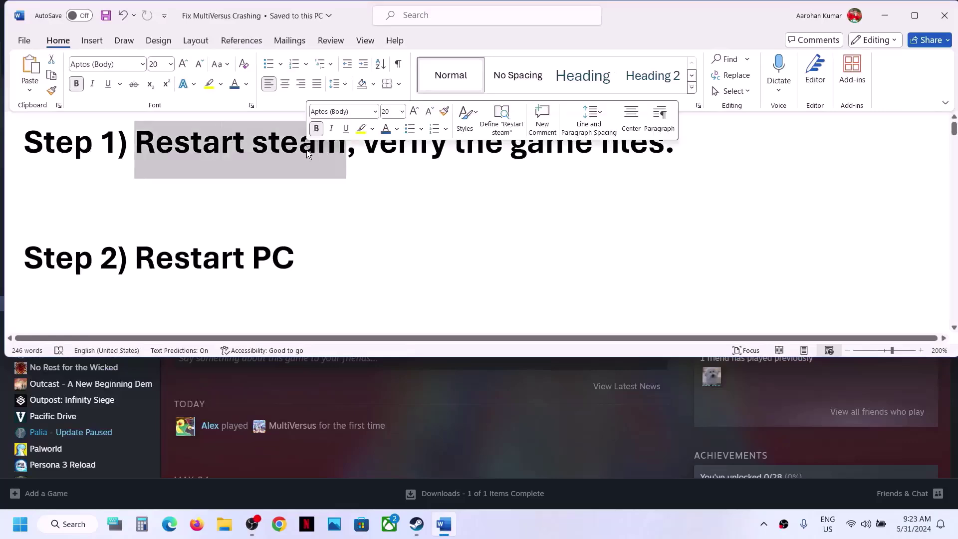
Switch to Steam to review its Exit command and search Windows for "steam" to see how to restart it
left_click(470, 409)
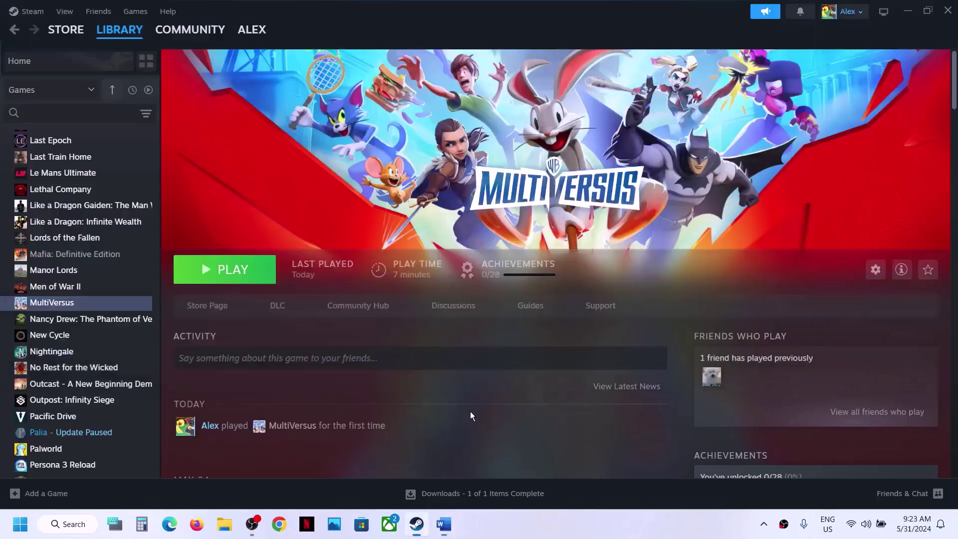
left_click(33, 11)
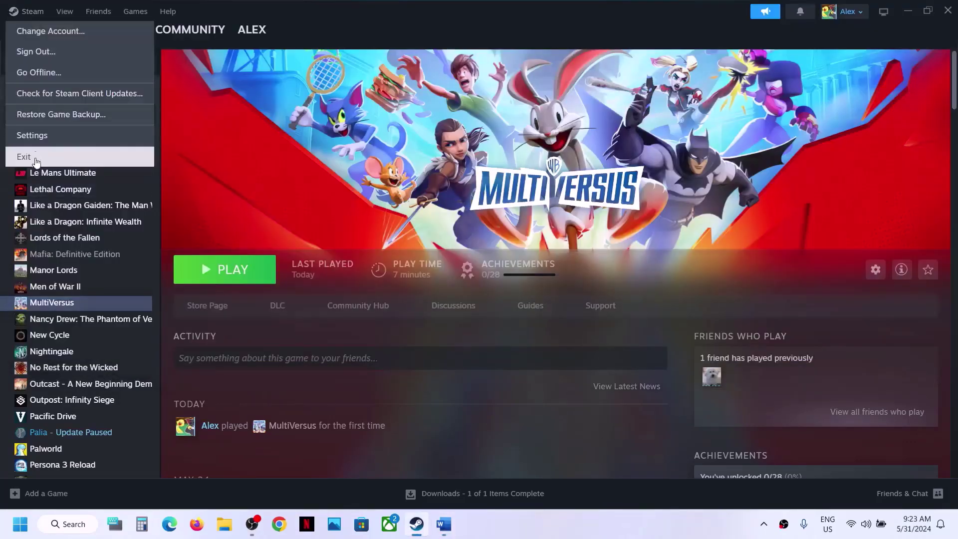
left_click(25, 523)
type("st")
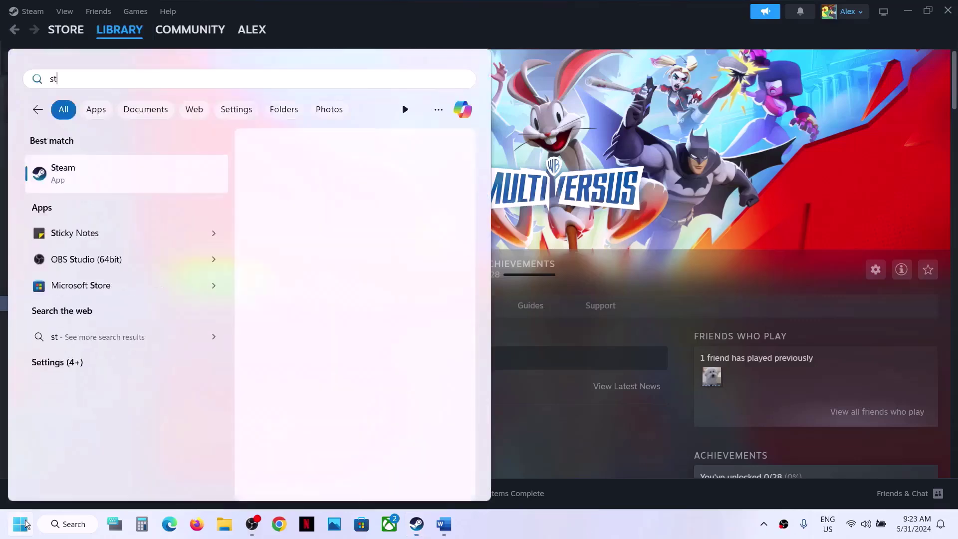
type("eam")
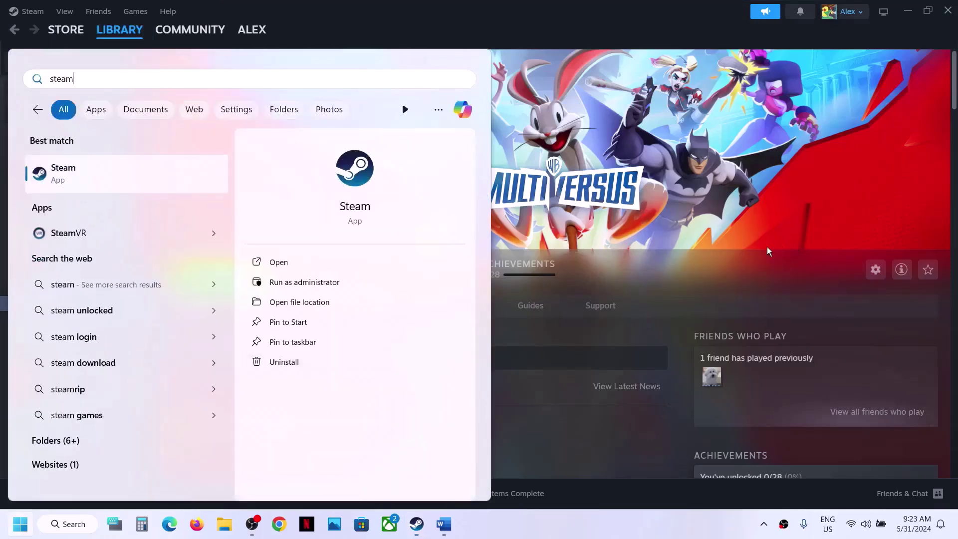
key("Escape")
Highlight "verify the game files" in the Word guide and view the file verification option in MultiVersus's Installed Files properties in Steam
left_click(443, 524)
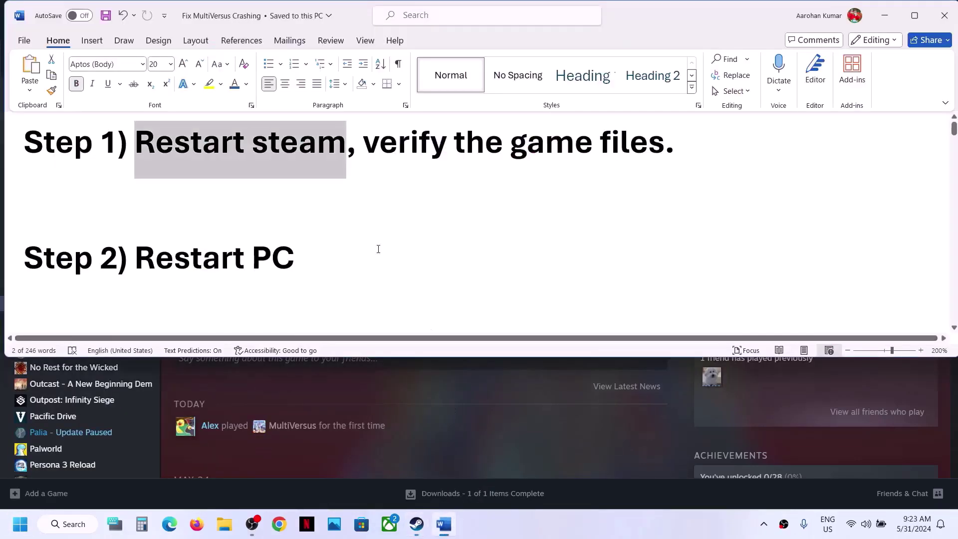
left_click_drag(394, 151, 645, 158)
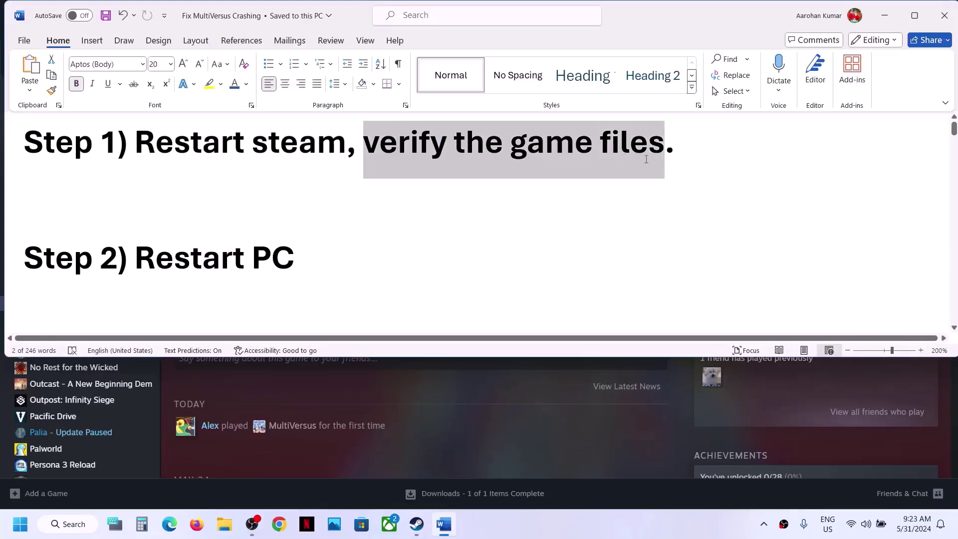
key("alt+Tab")
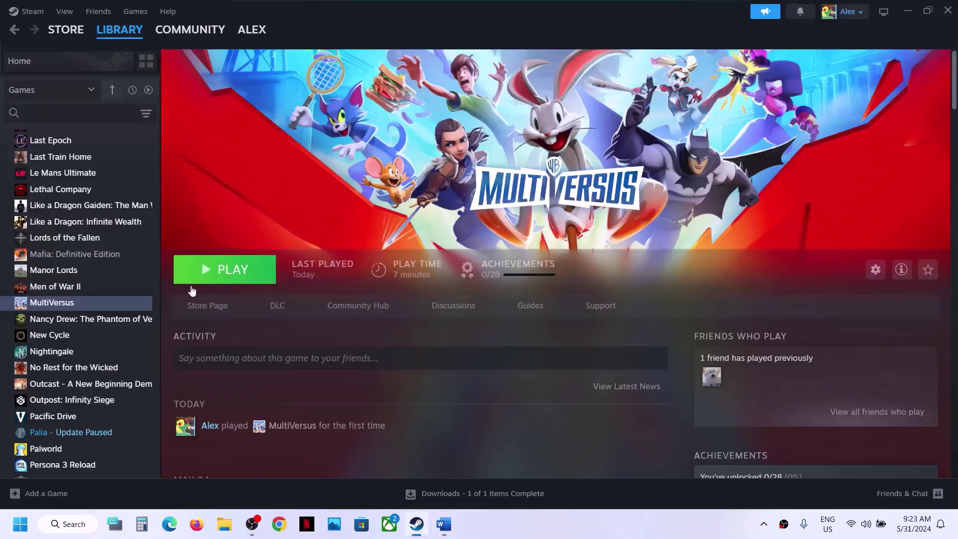
right_click(64, 302)
left_click(102, 398)
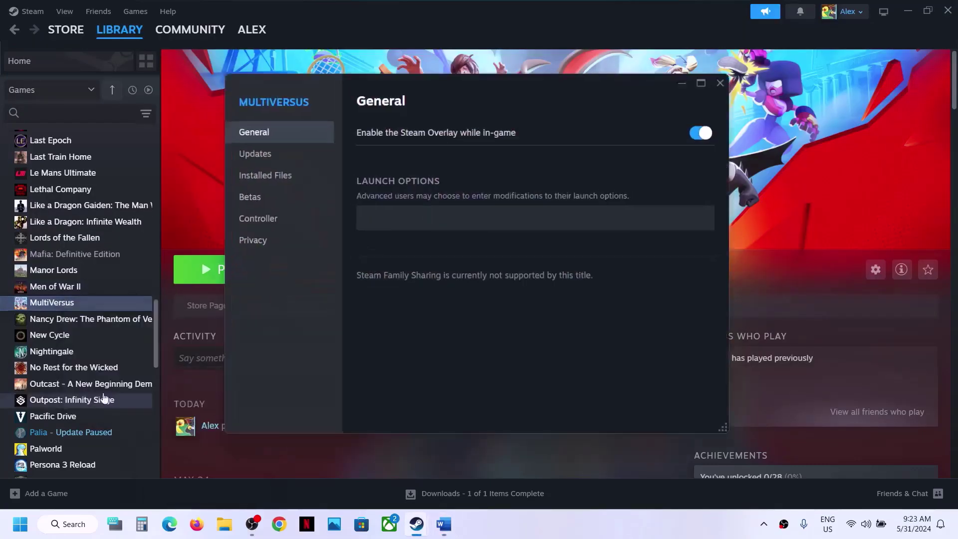
left_click(276, 180)
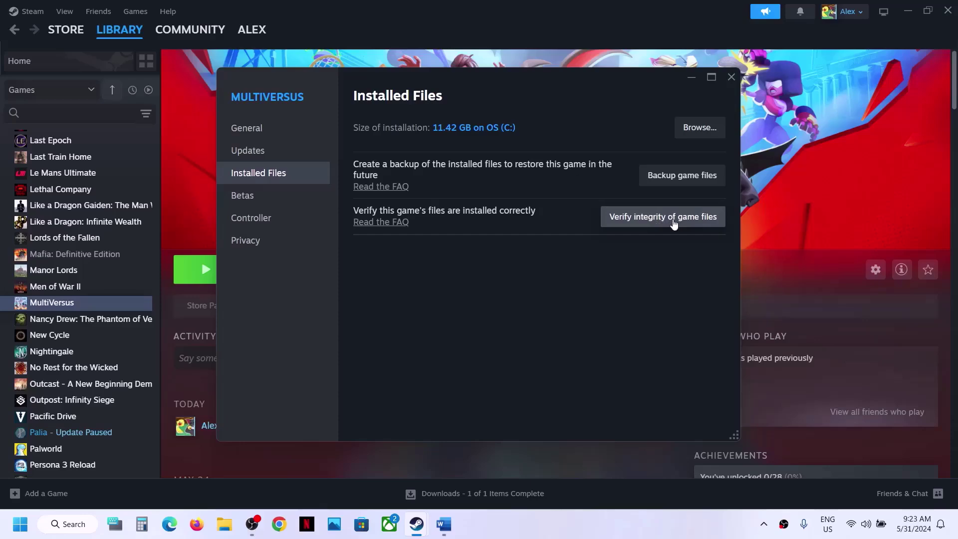
left_click(732, 77)
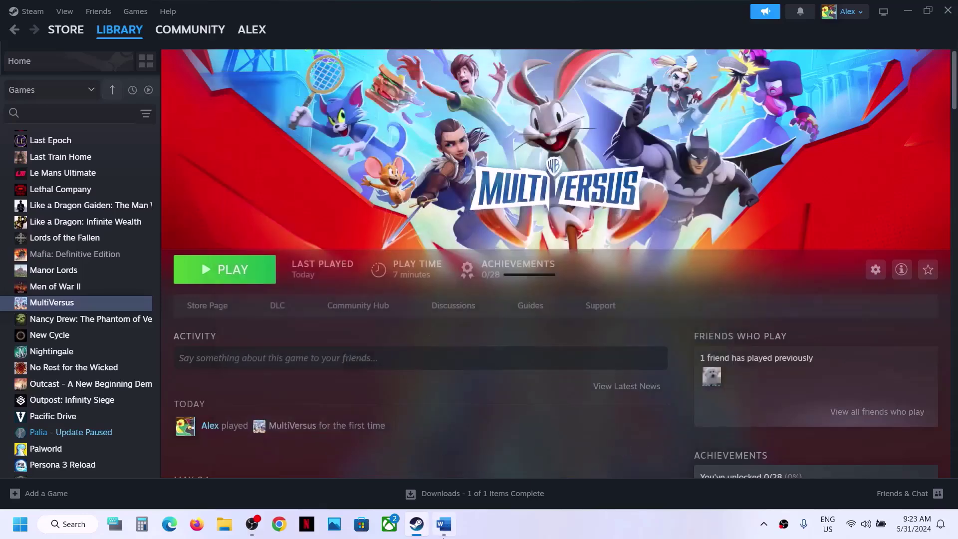
Go to Step 2 in the Word guide and look at the Windows power options for restarting the PC
left_click(443, 524)
scroll(294, 325, "down", 2)
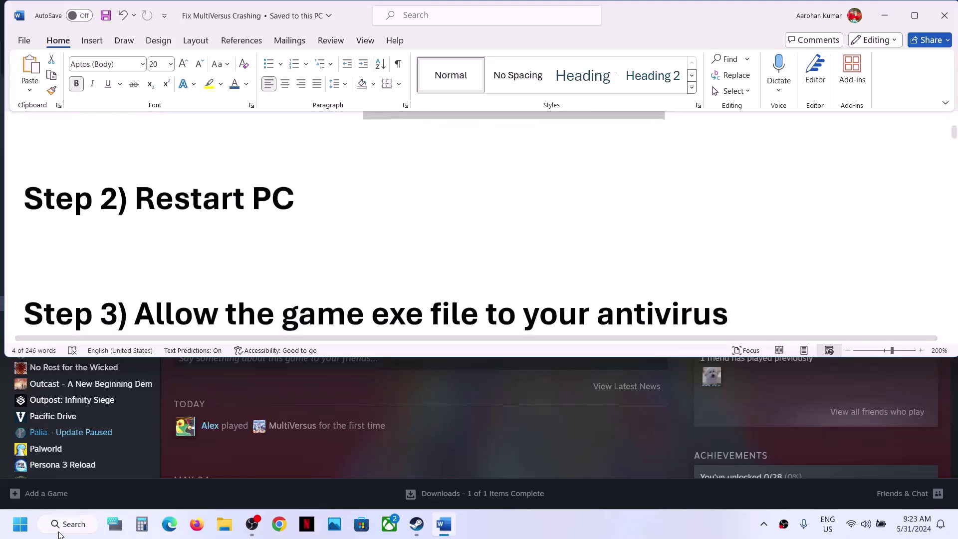
left_click(11, 535)
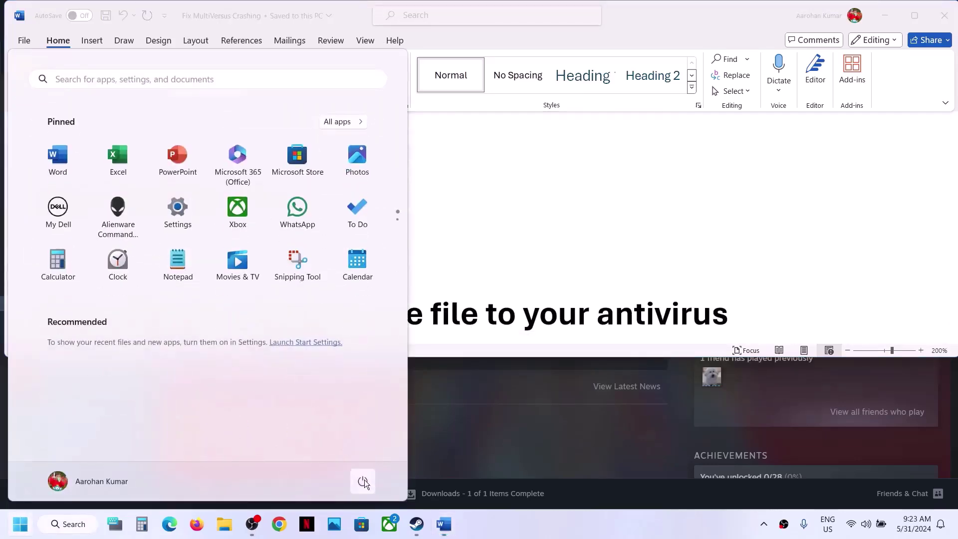
left_click(362, 480)
left_click(528, 252)
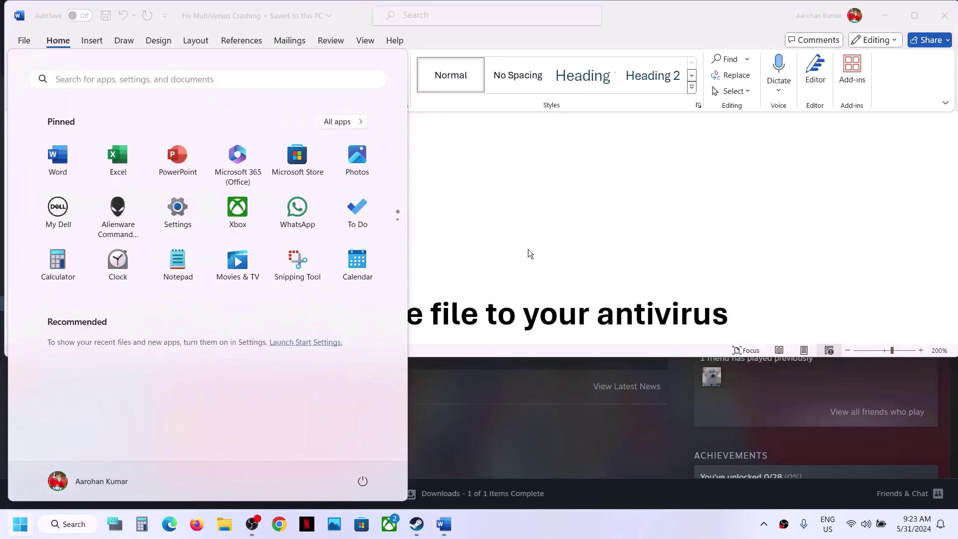
left_click(528, 252)
Read Step 3 in the guide, highlighting the text on allowing the game exe file through the antivirus program, Windows Security and Firewall
scroll(527, 249, "down", 3)
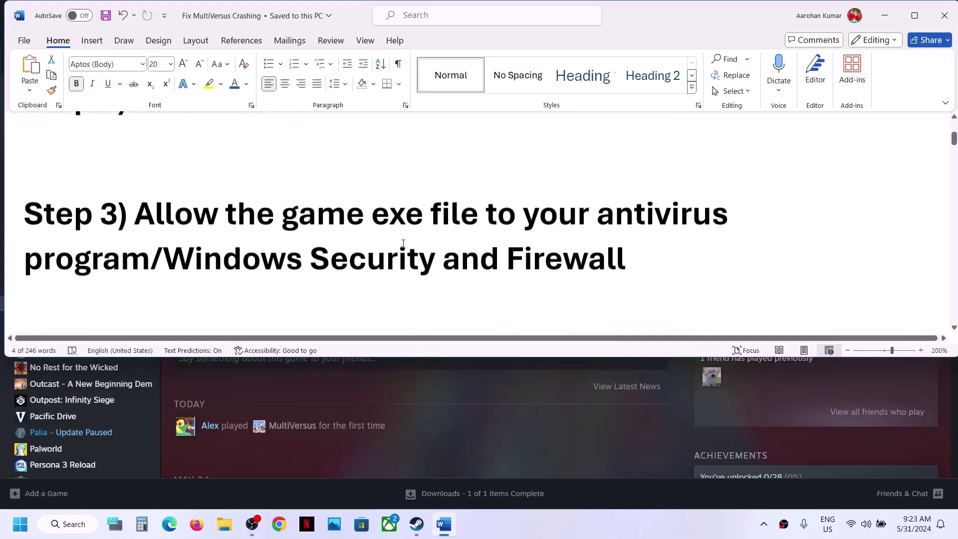
left_click_drag(144, 221, 151, 259)
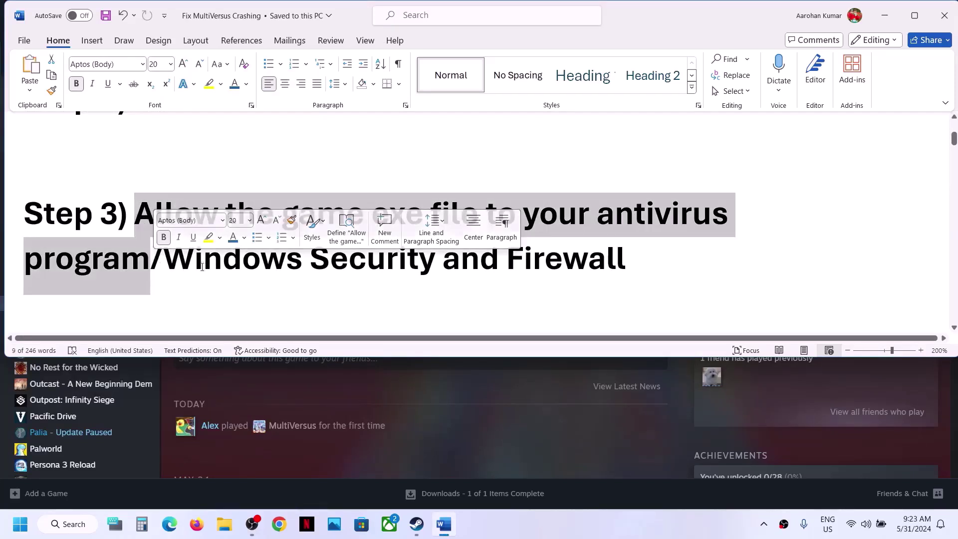
left_click(229, 274)
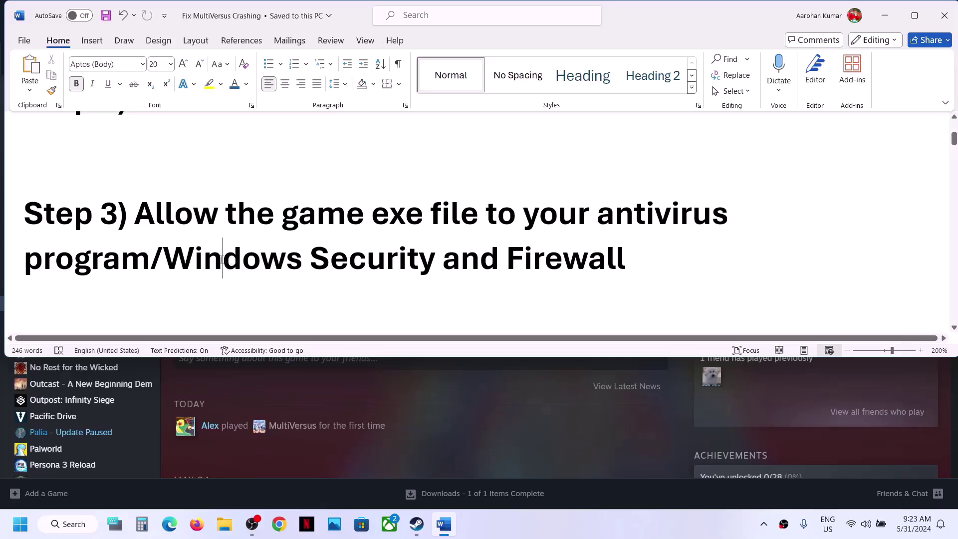
left_click_drag(213, 259, 463, 248)
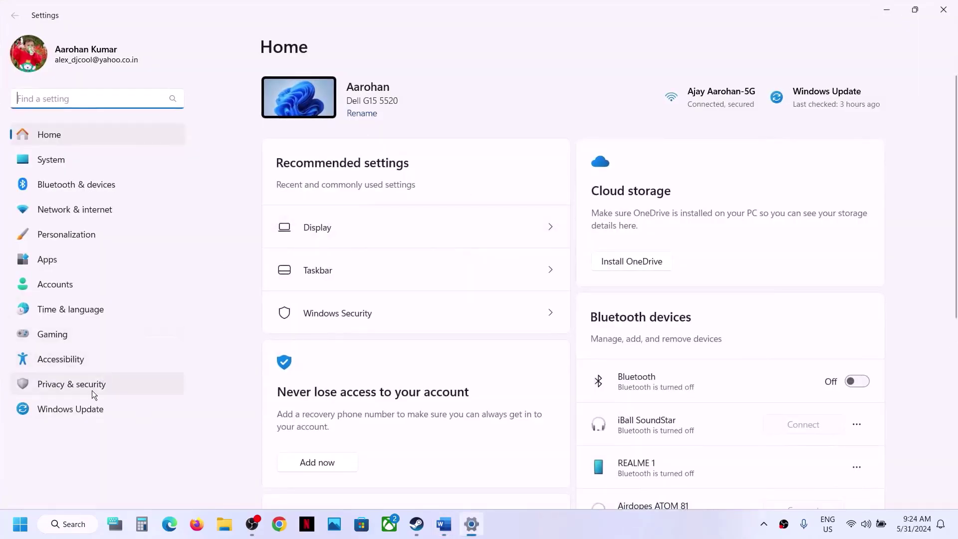
In Windows Security's ransomware protection, open the list of apps allowed through Controlled folder access
left_click(91, 390)
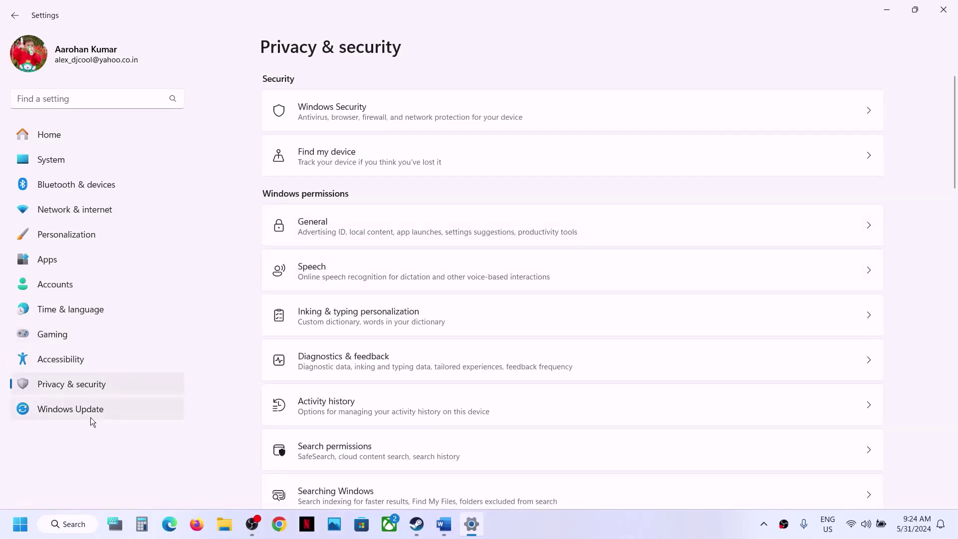
left_click(329, 117)
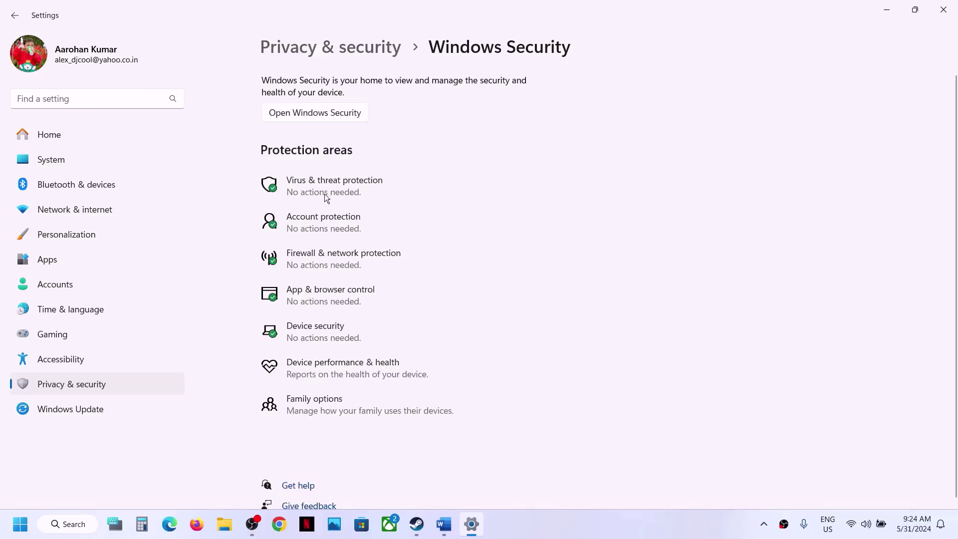
left_click(337, 191)
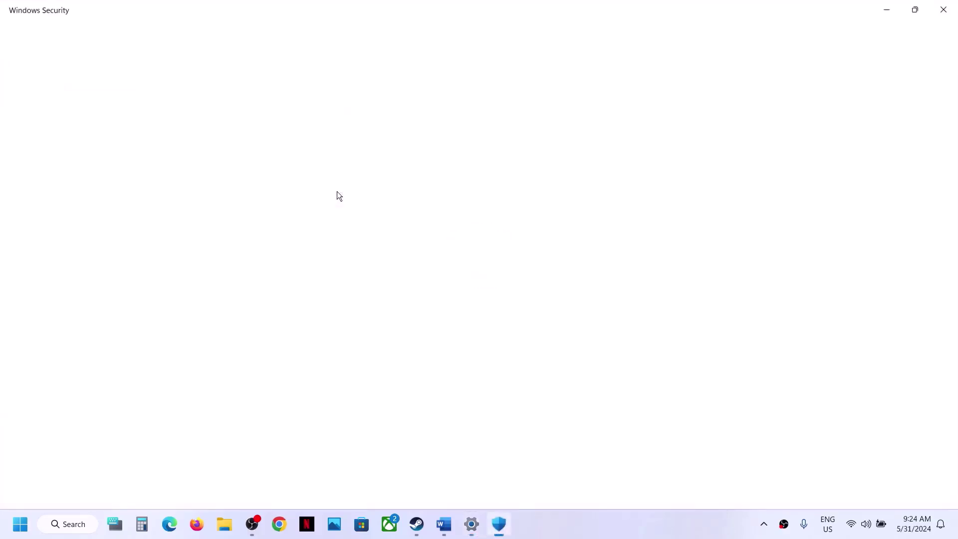
scroll(336, 192, "down", 4)
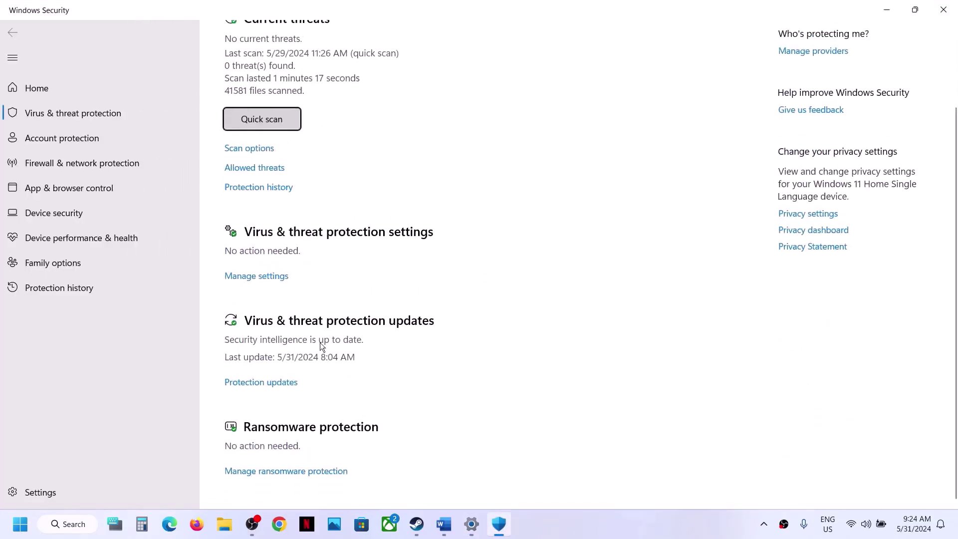
left_click(294, 471)
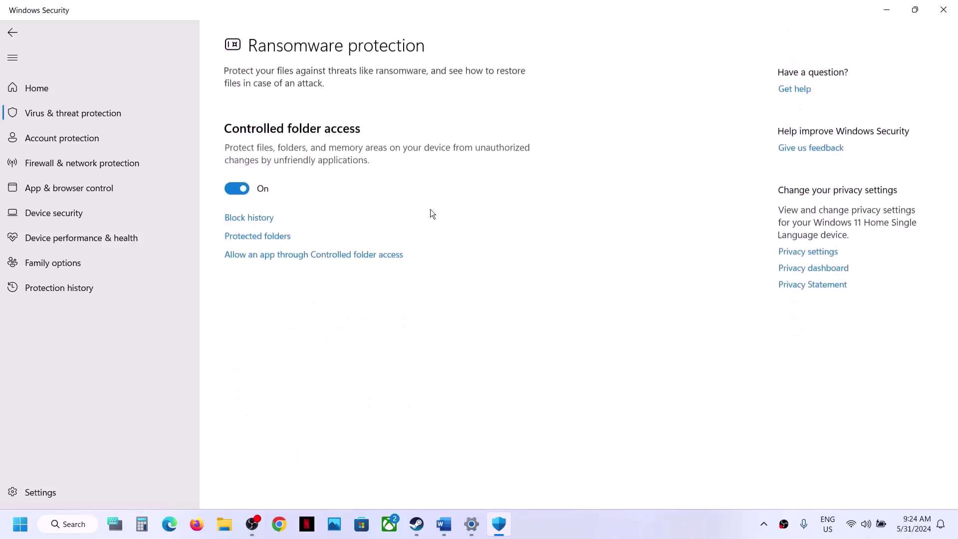
left_click(329, 256)
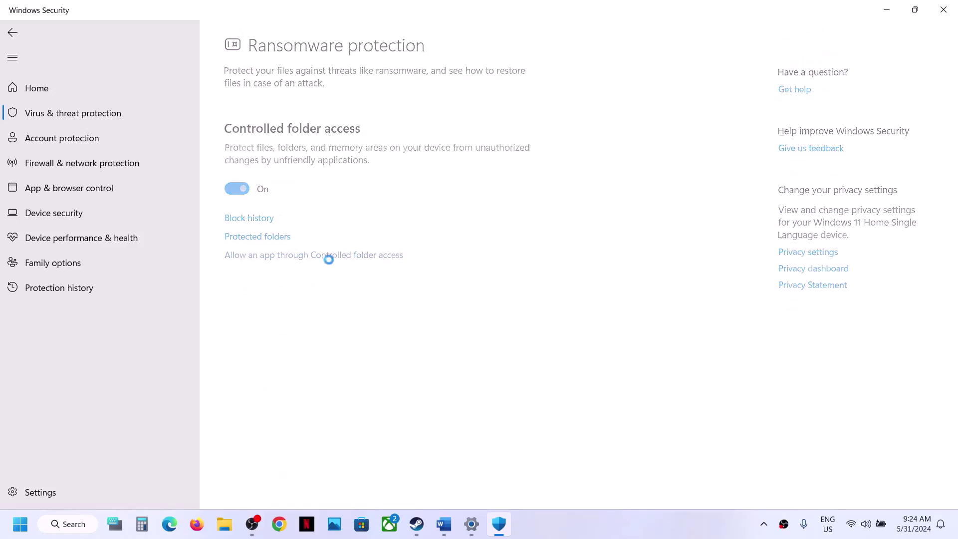
left_click(414, 360)
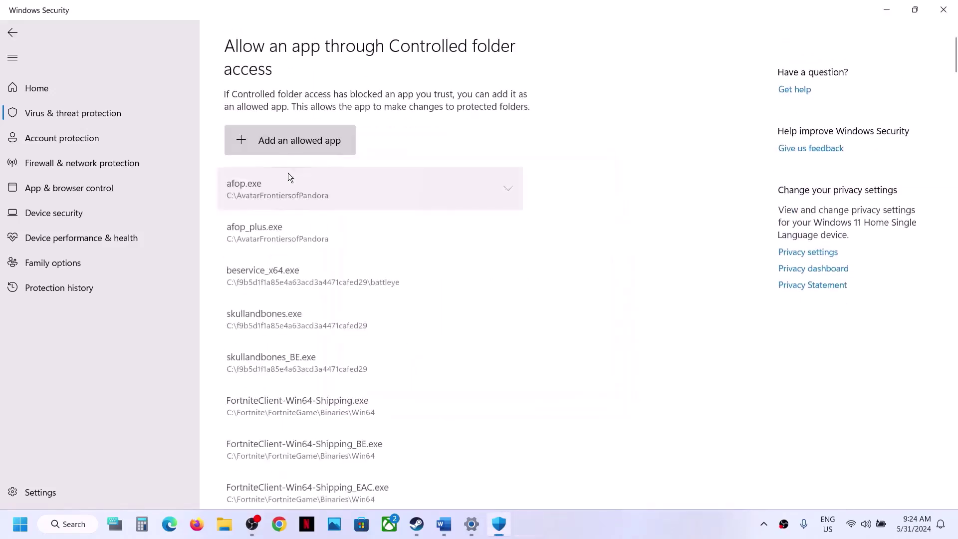
Start adding an allowed app by browsing all apps, and open the Program Files (x86) folder on the C: drive
left_click(283, 139)
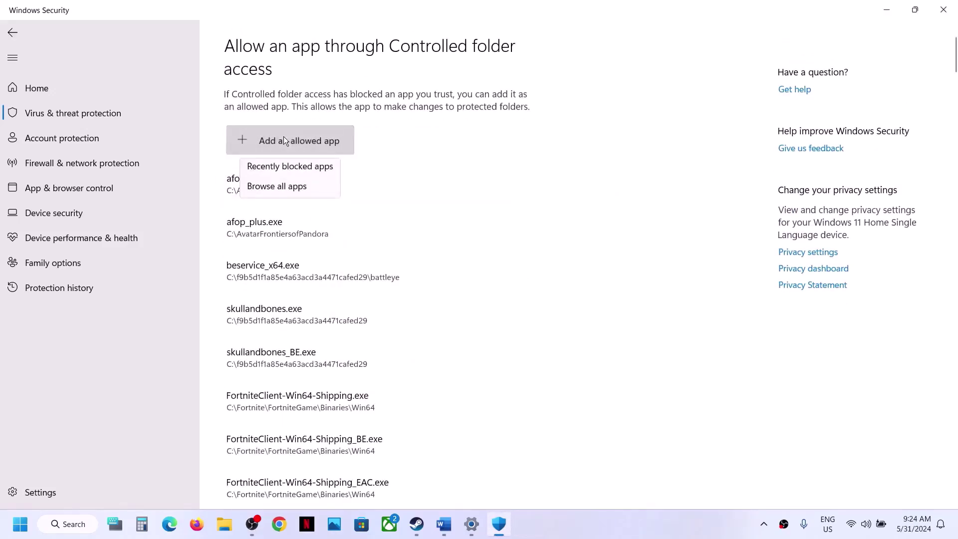
left_click(289, 184)
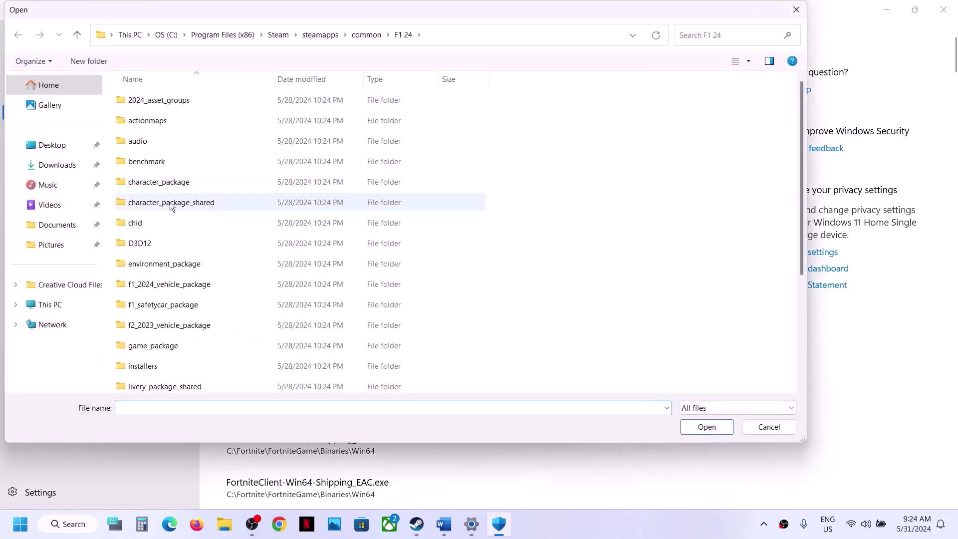
left_click(55, 307)
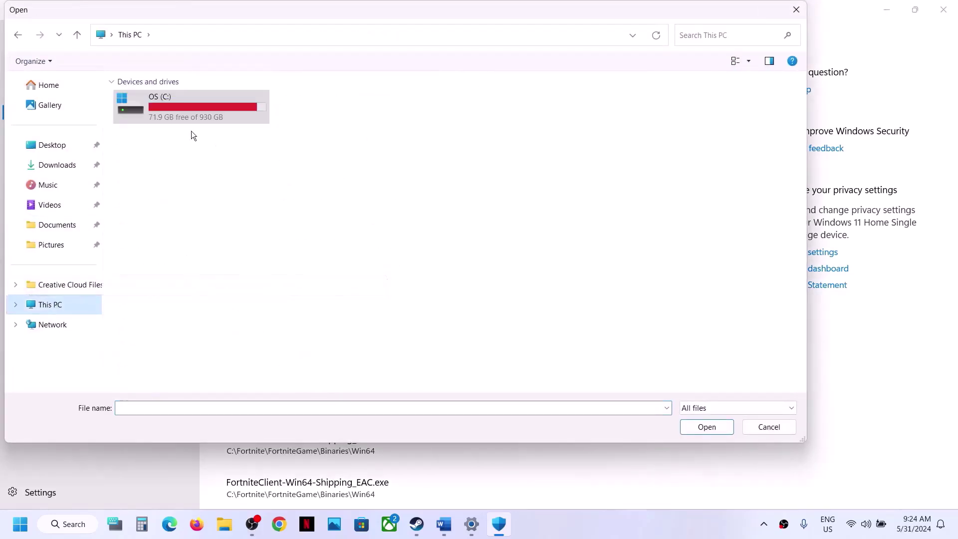
double_click(181, 113)
scroll(218, 199, "down", 5)
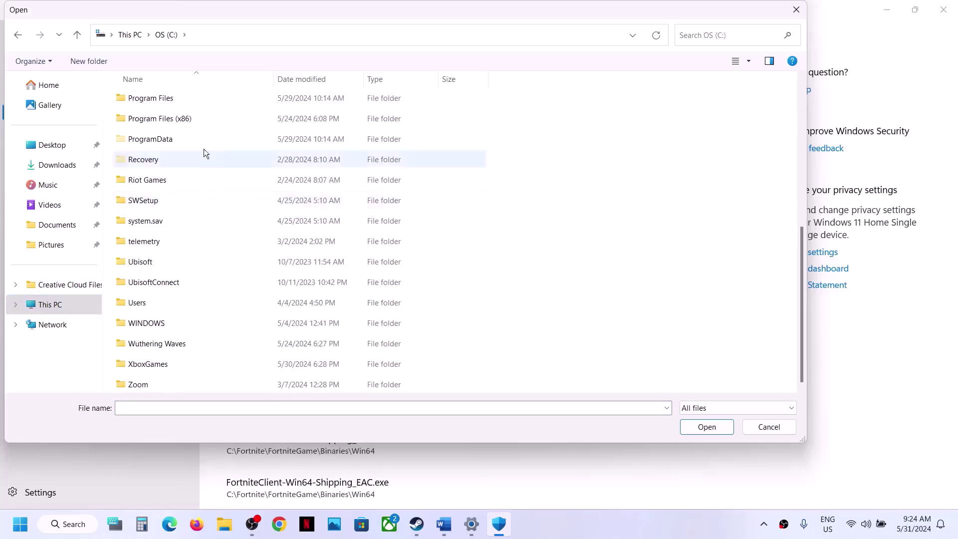
left_click(170, 119)
double_click(171, 120)
Find and open the Steam folder inside Program Files (x86)
scroll(170, 116, "down", 3)
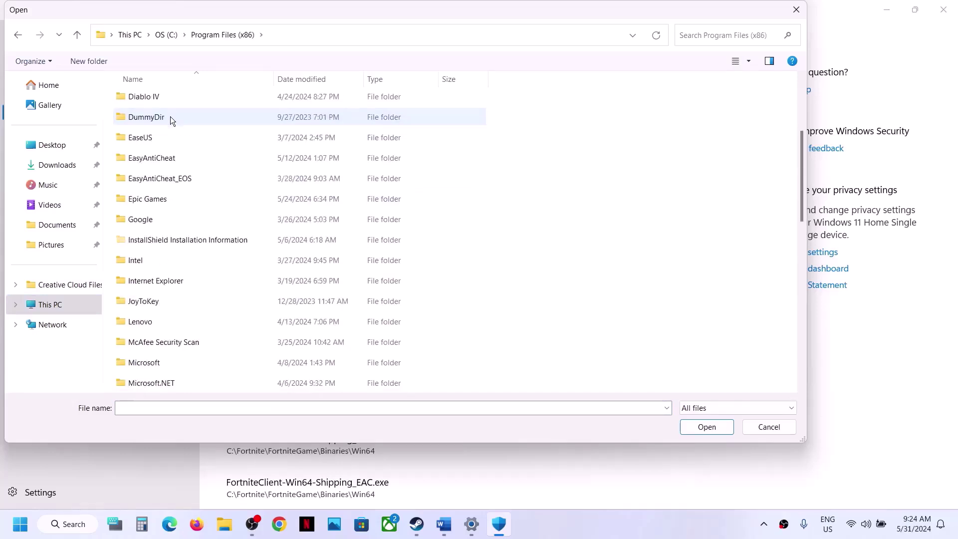
left_click(148, 164)
scroll(147, 168, "down", 8)
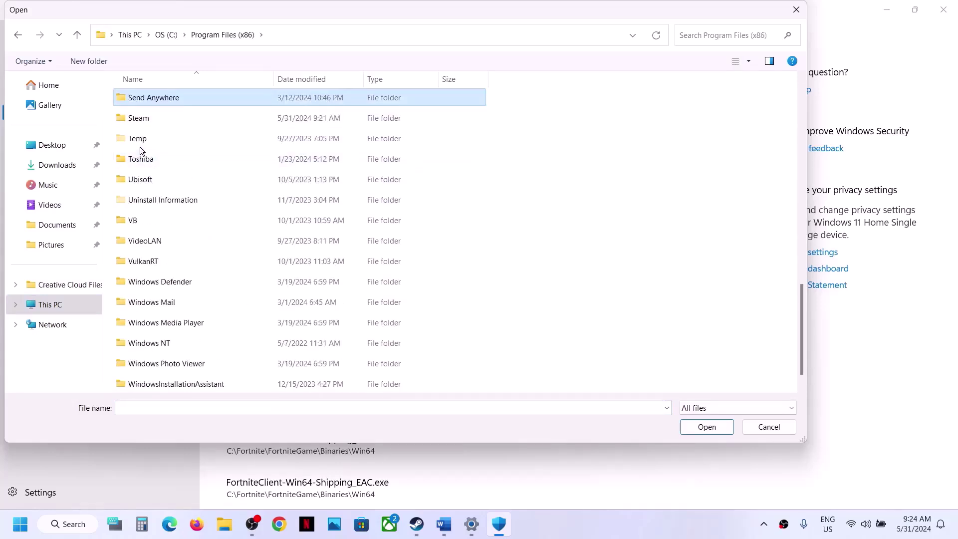
left_click(135, 121)
double_click(135, 121)
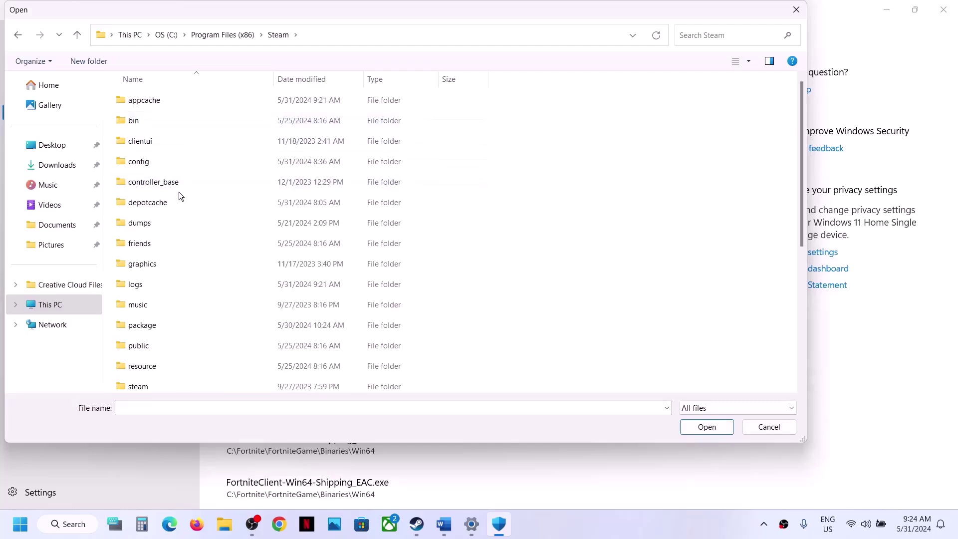
Open the common folder inside steamapps to reach the installed Steam games
left_click(172, 261)
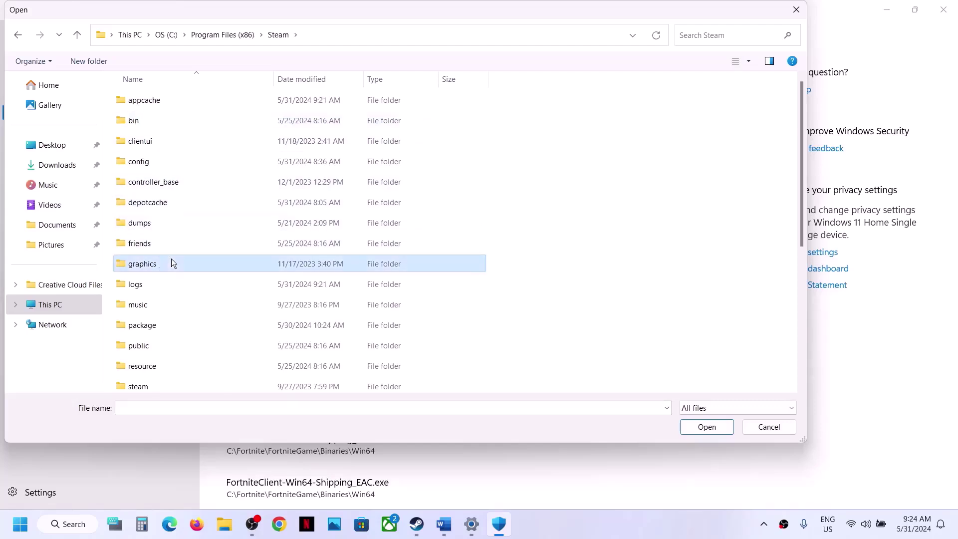
scroll(172, 249, "down", 5)
key("s")
left_click(148, 157)
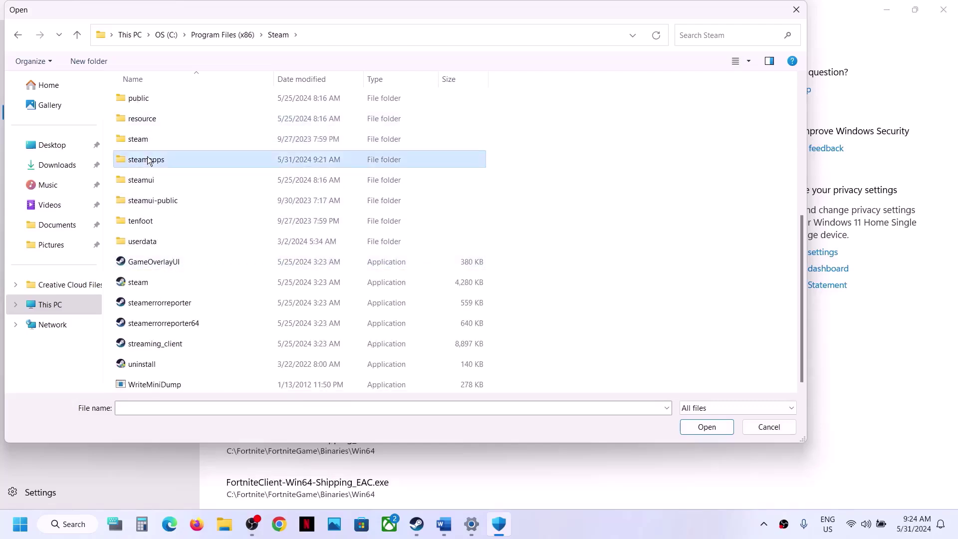
double_click(166, 159)
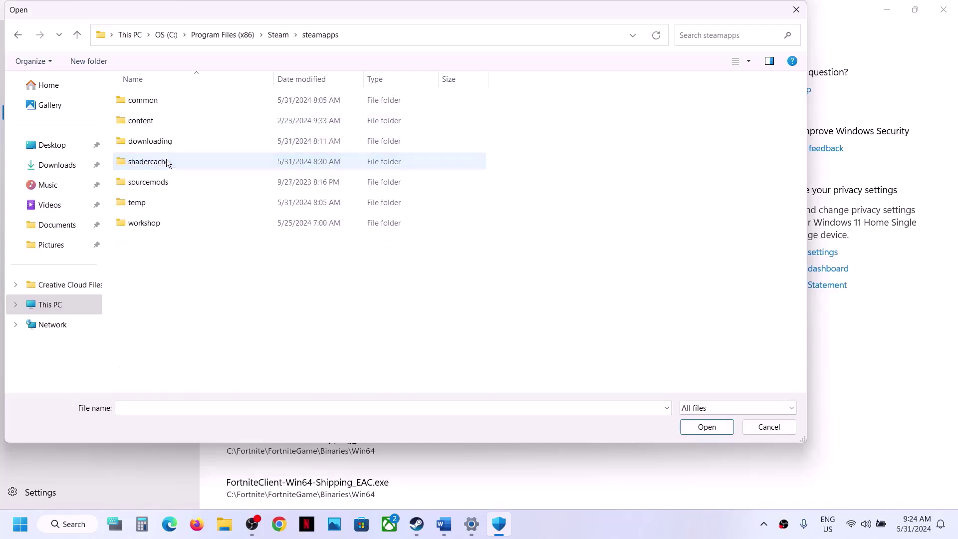
left_click(152, 100)
double_click(149, 101)
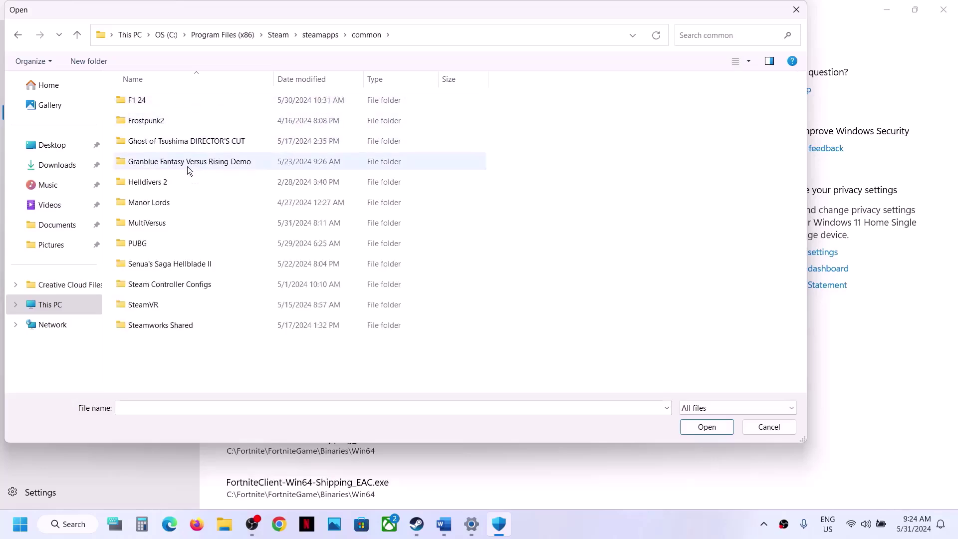
Open the MultiVersus folder and add the MultiVersus application as an app allowed through Controlled folder access
left_click(167, 220)
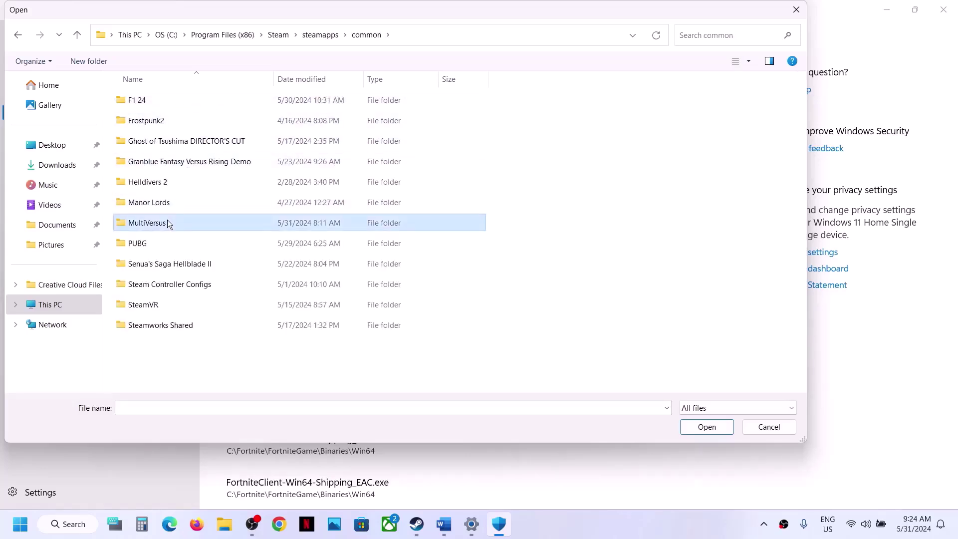
double_click(193, 223)
left_click(180, 138)
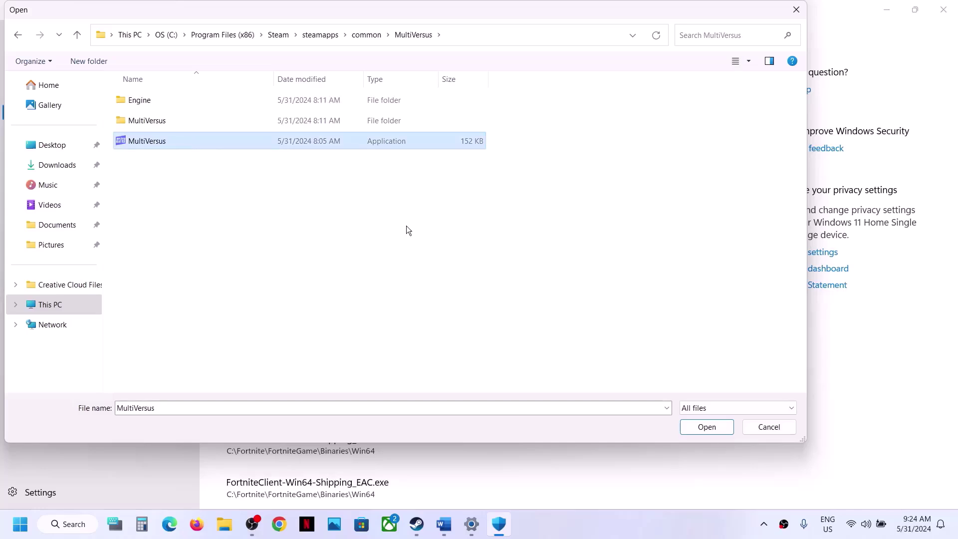
left_click(700, 427)
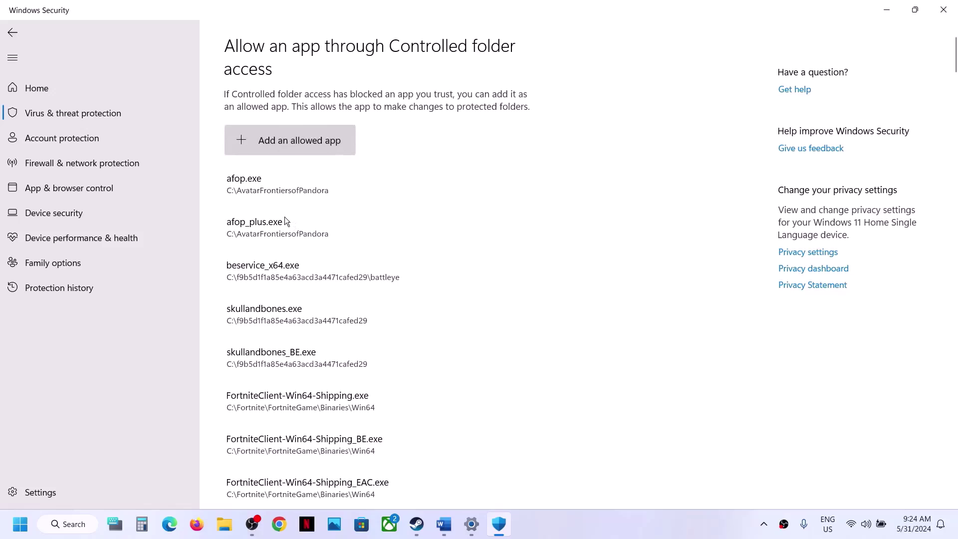
Add MultiVersus-Win64-Shipping from the MultiVersus\Binaries\Win64 subfolder as another app allowed through Controlled folder access
left_click(288, 151)
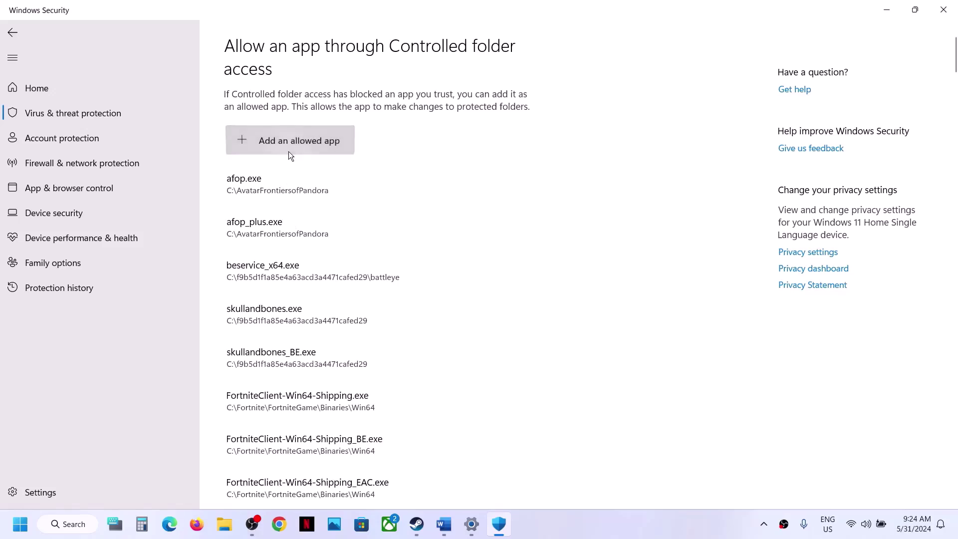
left_click(294, 190)
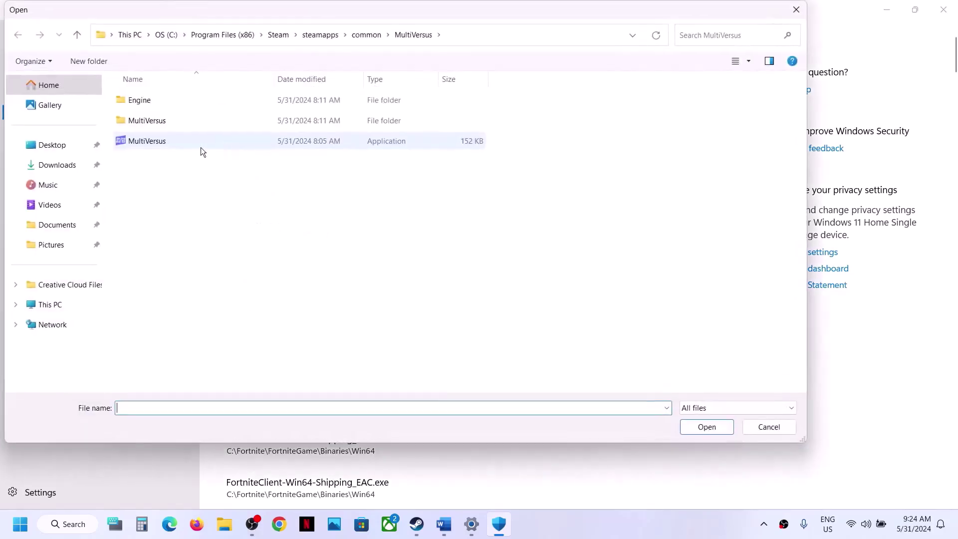
double_click(133, 121)
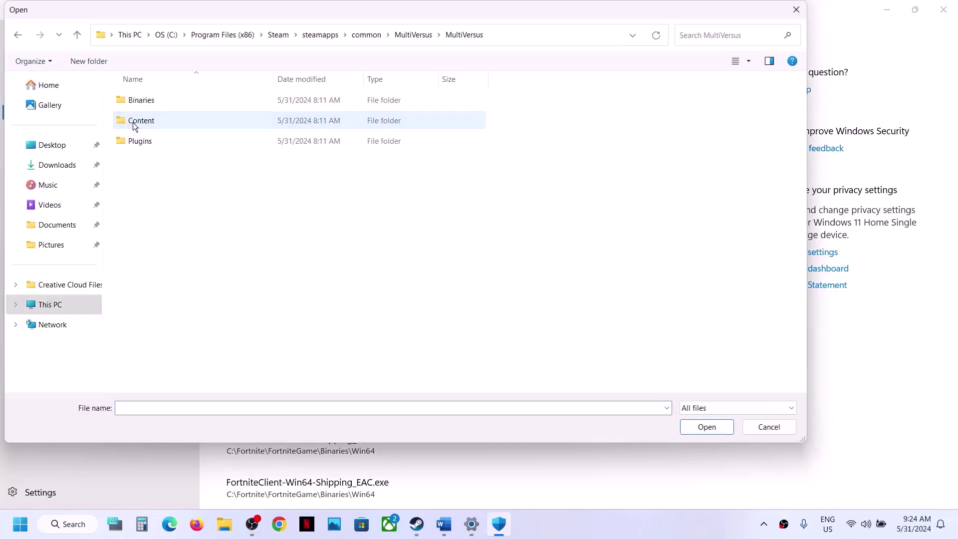
double_click(151, 95)
left_click(149, 96)
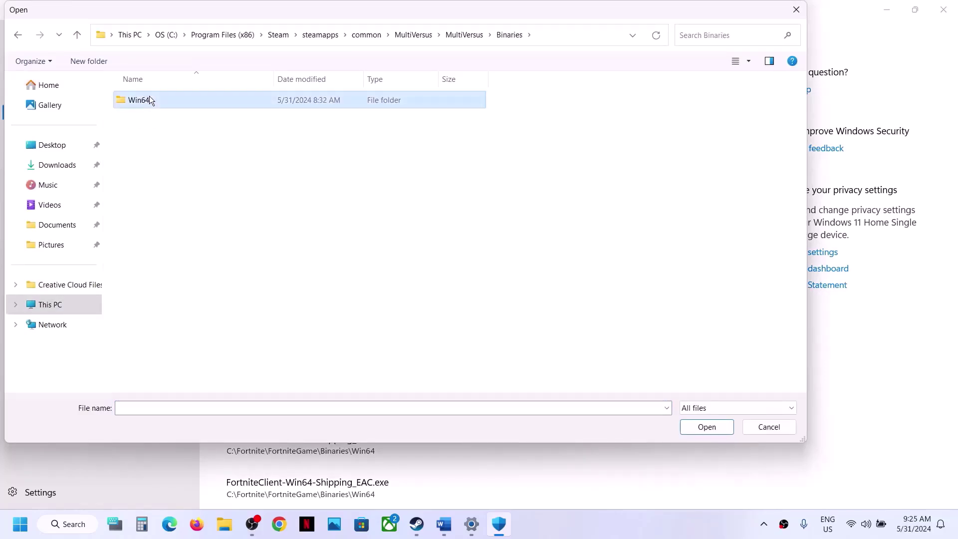
double_click(149, 96)
left_click(184, 122)
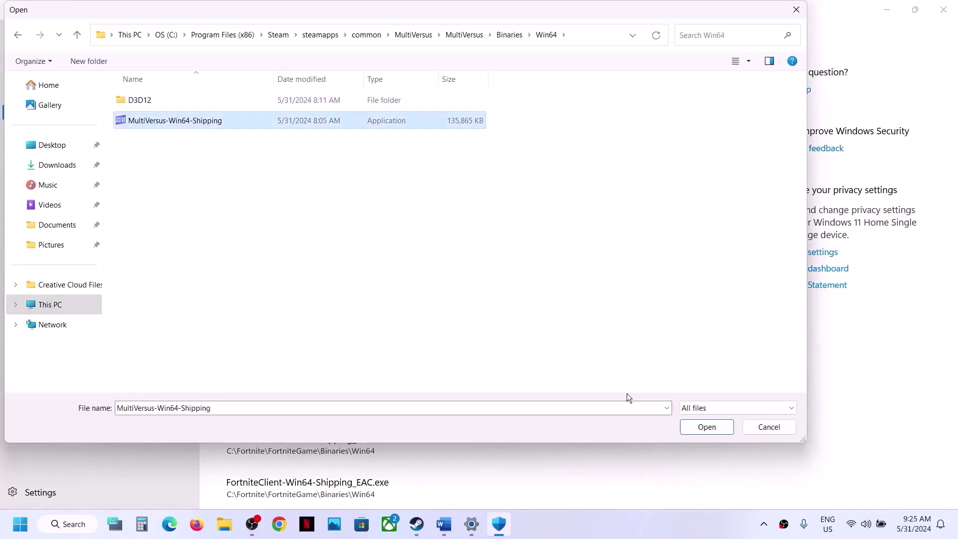
left_click(701, 427)
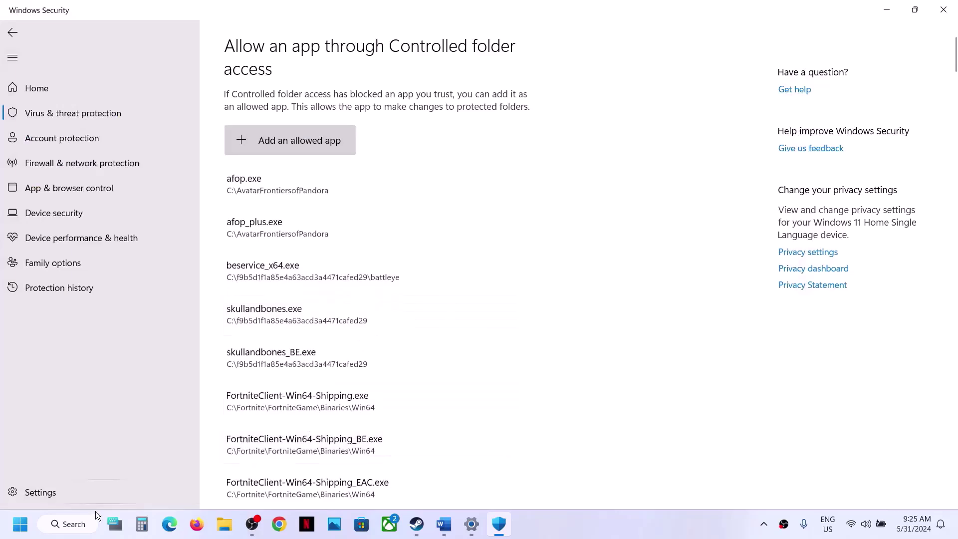
Search Windows for "control" and open Control Panel
left_click(19, 533)
type("cont")
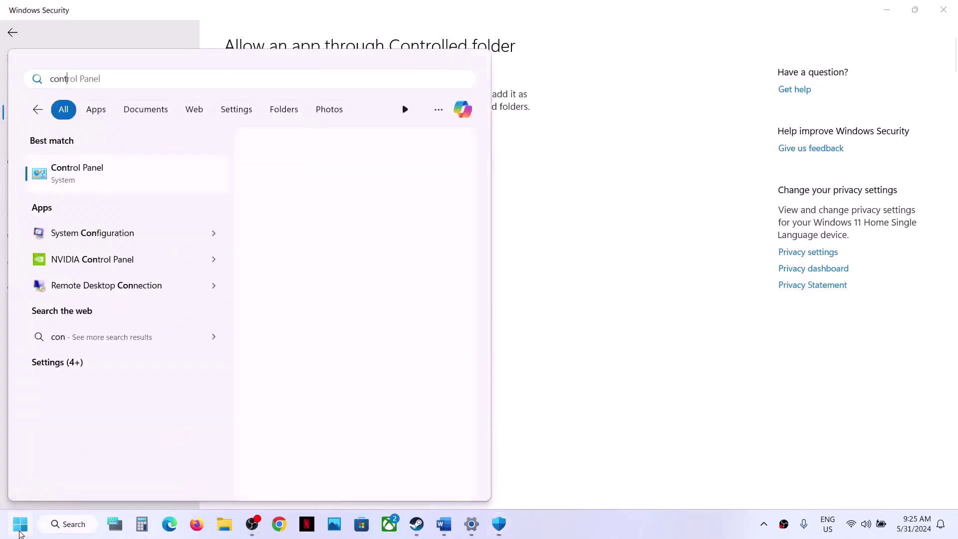
type("rol")
key("Return")
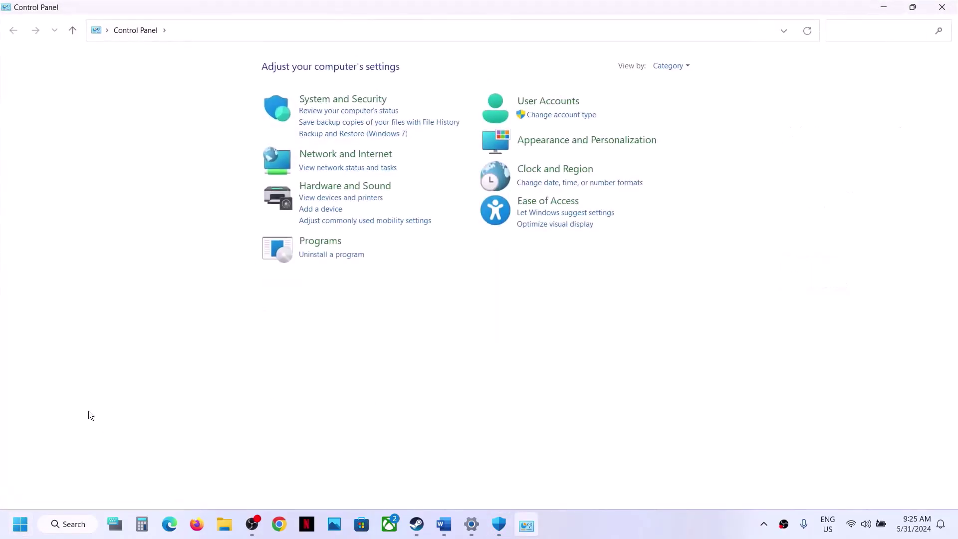
Open Windows Defender Firewall's allowed apps under System and Security, unlock its settings, and start allowing another app
left_click(332, 103)
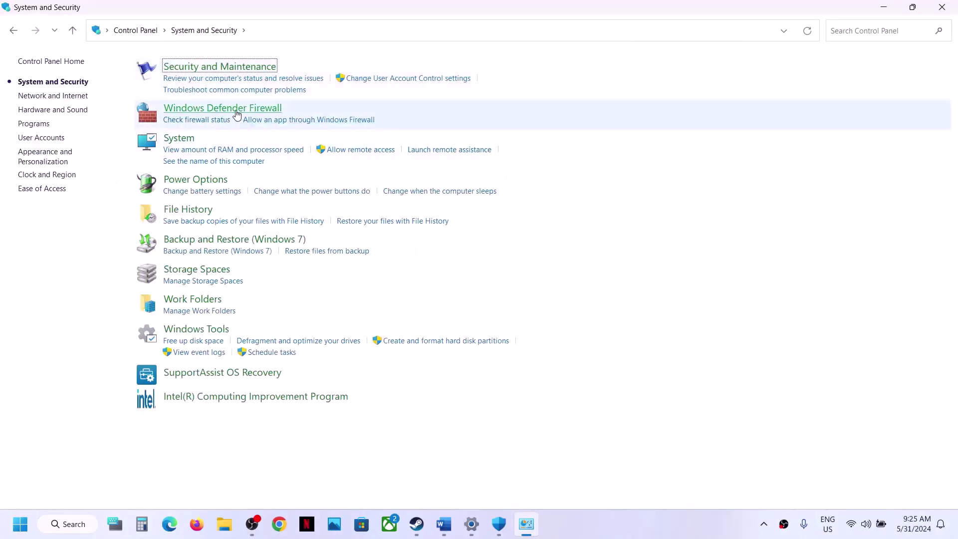
left_click(231, 112)
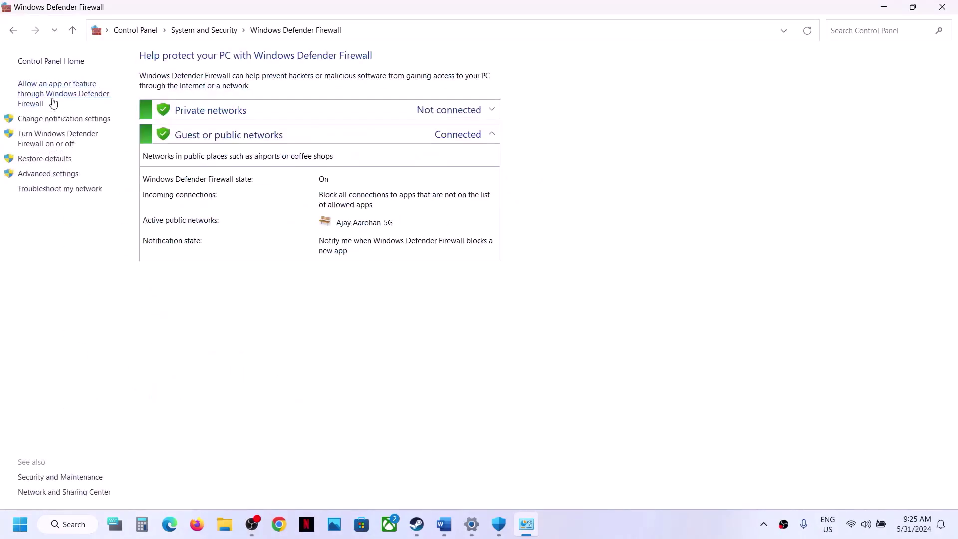
left_click(58, 97)
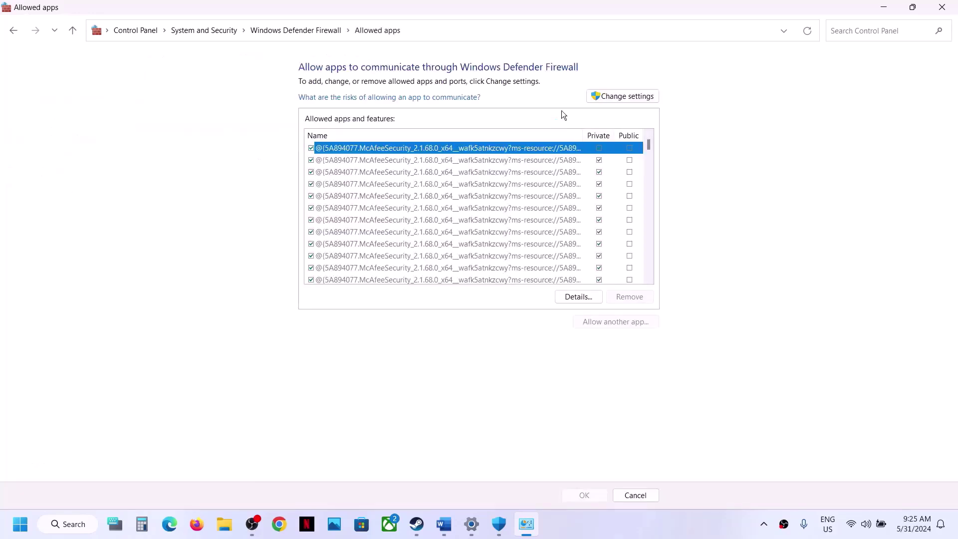
left_click(611, 91)
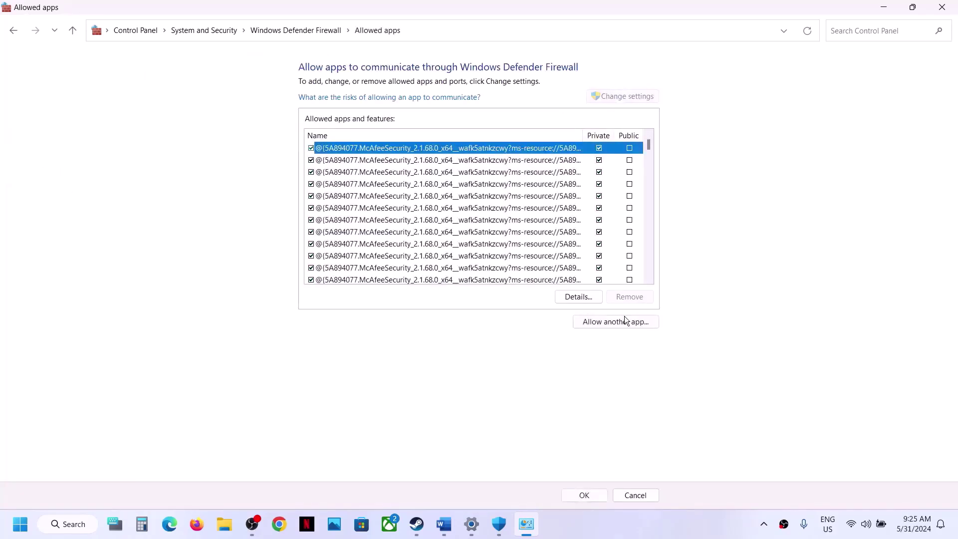
left_click(624, 317)
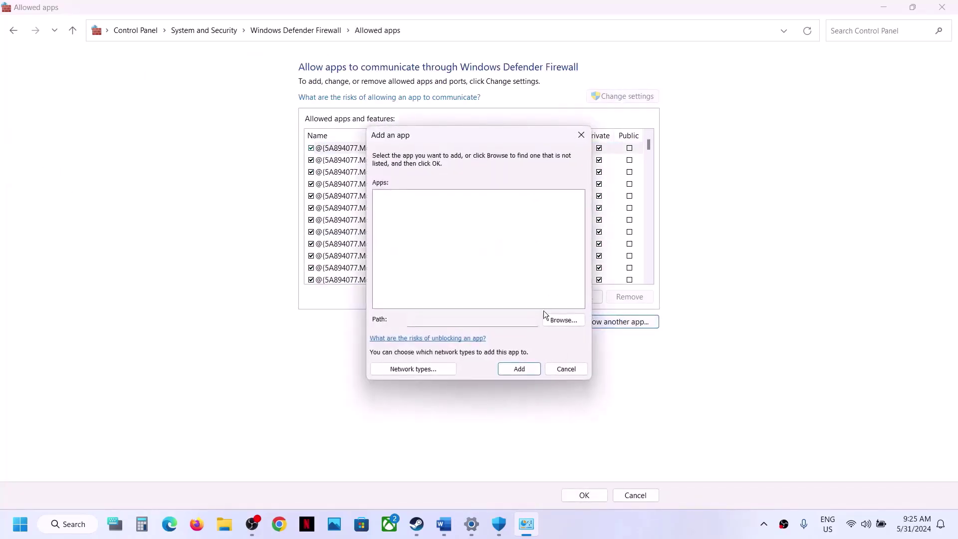
Try to add the MultiVersus application from Steam's common\MultiVersus folder to the firewall's allowed apps
left_click(550, 318)
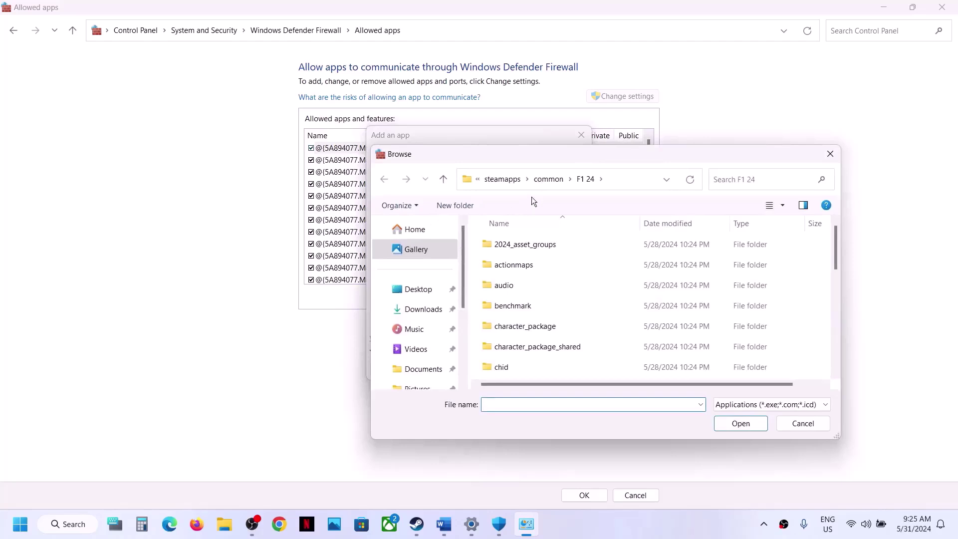
left_click(539, 182)
scroll(537, 288, "down", 2)
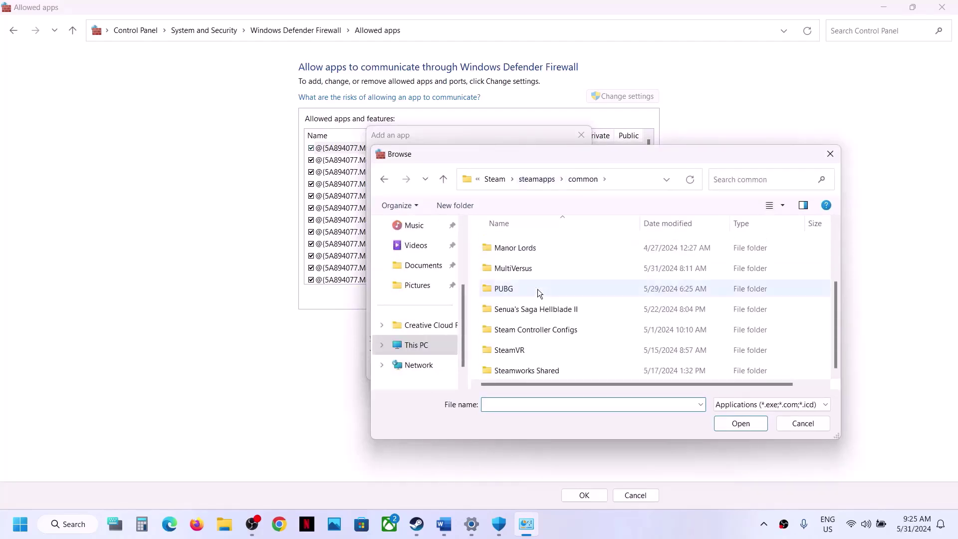
double_click(522, 270)
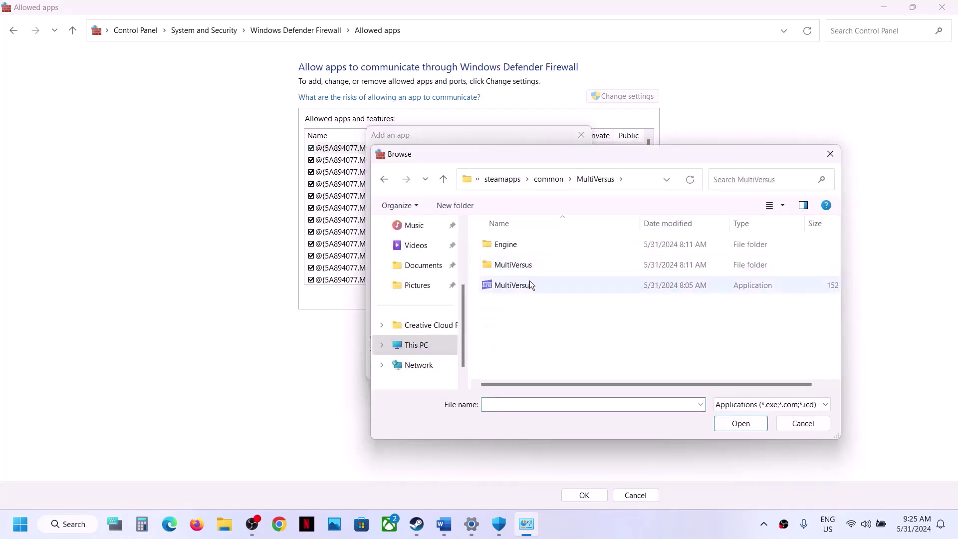
left_click(530, 284)
left_click(741, 426)
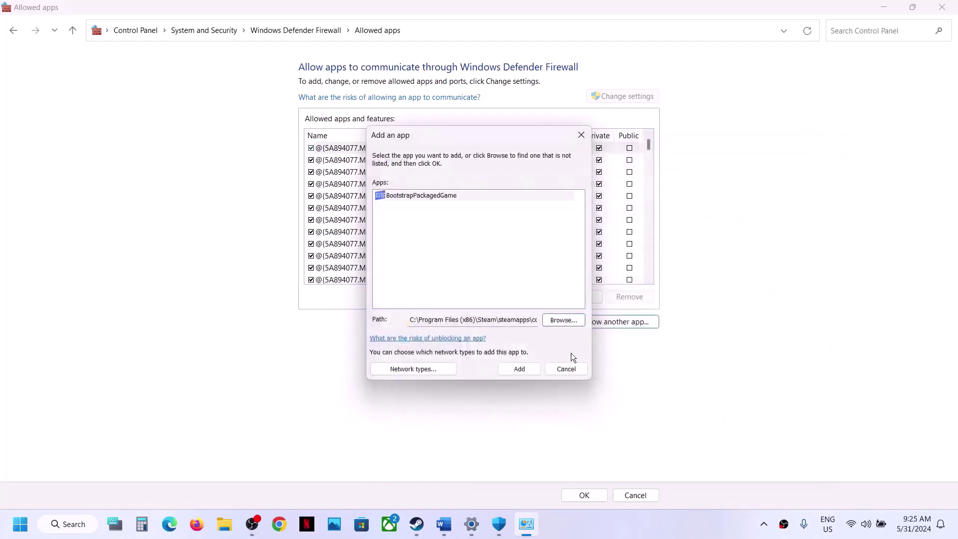
left_click(520, 369)
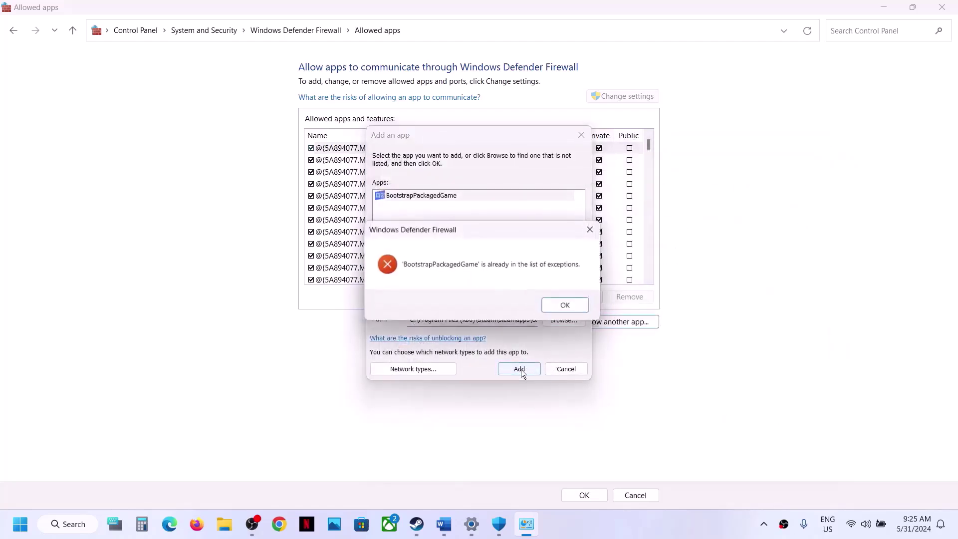
left_click(556, 308)
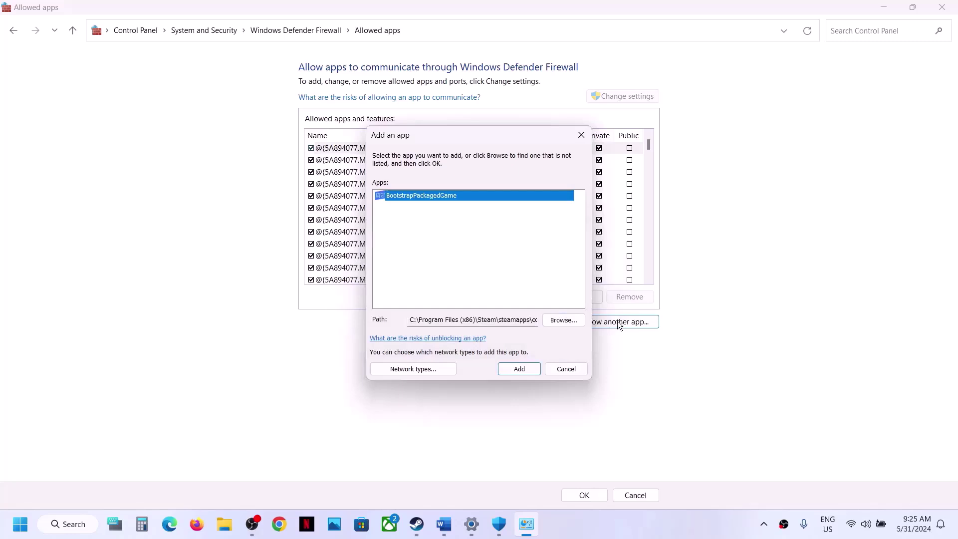
Add MultiVersus-Win64-Shipping from MultiVersus\Binaries\Win64 to the firewall's allowed apps and save the list
left_click(576, 320)
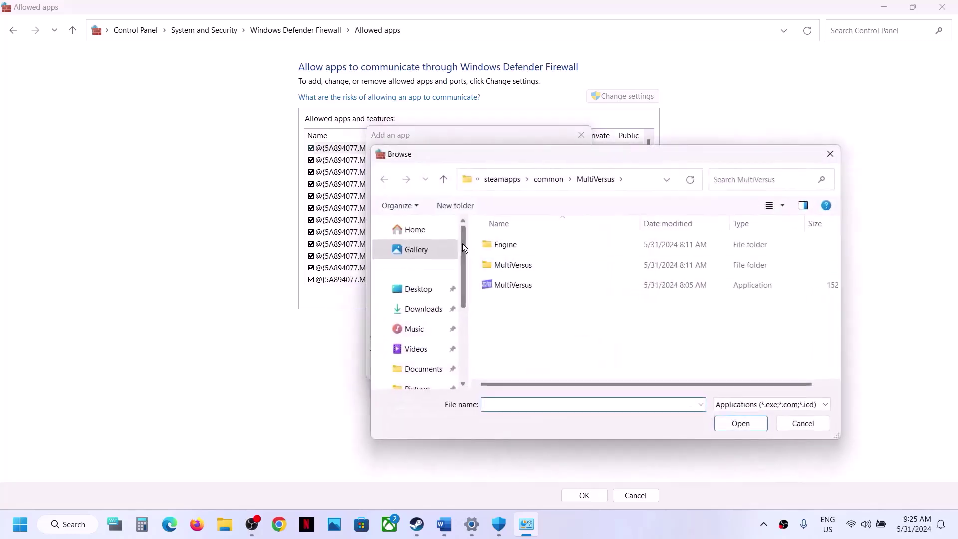
double_click(510, 268)
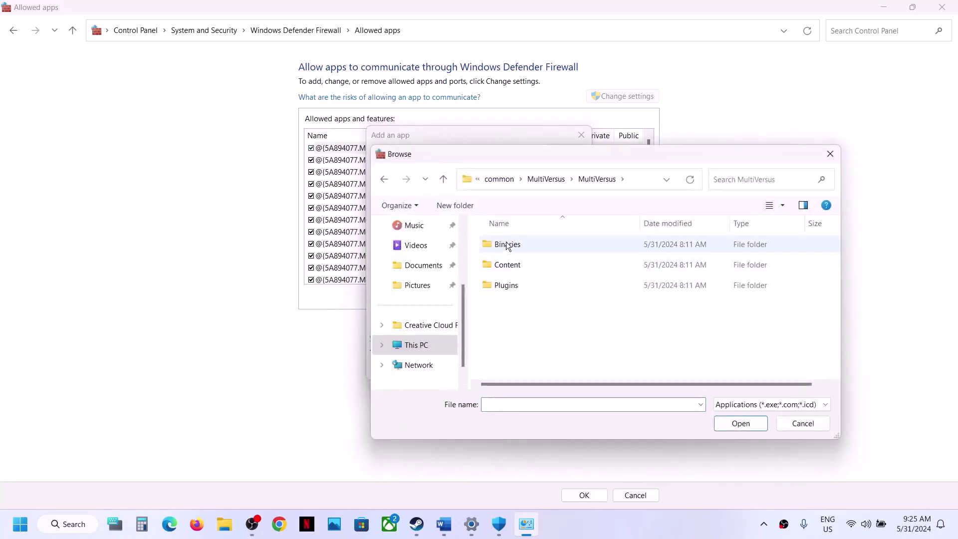
double_click(507, 244)
double_click(506, 244)
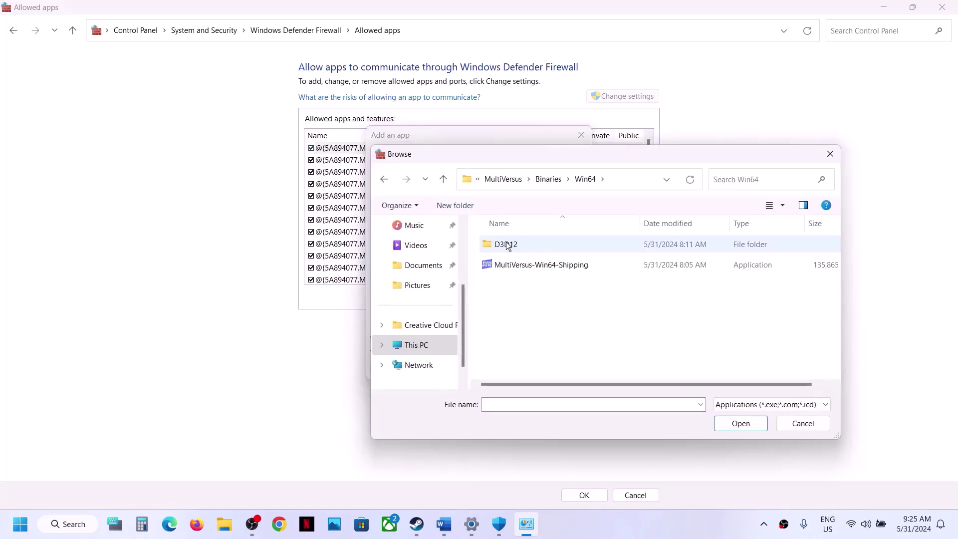
left_click(537, 272)
left_click(739, 422)
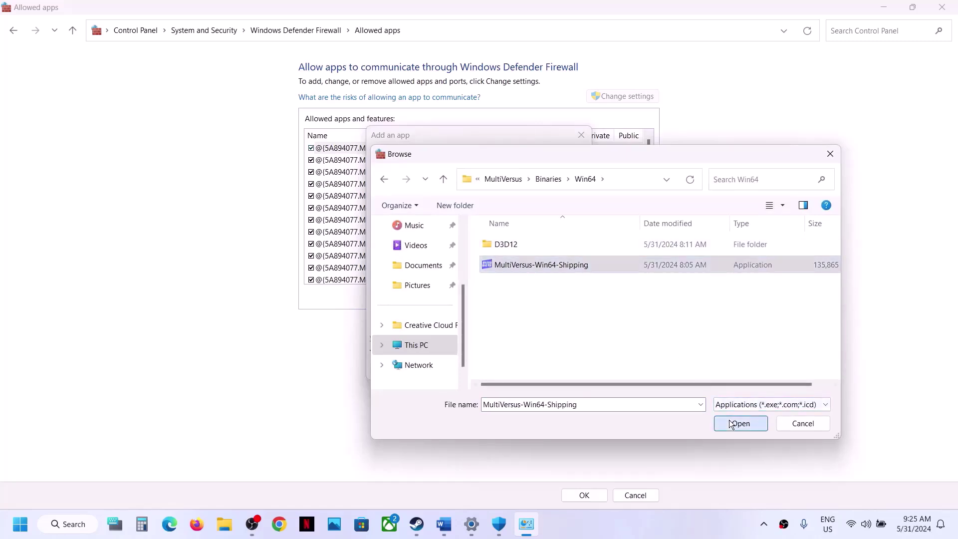
left_click(501, 369)
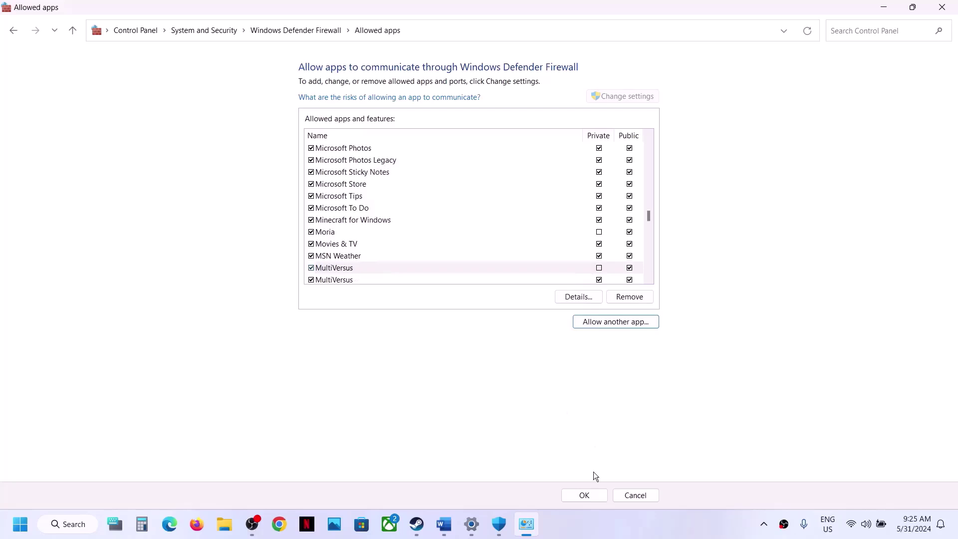
left_click(584, 495)
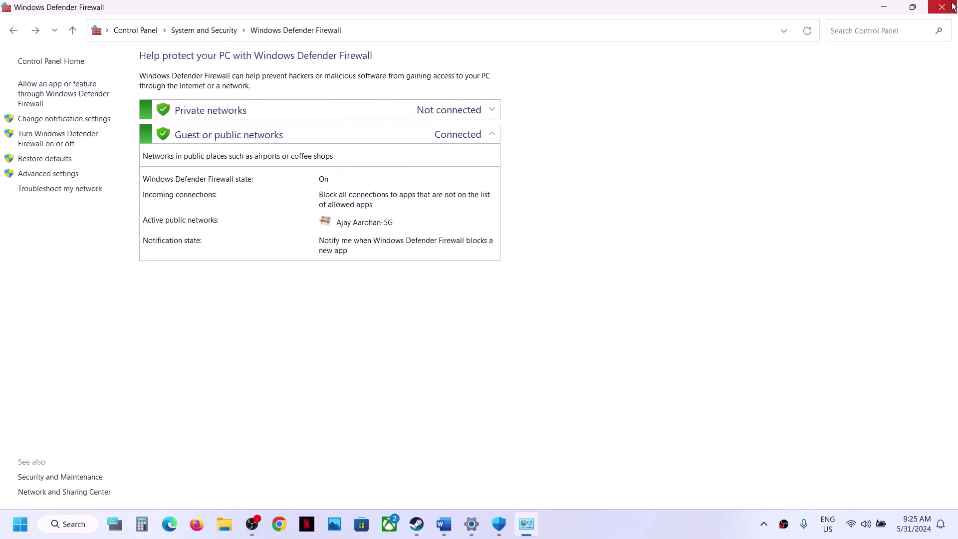
Close the Control Panel, Windows Security and Settings windows, and highlight the run-as-administrator instruction in Step 4 of the Word guide
left_click(953, 6)
left_click(953, 6)
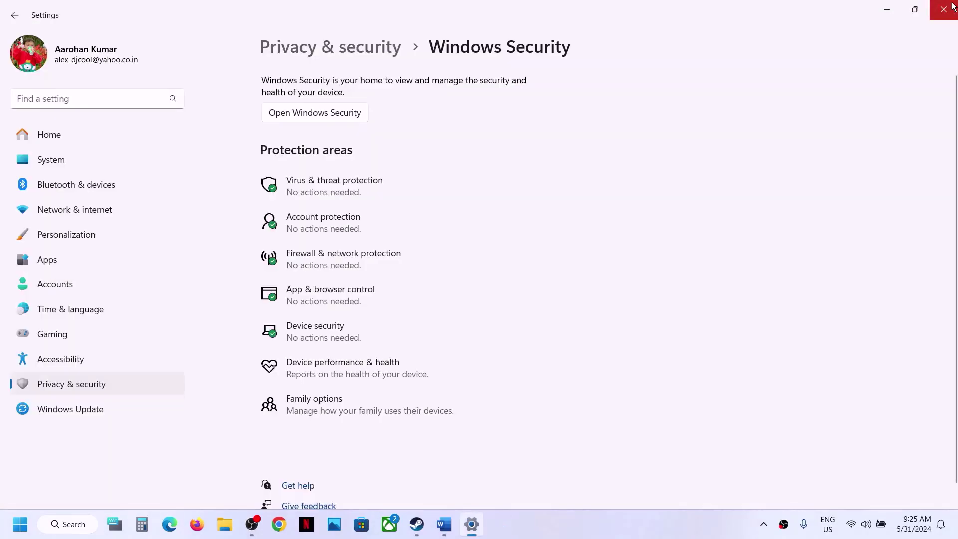
left_click(952, 6)
scroll(534, 285, "down", 3)
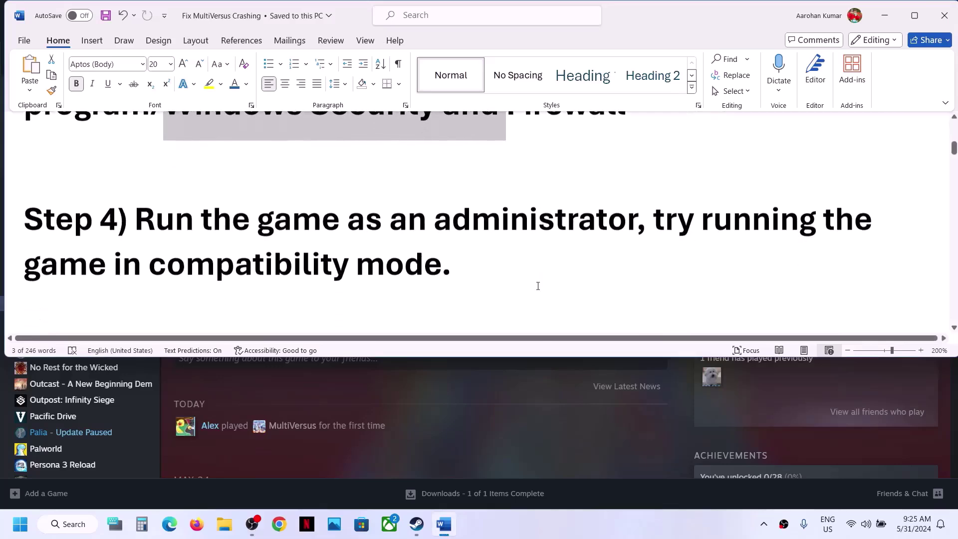
left_click_drag(221, 223, 562, 229)
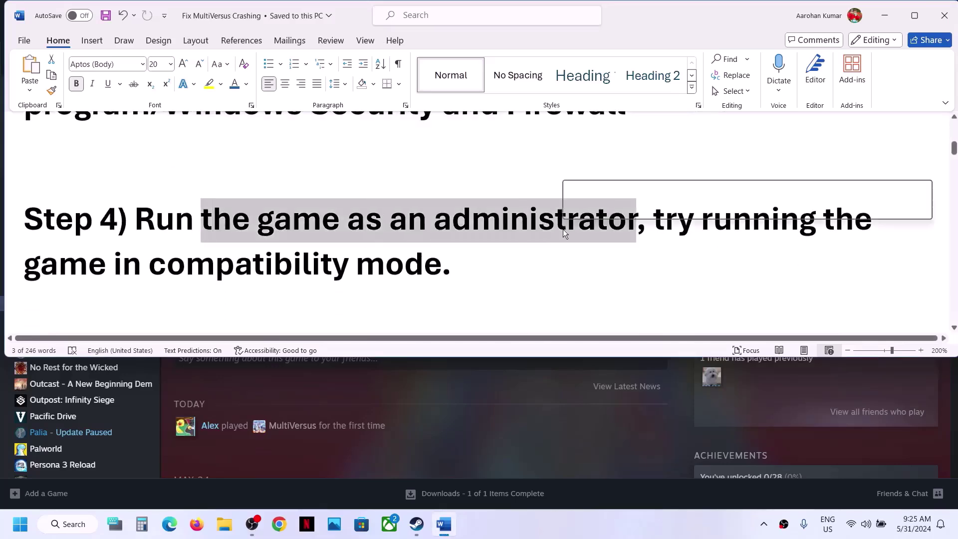
Switch to Steam, browse the local files of MultiVersus from the library, and select the MultiVersus application
left_click(884, 16)
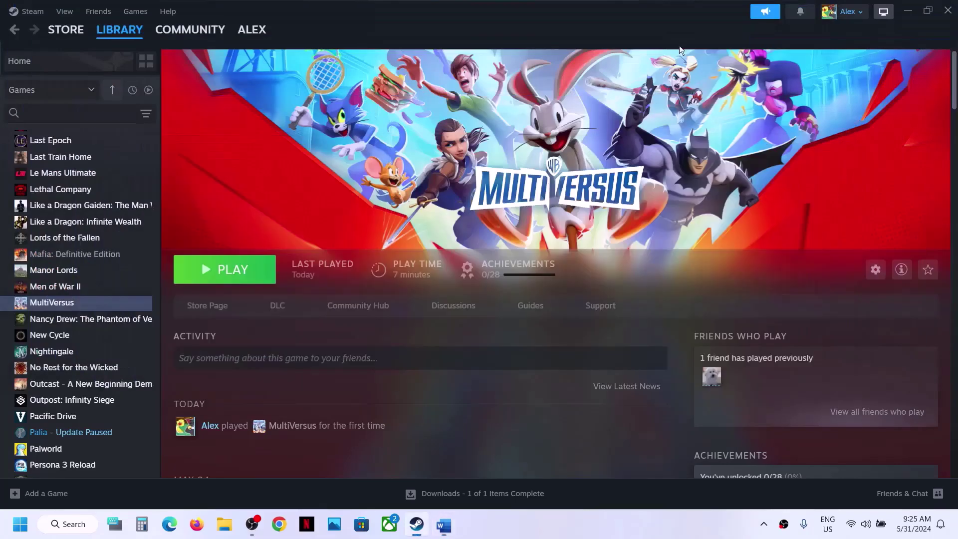
right_click(85, 302)
mouse_move(143, 366)
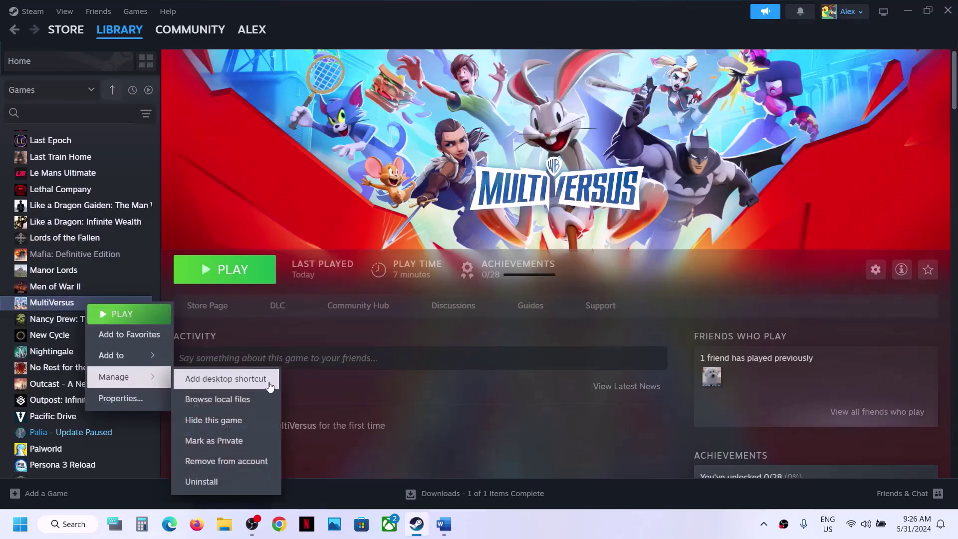
left_click(238, 402)
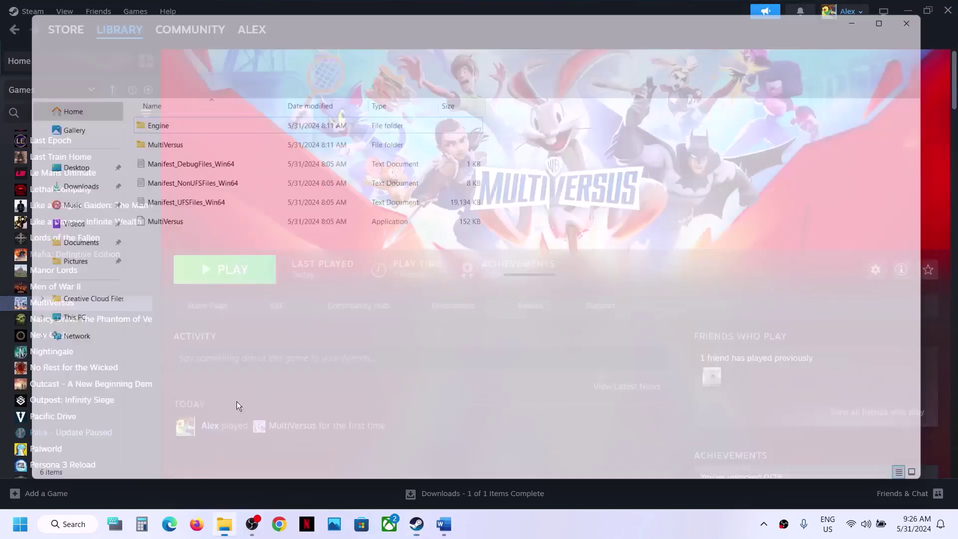
left_click(157, 225)
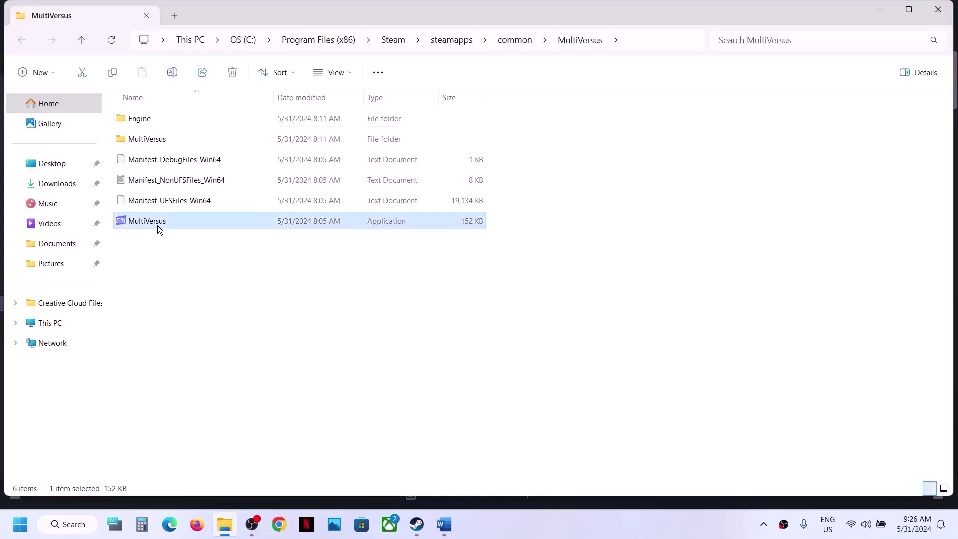
Set the MultiVersus application's compatibility properties to run the program as an administrator and save them
right_click(176, 229)
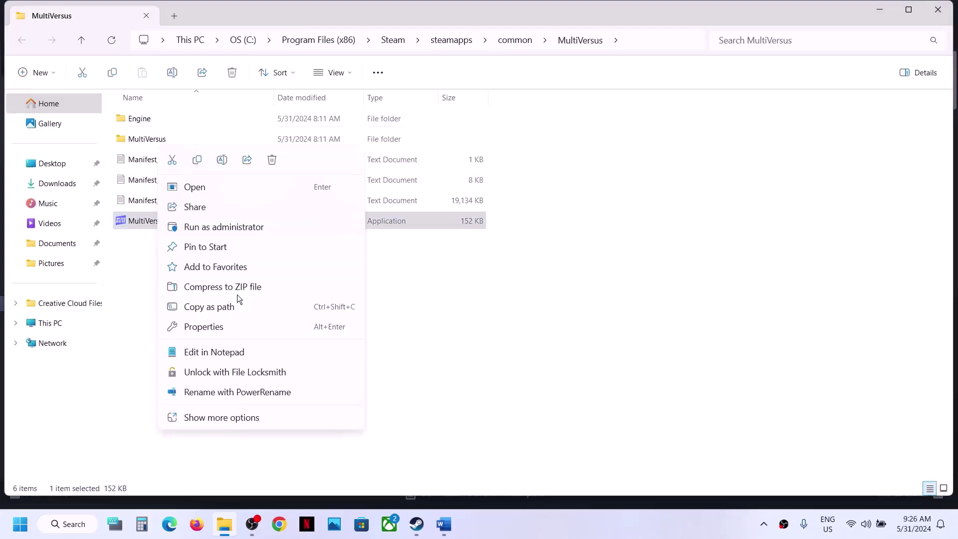
left_click(199, 327)
left_click(226, 196)
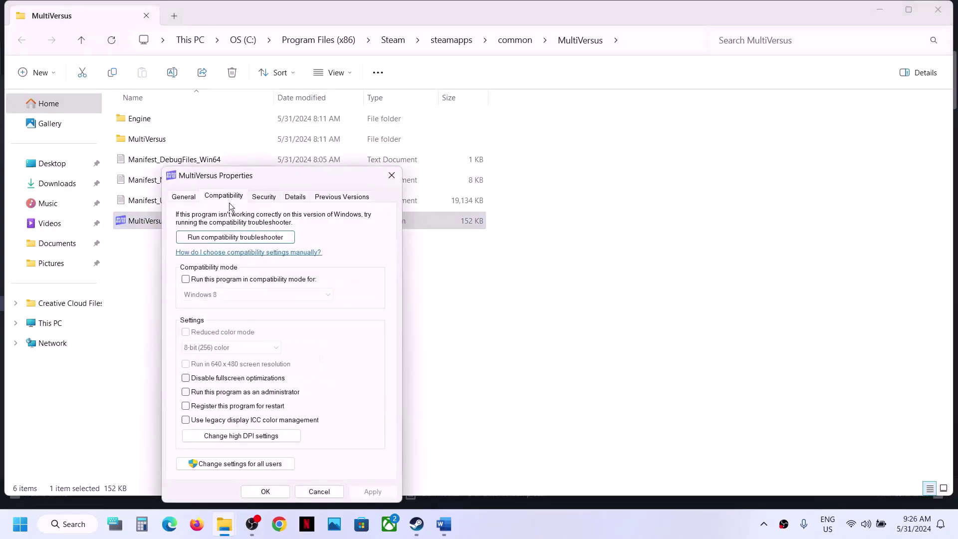
left_click(186, 392)
left_click(372, 491)
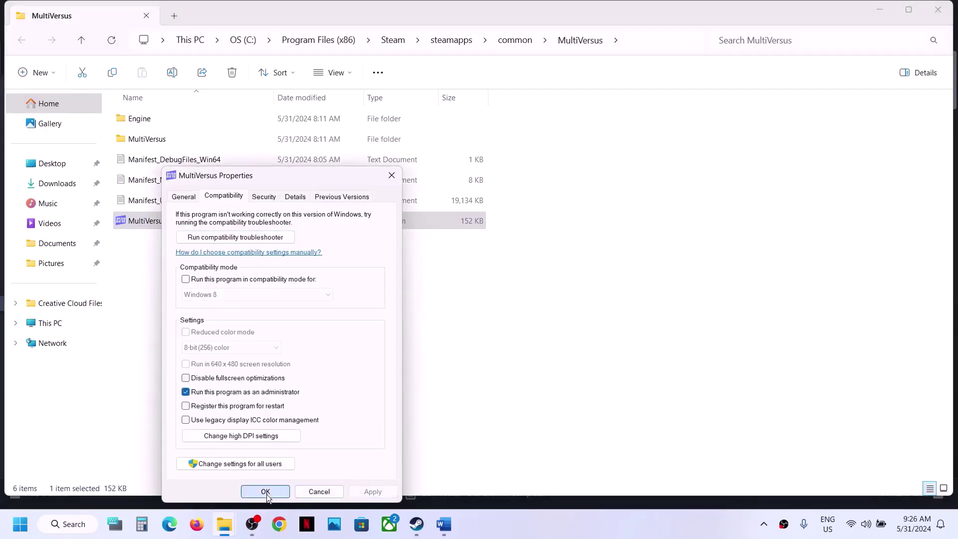
left_click(265, 492)
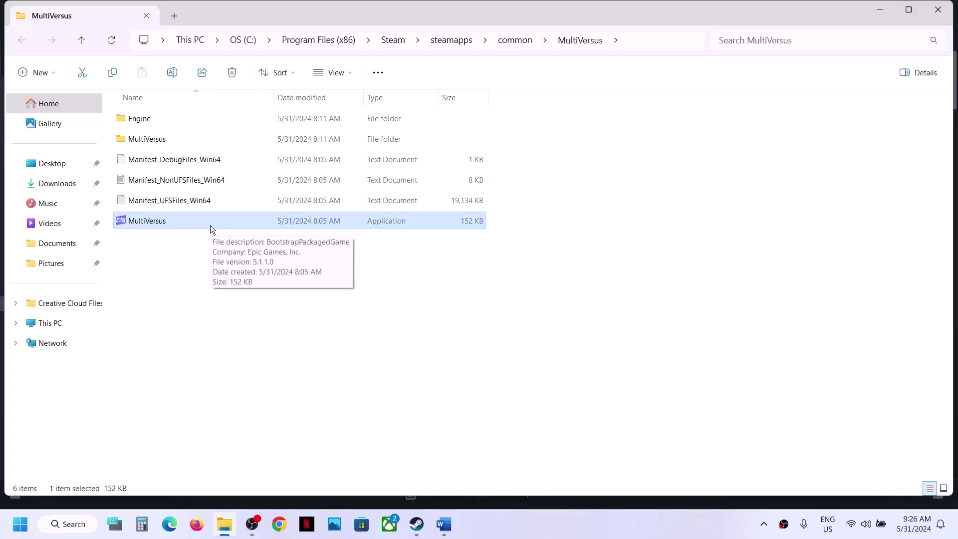
Enable compatibility mode for Windows 8 on the MultiVersus application and save its properties
right_click(210, 224)
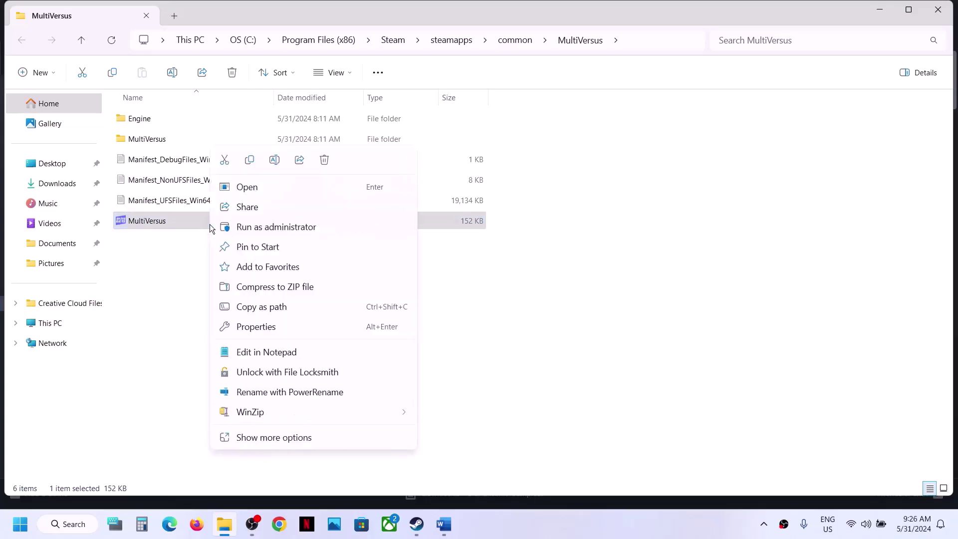
left_click(283, 325)
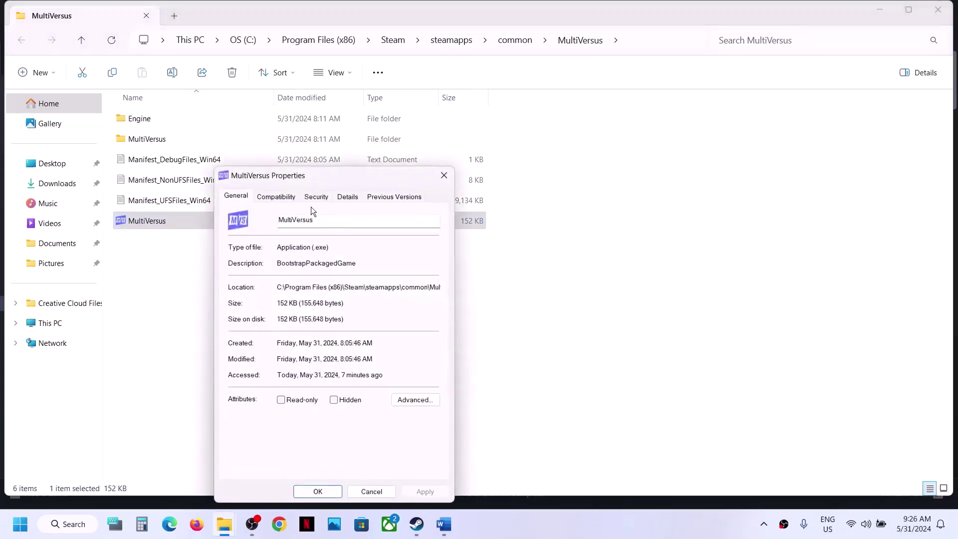
left_click(282, 199)
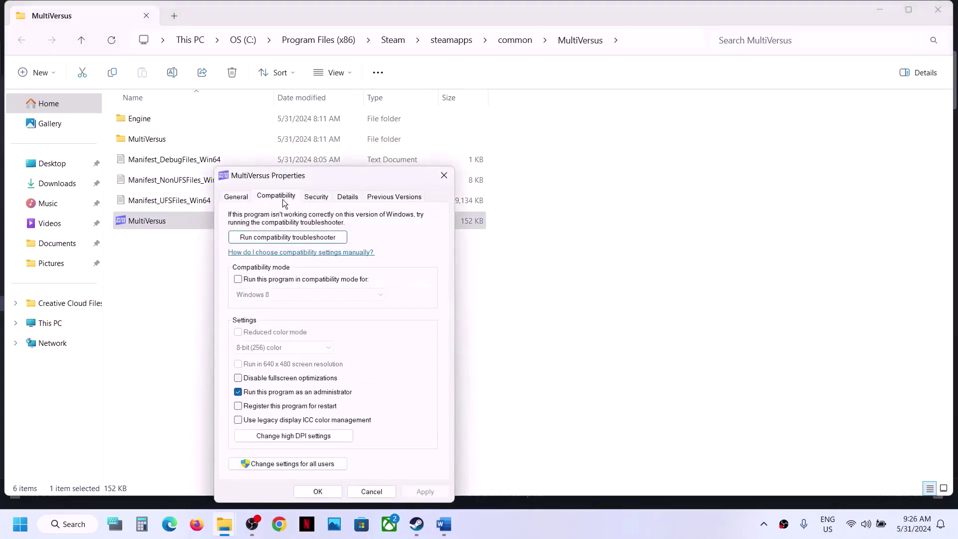
left_click(237, 279)
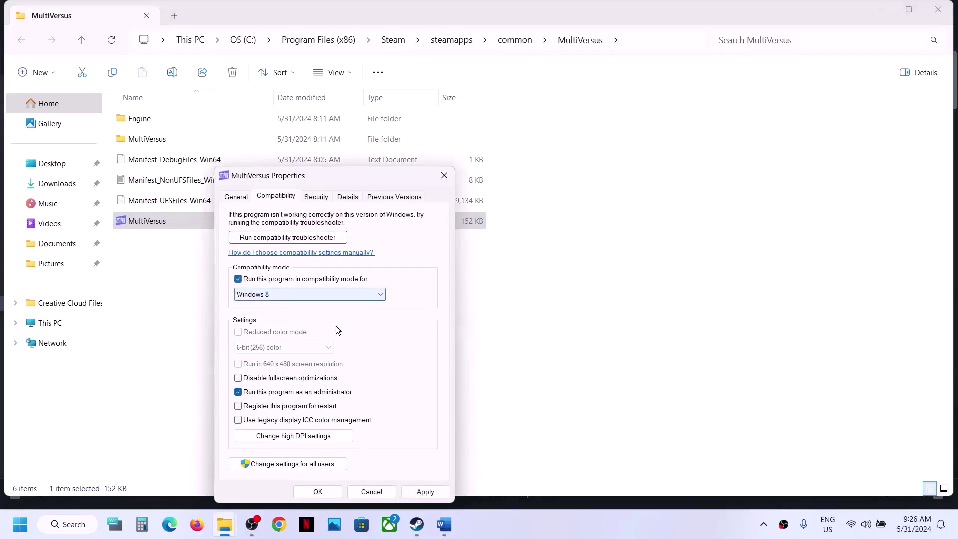
left_click(427, 494)
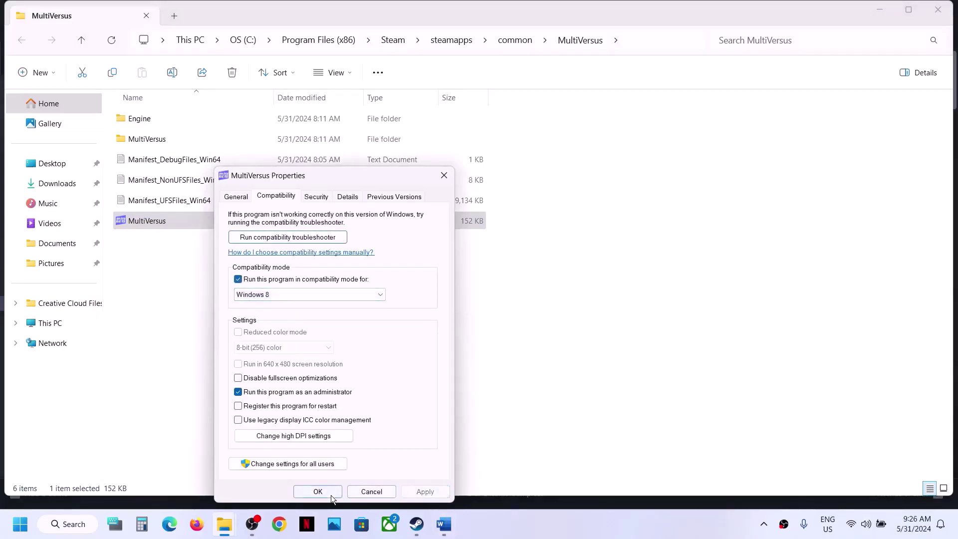
left_click(317, 492)
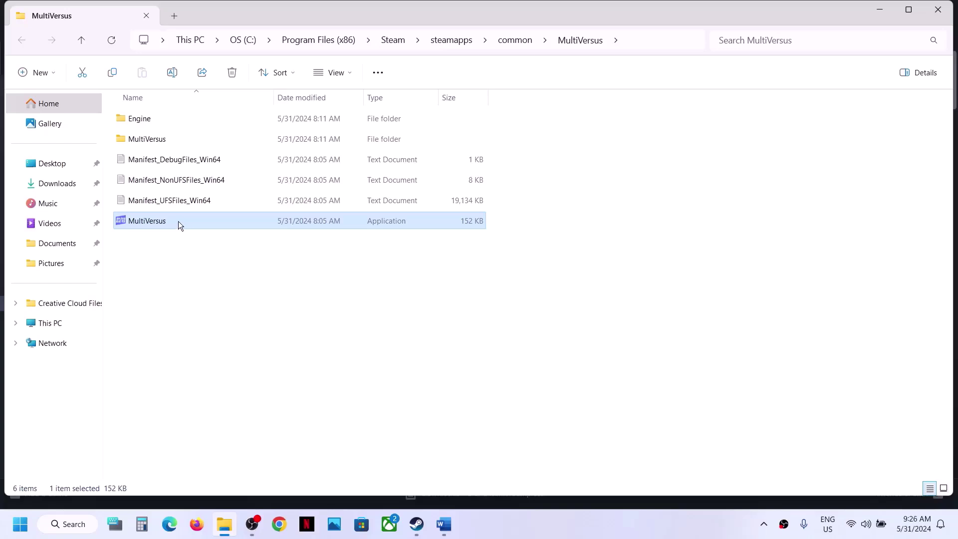
Change the MultiVersus application's compatibility mode to Windows 7 and save its properties
right_click(178, 221)
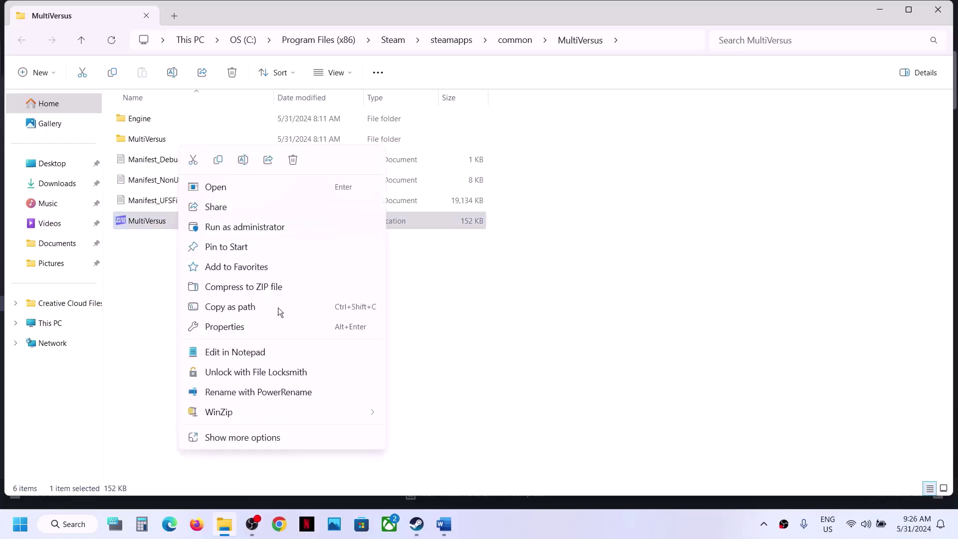
left_click(247, 330)
left_click(246, 199)
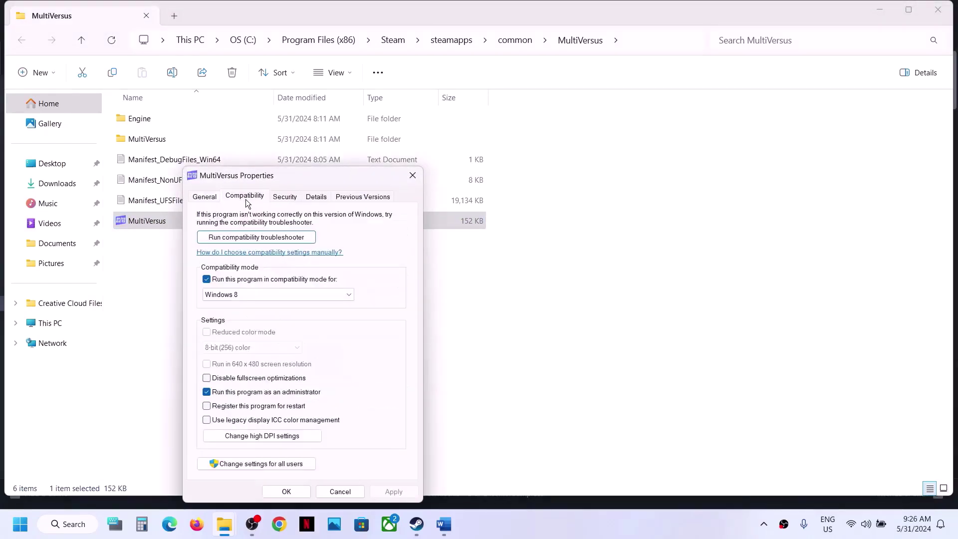
left_click(265, 291)
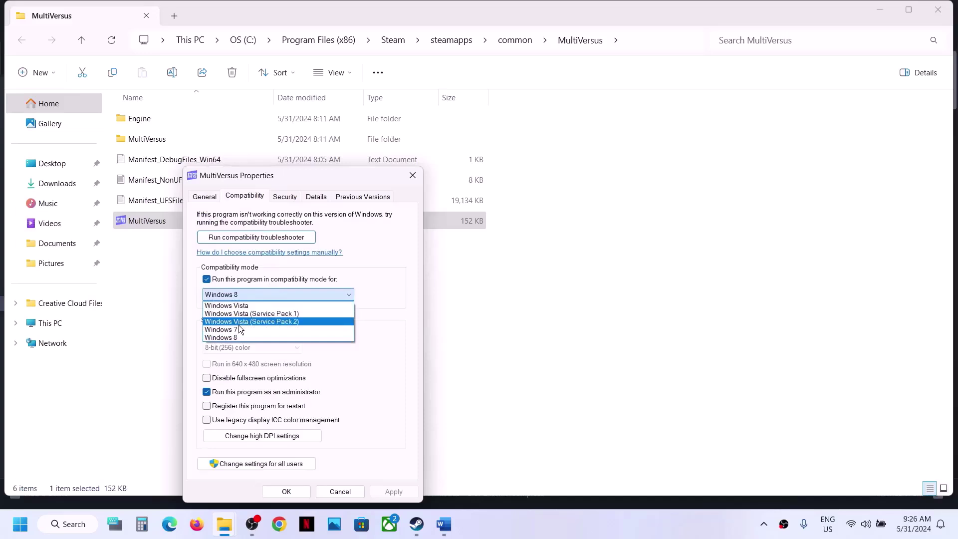
left_click(239, 322)
left_click(248, 296)
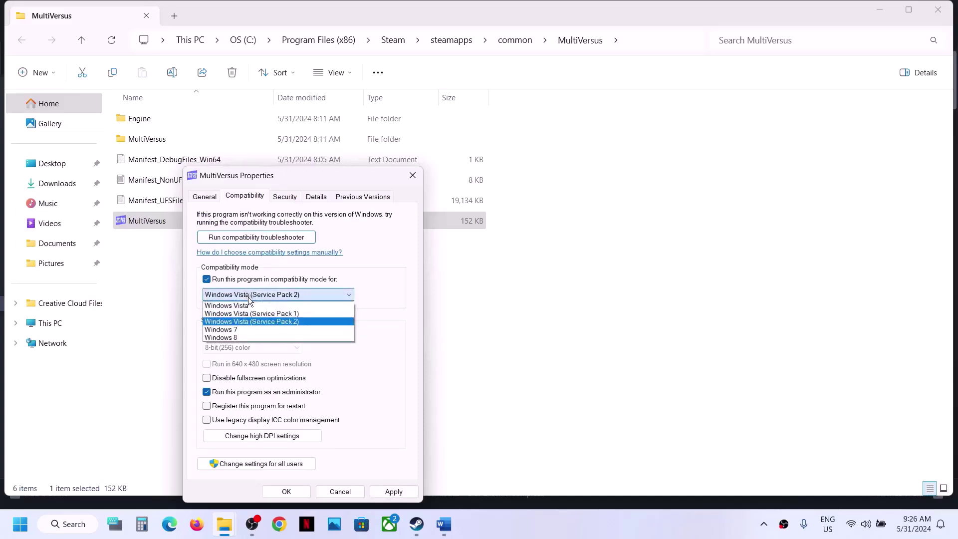
left_click(246, 329)
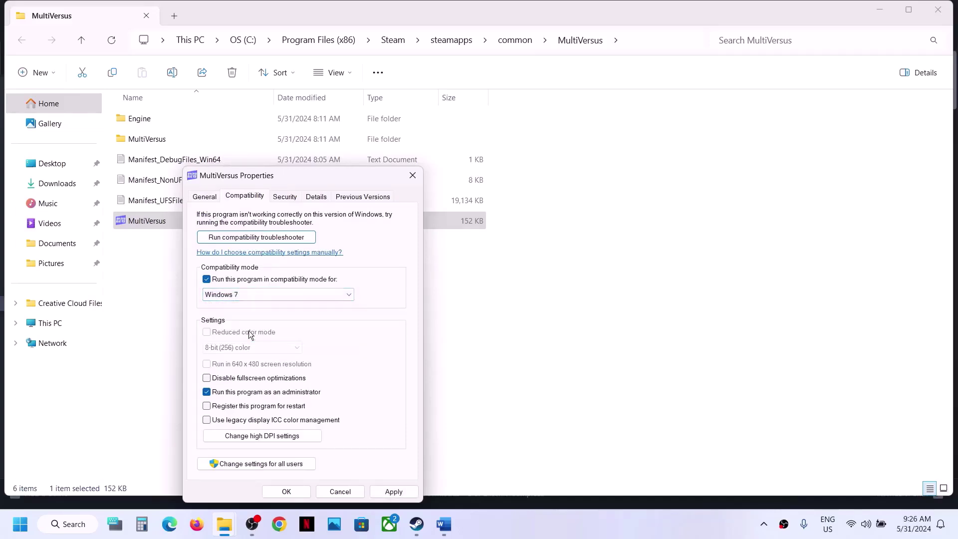
left_click(387, 488)
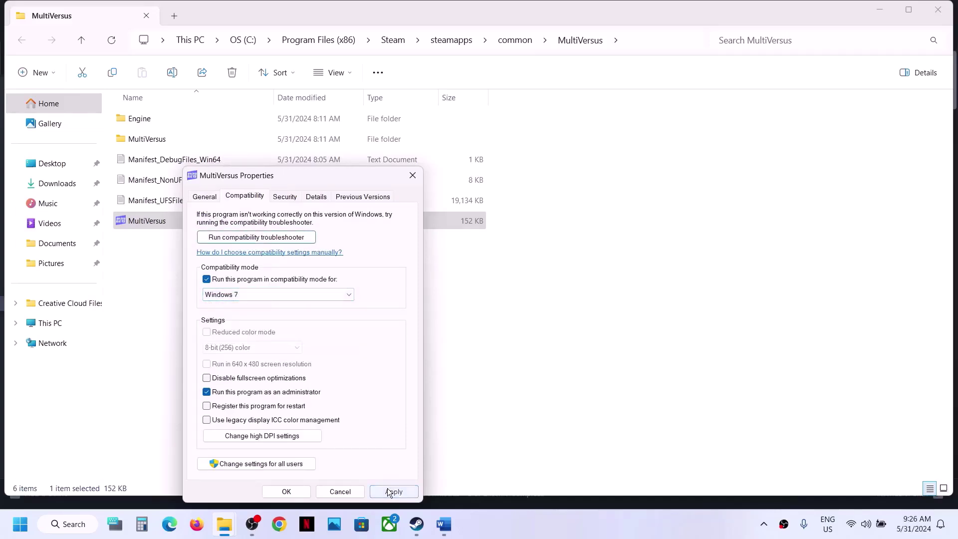
left_click(297, 489)
Disable fullscreen optimizations for the MultiVersus application and save its properties
right_click(188, 222)
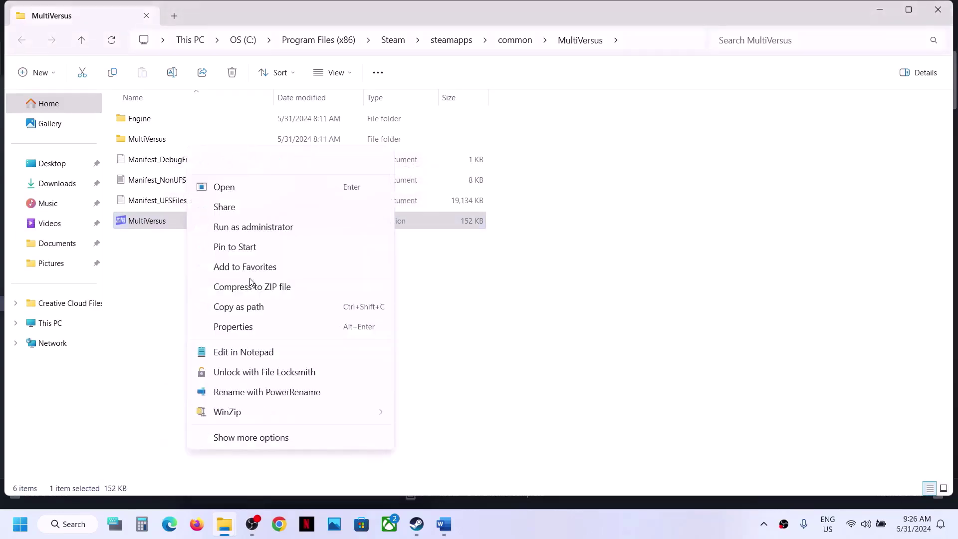
left_click(247, 327)
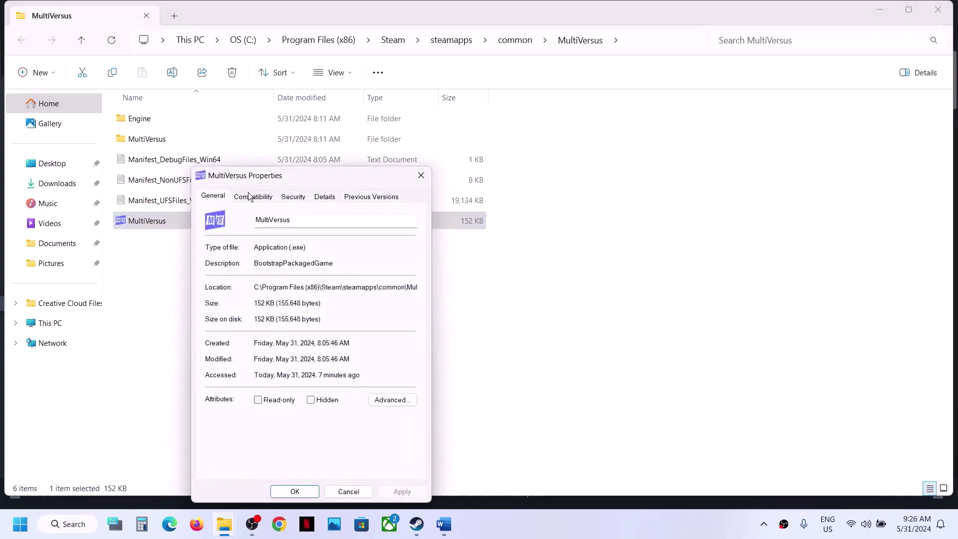
left_click(252, 198)
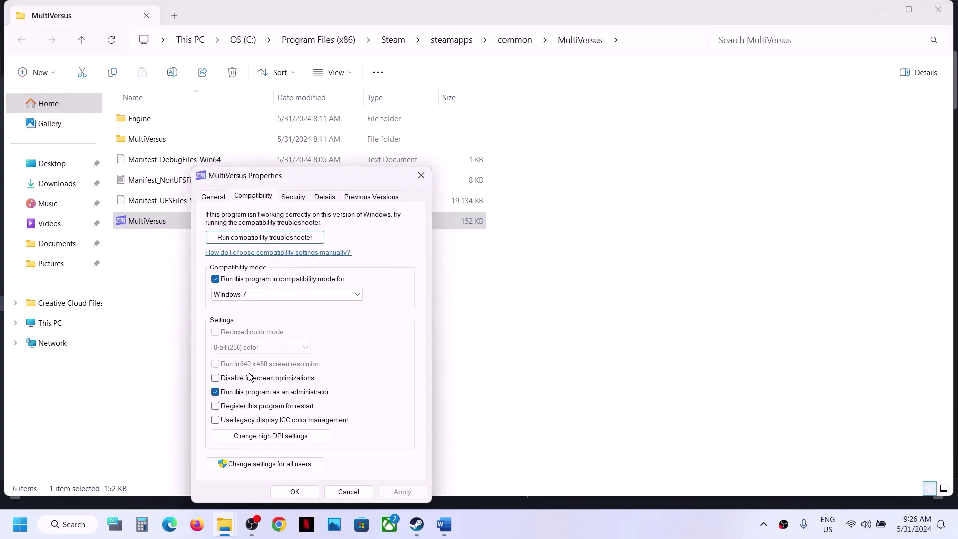
left_click(215, 378)
left_click(392, 496)
left_click(295, 492)
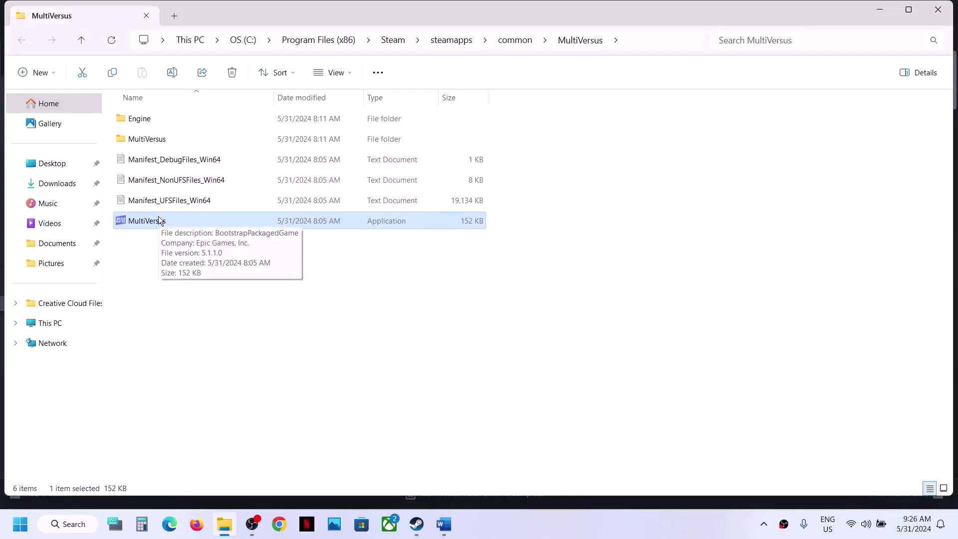
Open the Win64 folder inside MultiVersus\Binaries from the game's install folder
left_click(149, 141)
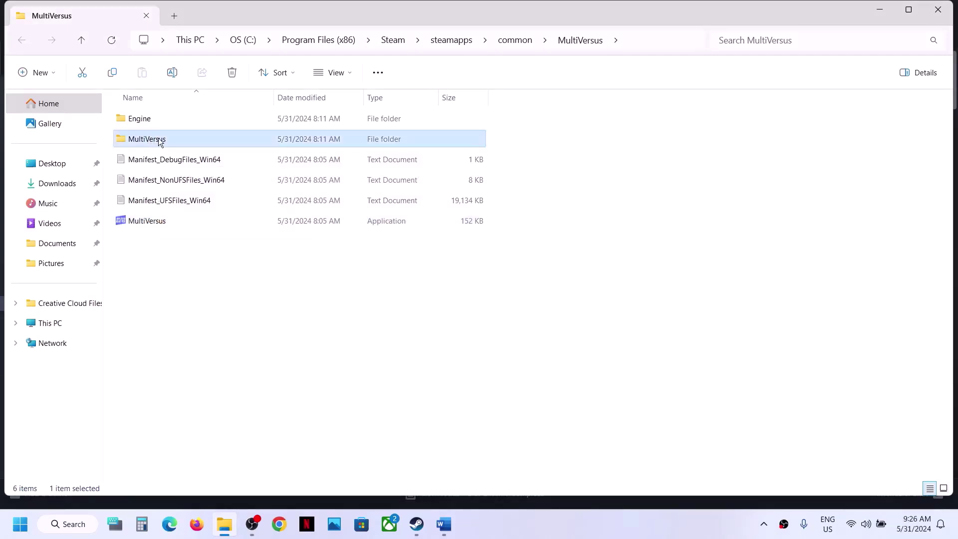
double_click(158, 139)
double_click(151, 126)
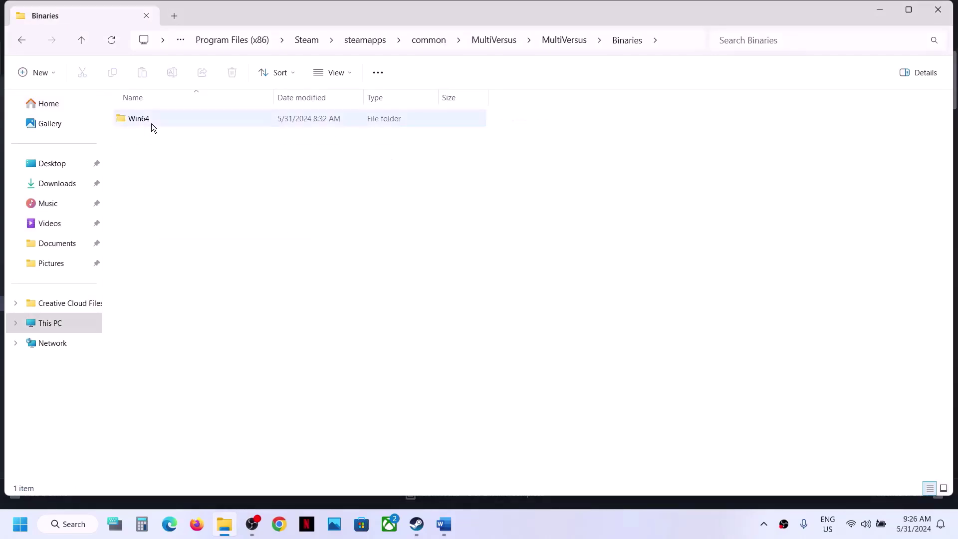
double_click(152, 126)
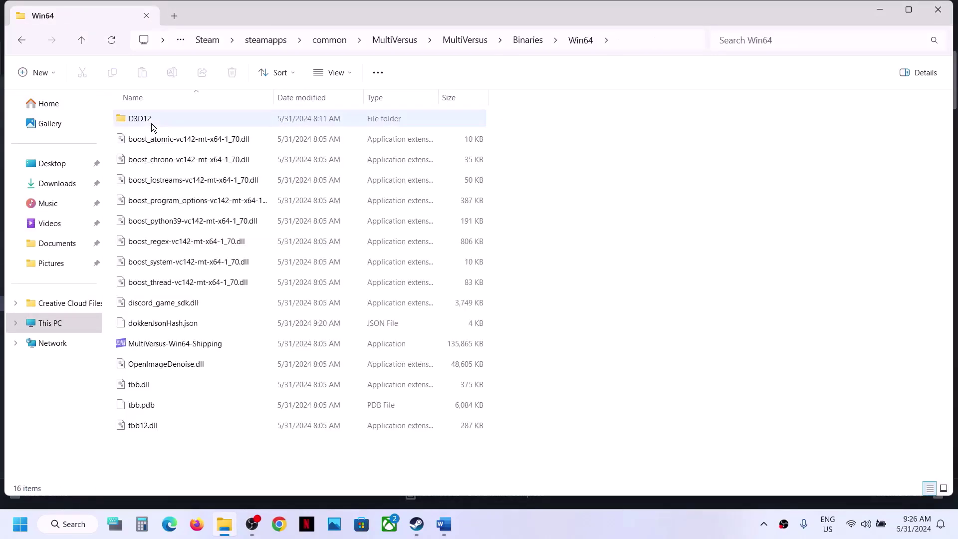
Set MultiVersus-Win64-Shipping to run as an administrator and save its properties
right_click(186, 344)
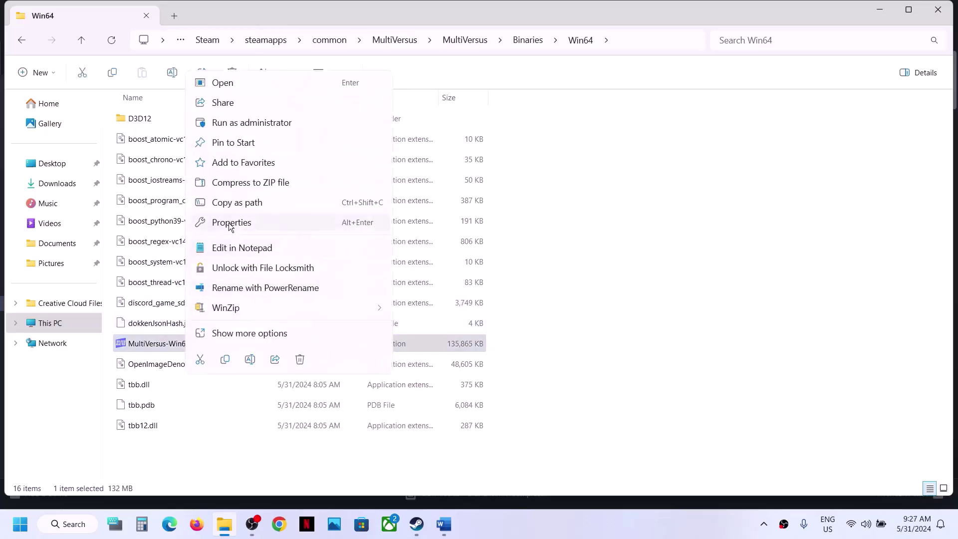
left_click(229, 221)
left_click(258, 197)
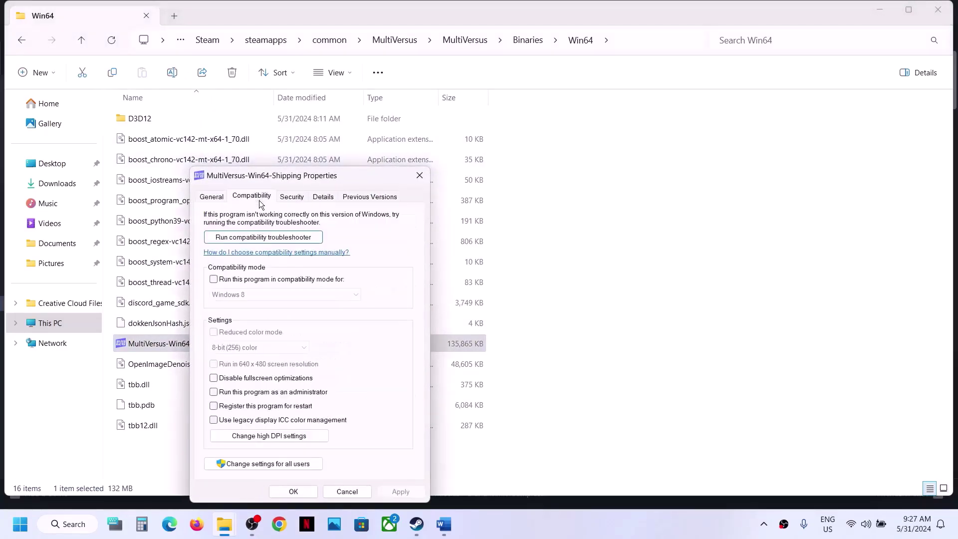
left_click(213, 392)
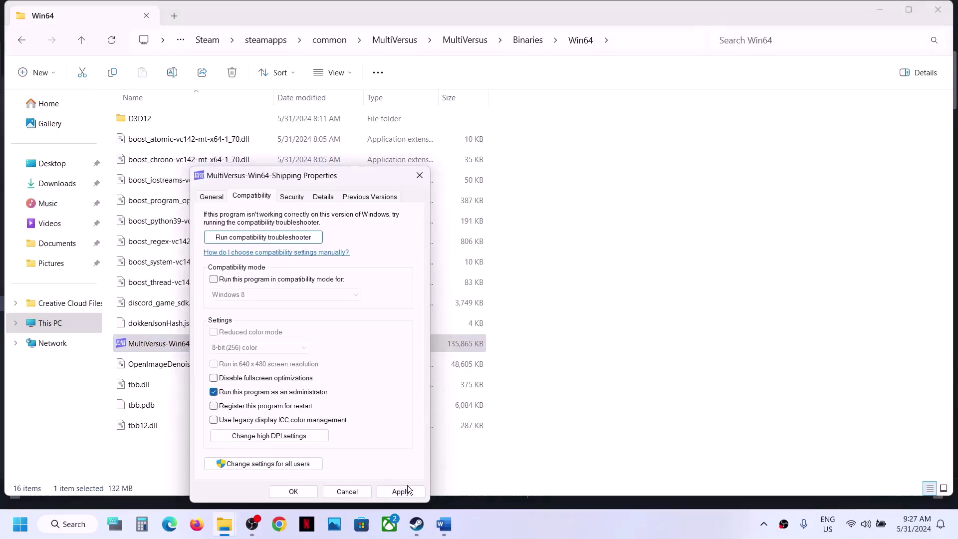
left_click(309, 490)
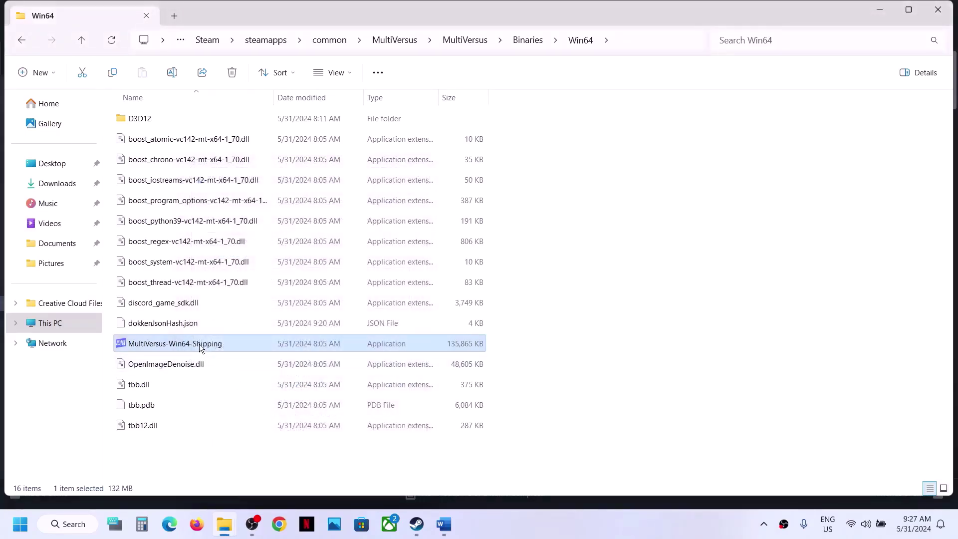
Enable Windows 7 compatibility mode and disable fullscreen optimizations for MultiVersus-Win64-Shipping, saving its properties
right_click(199, 343)
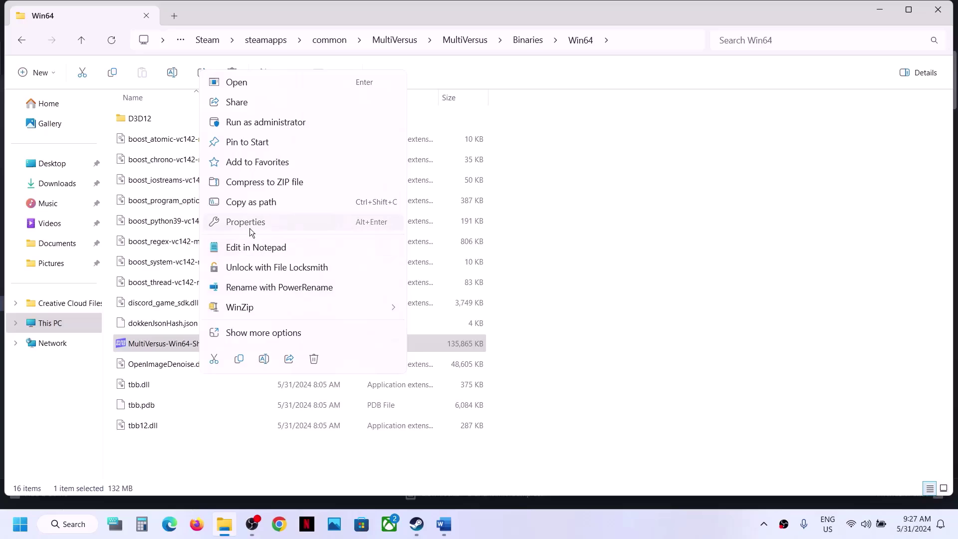
left_click(250, 227)
left_click(250, 197)
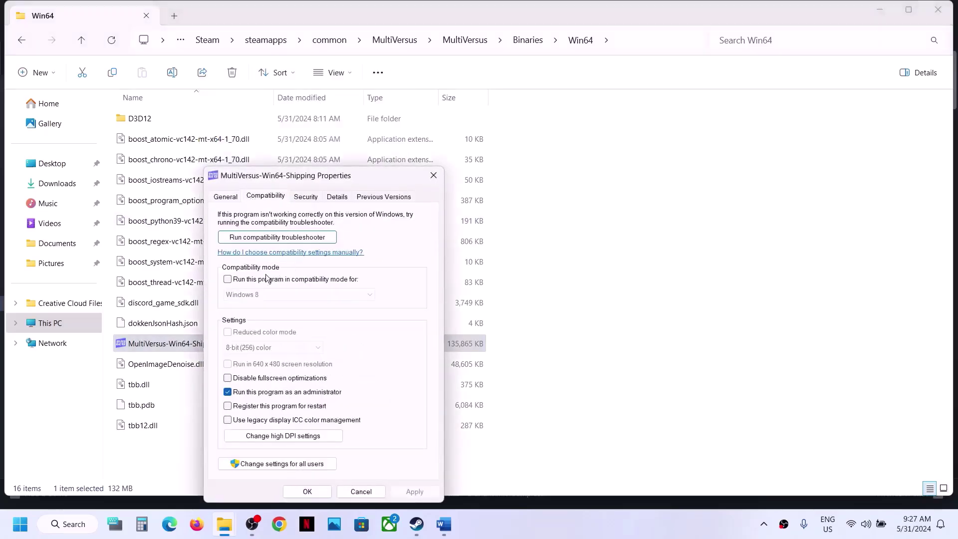
left_click(252, 280)
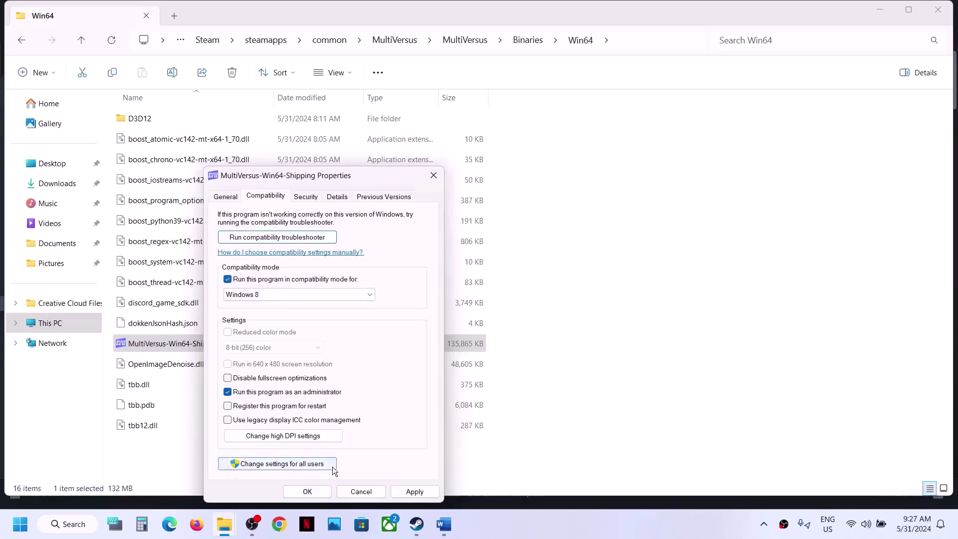
left_click(306, 298)
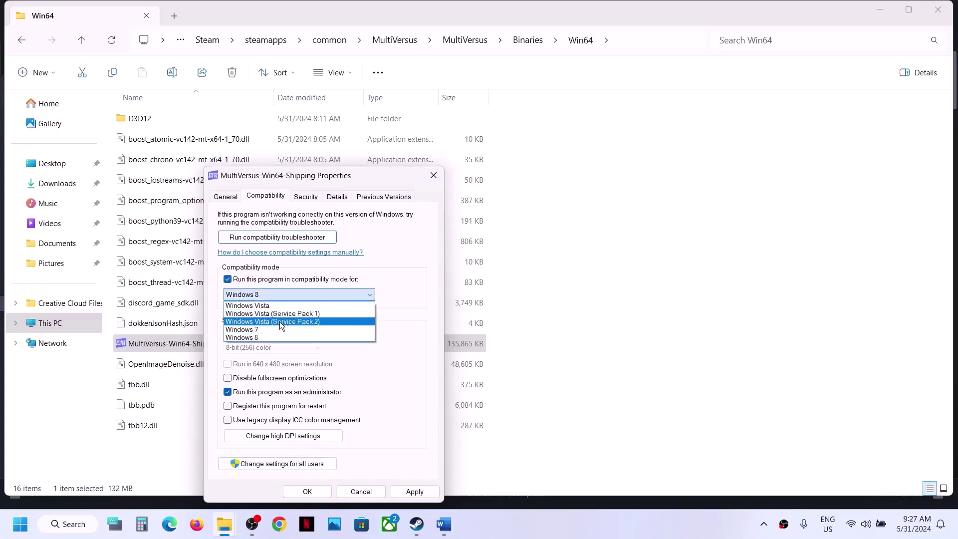
left_click(270, 329)
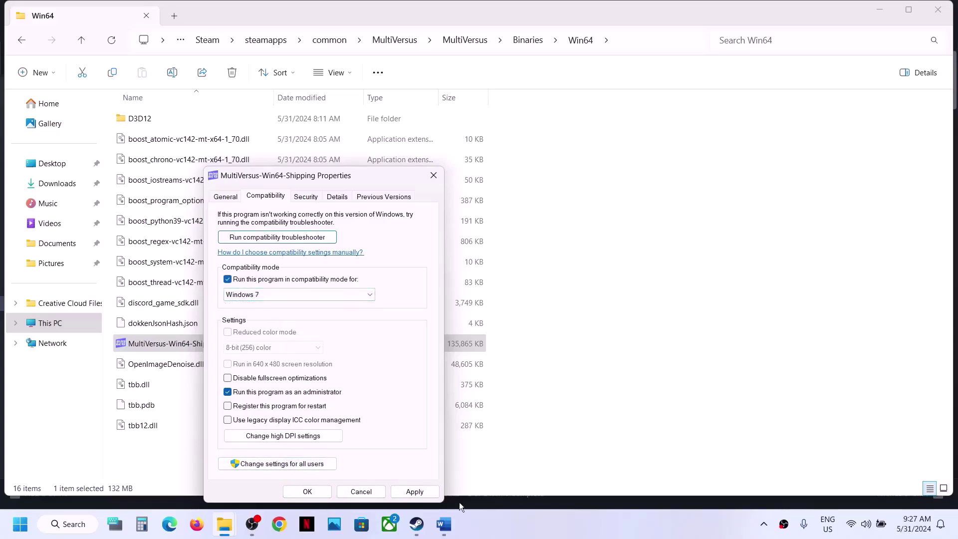
left_click(414, 491)
left_click(237, 380)
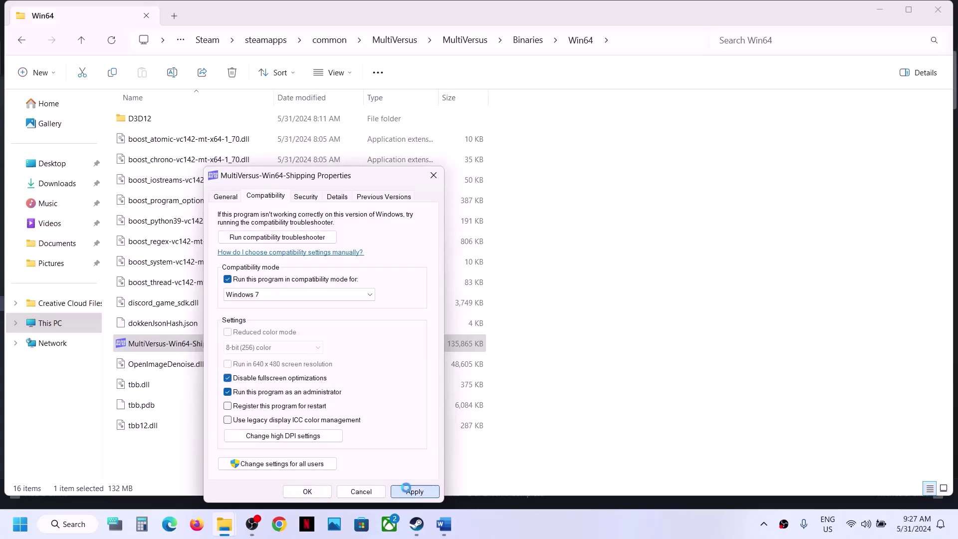
left_click(315, 491)
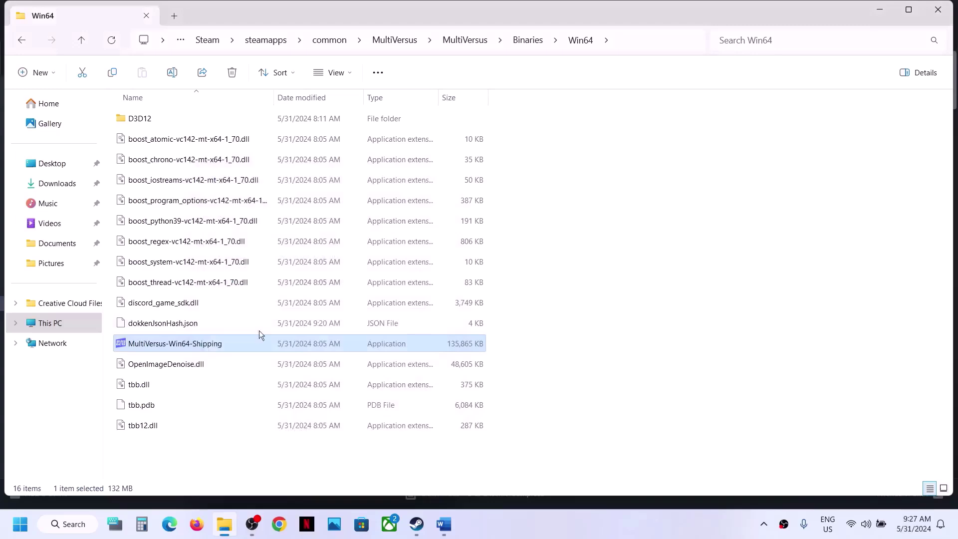
Turn off compatibility mode, disabled fullscreen optimizations and administrator rights for MultiVersus-Win64-Shipping, and save its properties
right_click(220, 348)
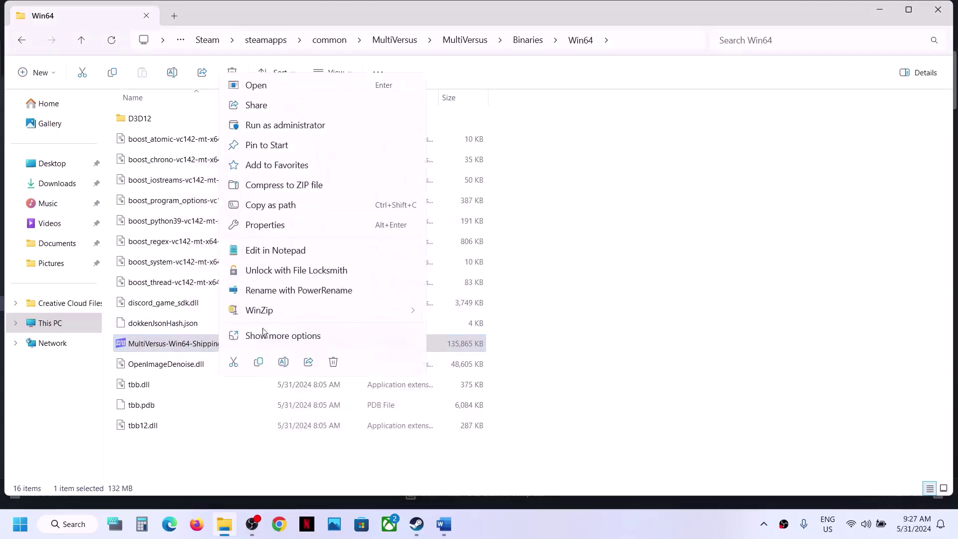
left_click(265, 225)
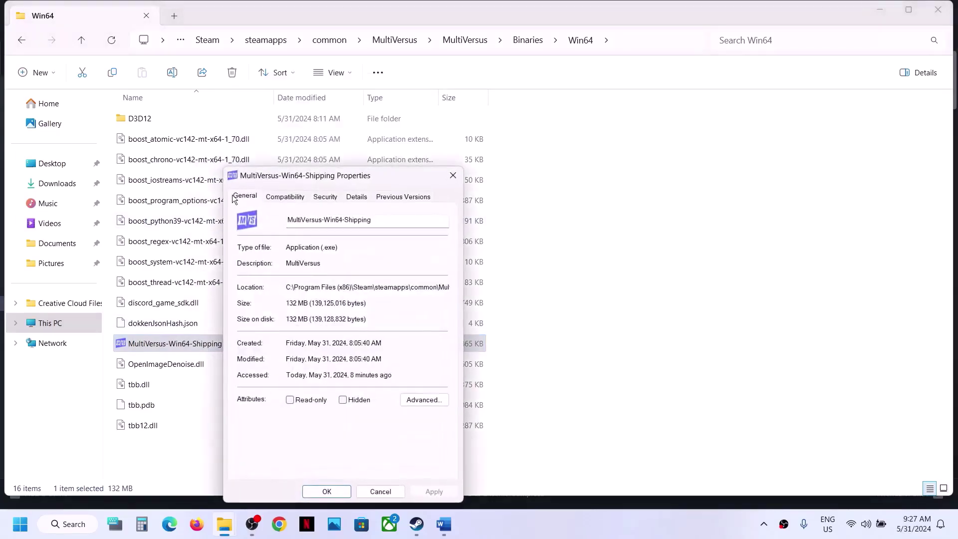
left_click(268, 196)
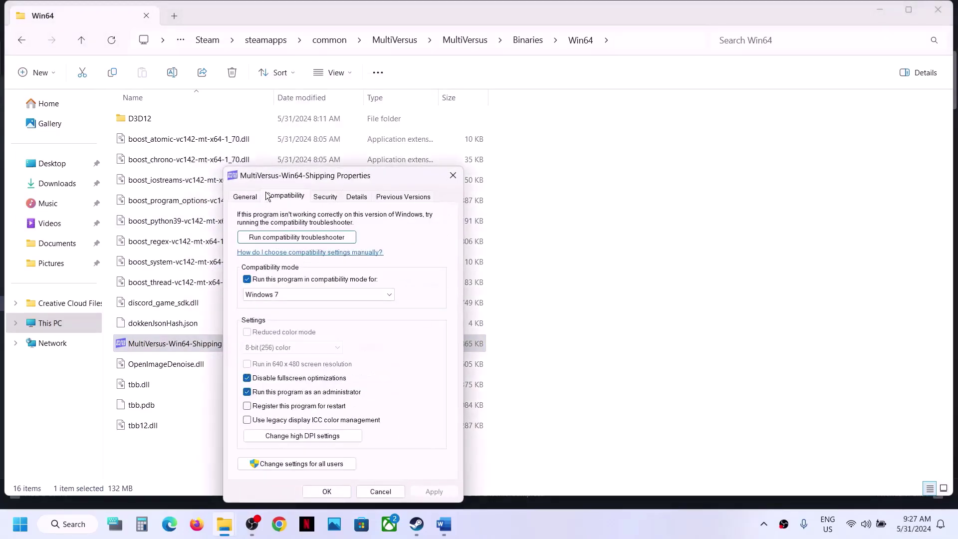
left_click(248, 278)
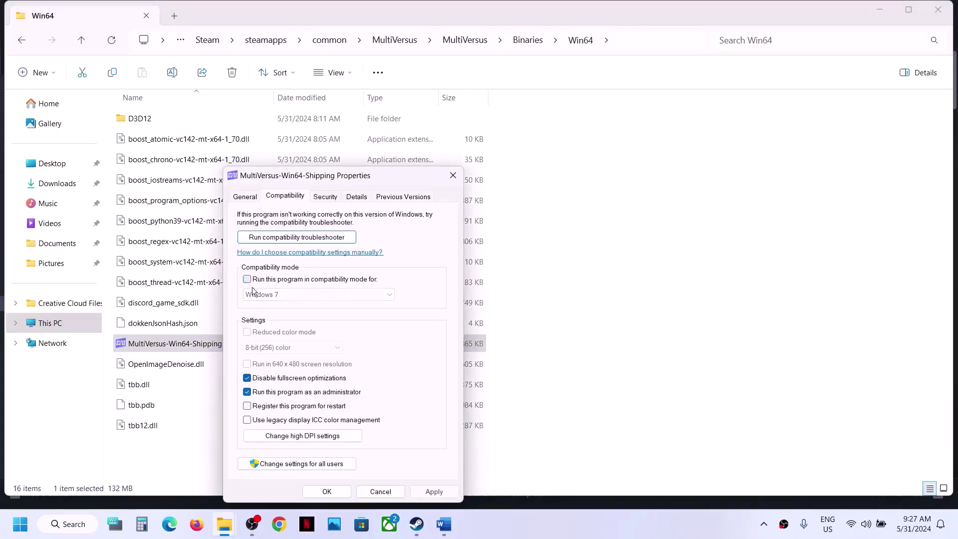
left_click(247, 378)
left_click(430, 489)
left_click(338, 490)
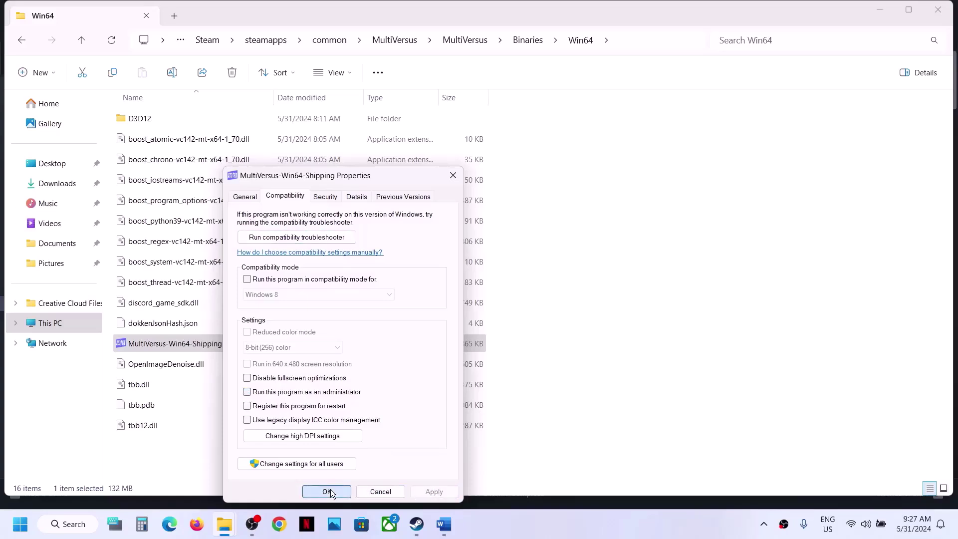
In the top-level MultiVersus install folder, clear the MultiVersus application's compatibility settings, including compatibility mode and disabled fullscreen optimizations, and save its properties
left_click(81, 41)
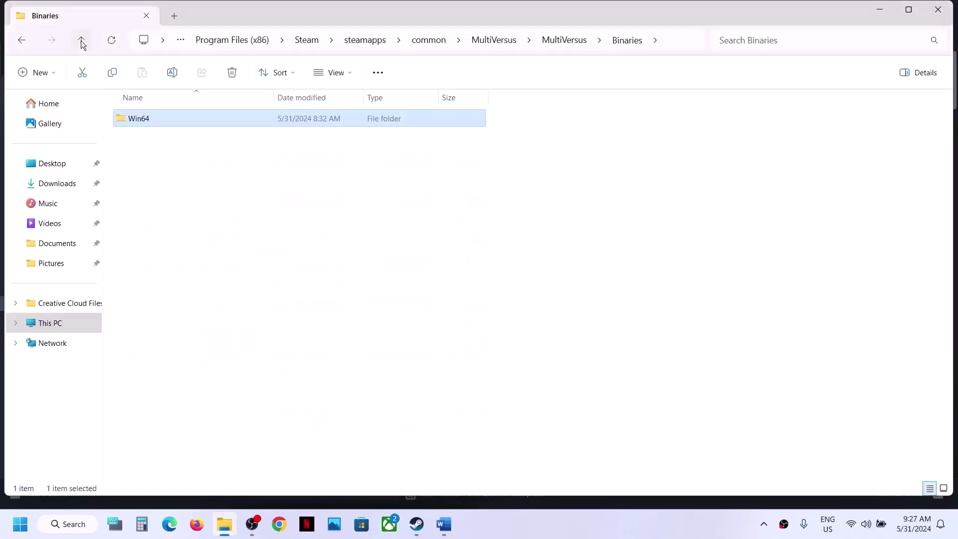
left_click(80, 40)
left_click(81, 41)
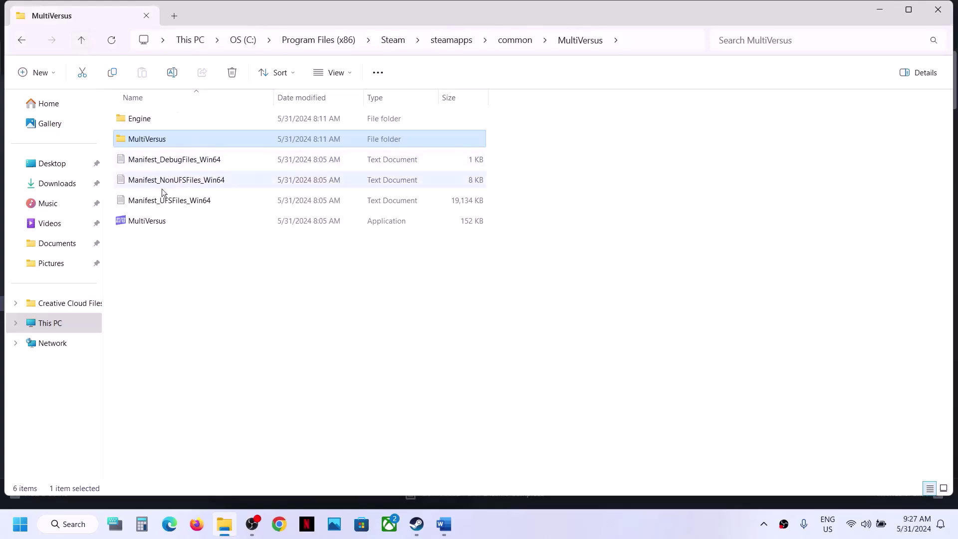
left_click(142, 211)
right_click(140, 219)
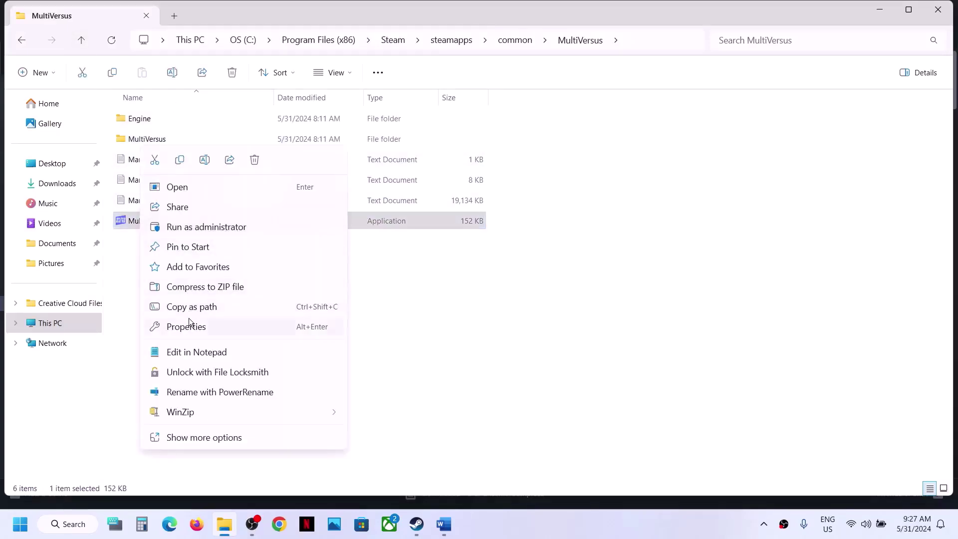
left_click(189, 320)
left_click(216, 195)
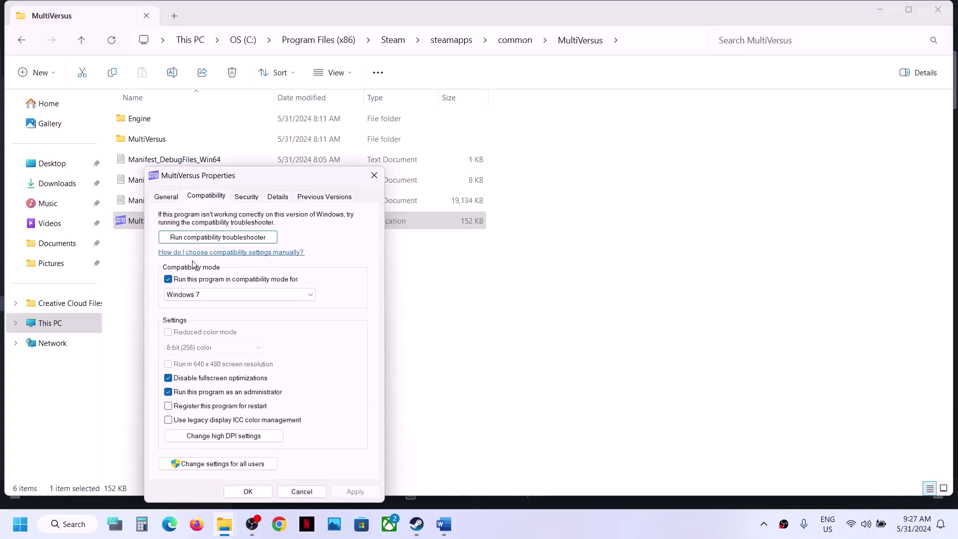
left_click(168, 280)
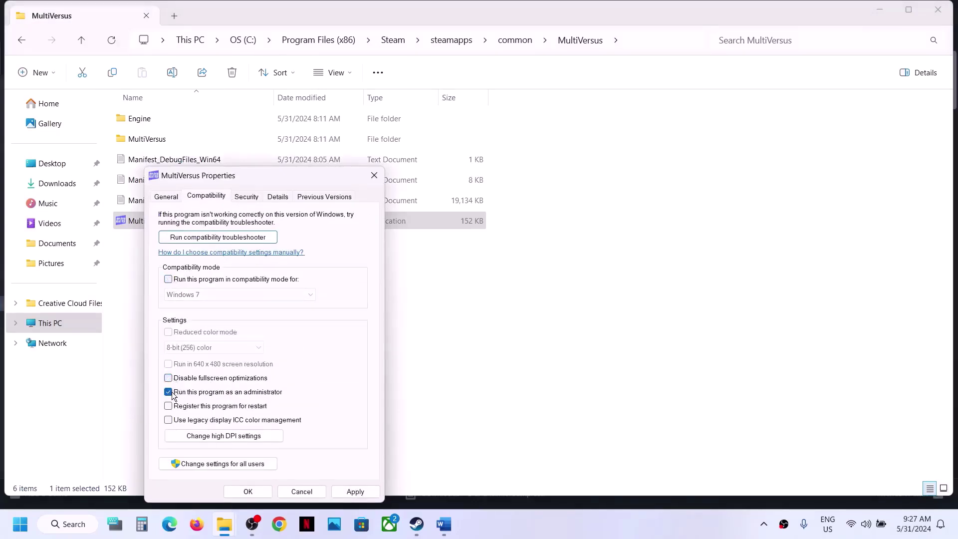
left_click(352, 492)
left_click(248, 492)
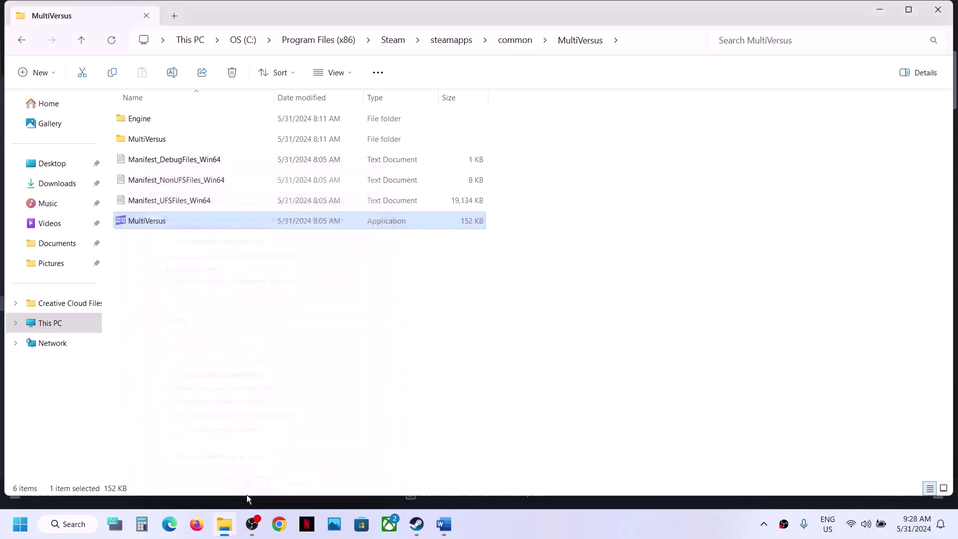
Close the install folder and switch to the Word guide to read Step 5 about launch options
left_click(937, 9)
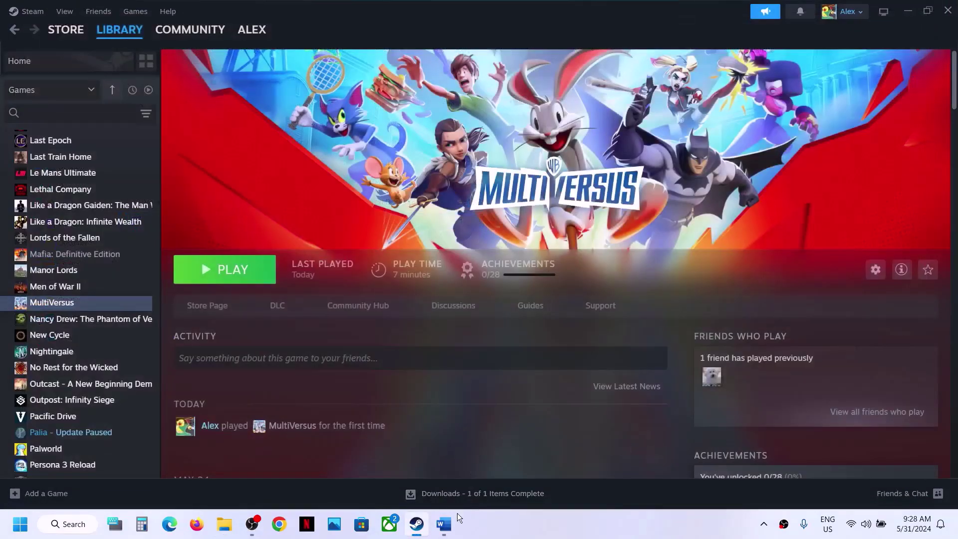
left_click(444, 523)
scroll(331, 279, "down", 3)
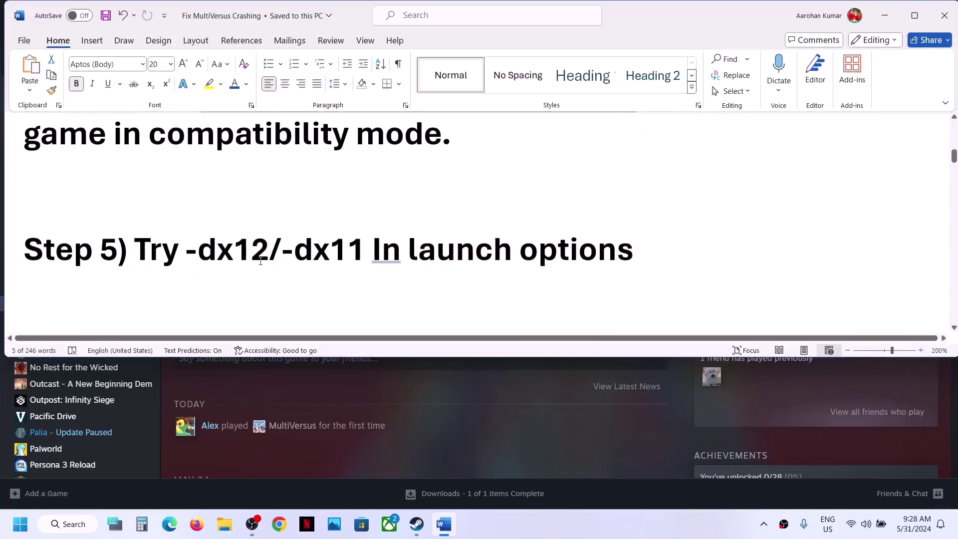
Switch to Steam, set the MultiVersus launch options to -dx12 and close the game's properties
left_click(492, 415)
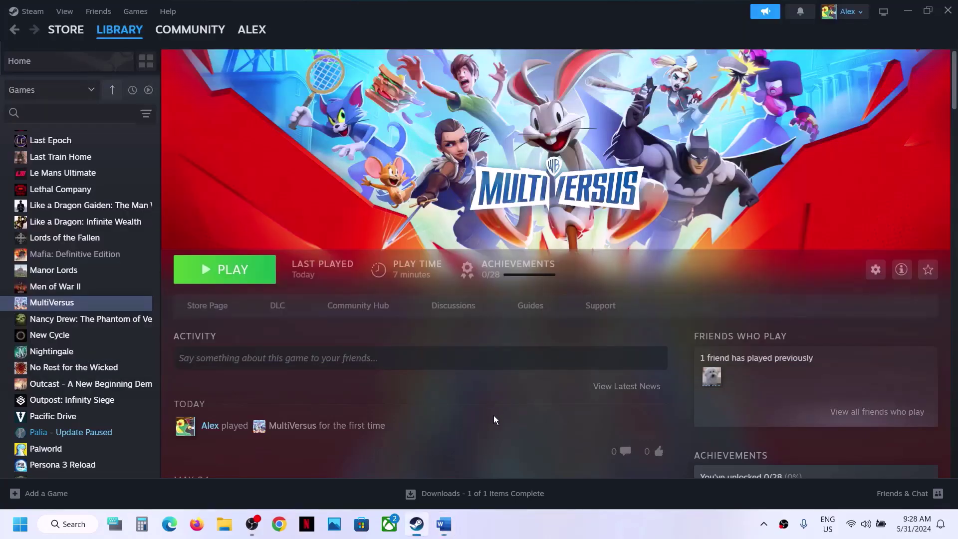
right_click(113, 305)
left_click(150, 402)
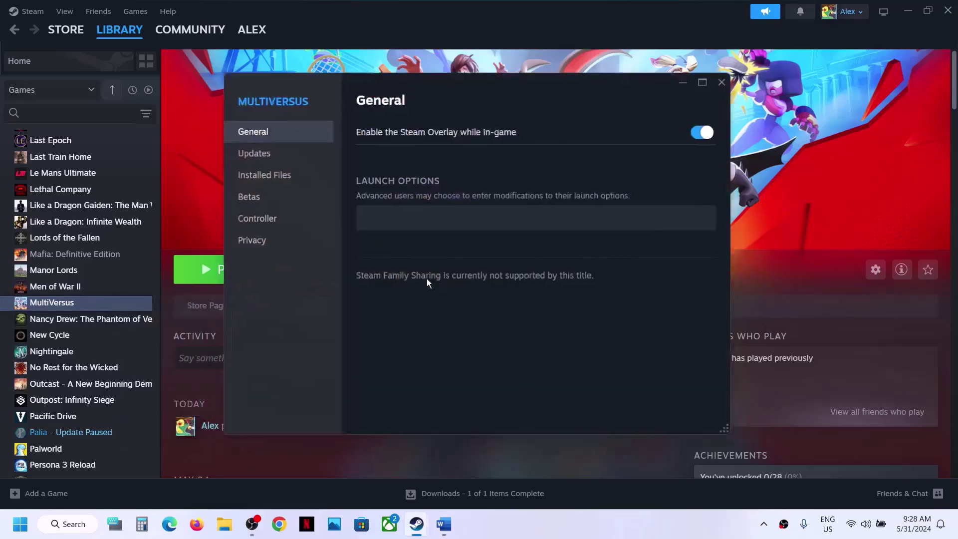
left_click(395, 214)
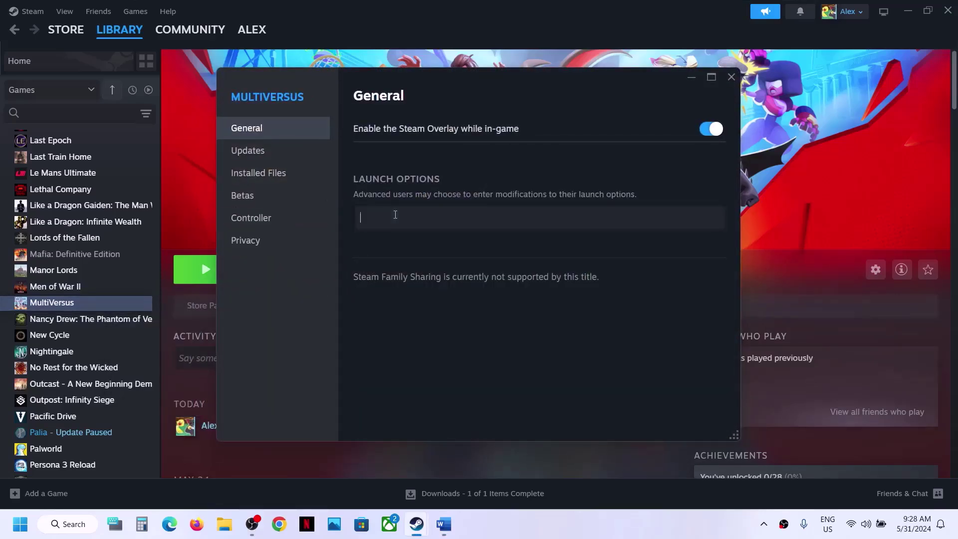
type("-dx12")
left_click(729, 78)
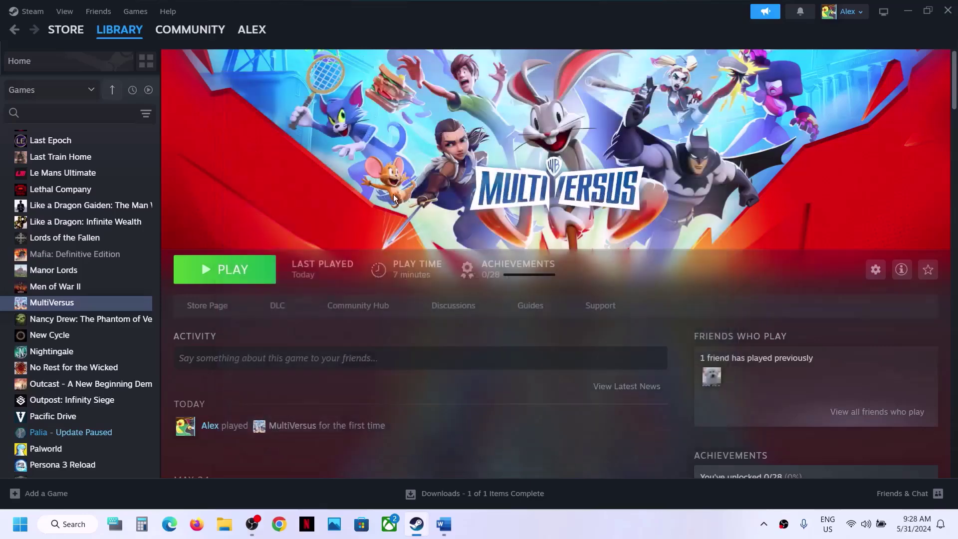
Replace the MultiVersus launch options with -dx11 and close the game's properties
right_click(81, 307)
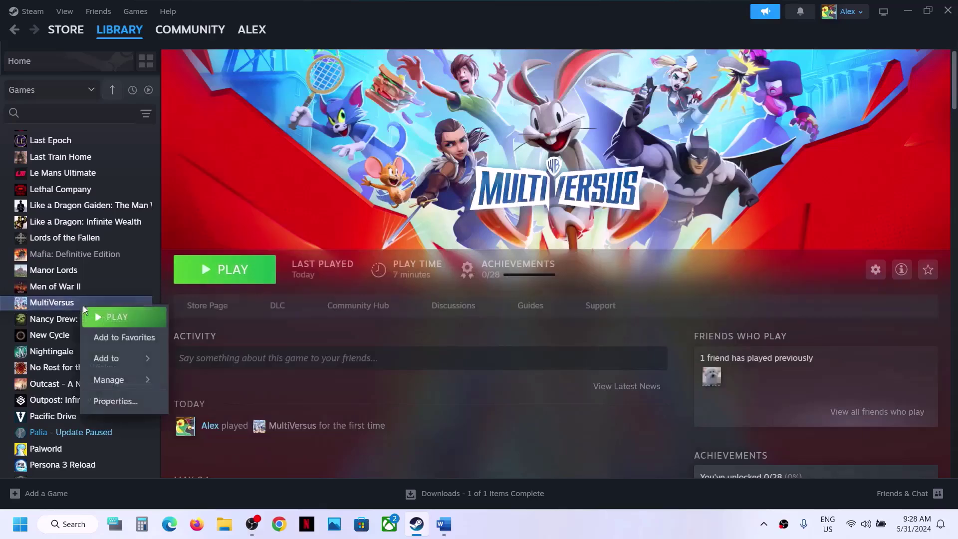
left_click(115, 399)
left_click_drag(396, 214, 324, 225)
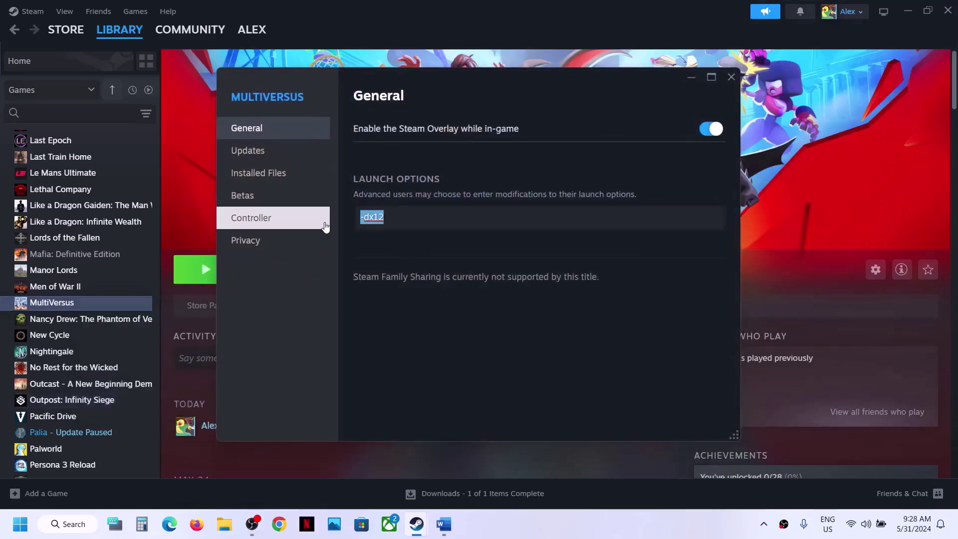
type("-")
left_click(477, 313)
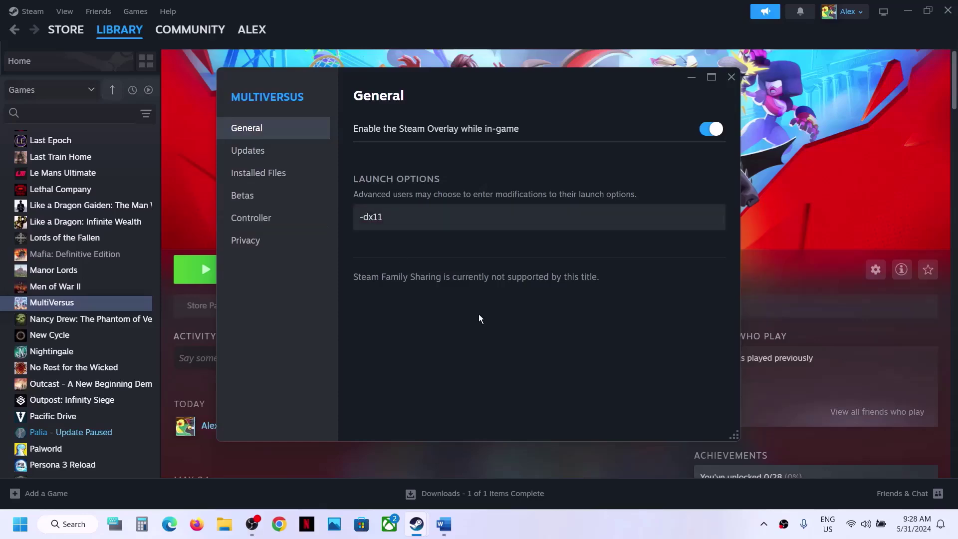
left_click(731, 77)
Recheck Step 5 in the Word guide, and clear the MultiVersus launch options in Steam, closing the game's properties
left_click(445, 524)
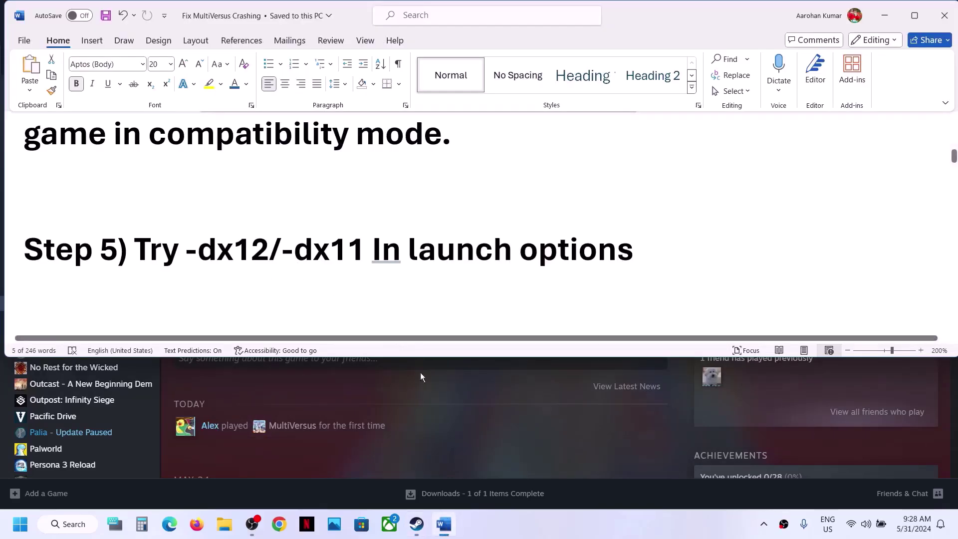
left_click(407, 422)
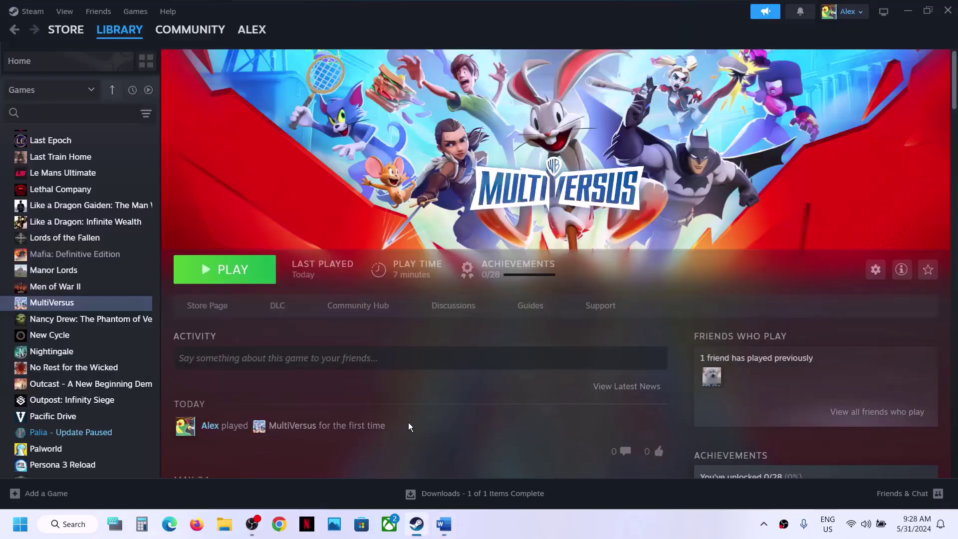
right_click(101, 307)
left_click(140, 392)
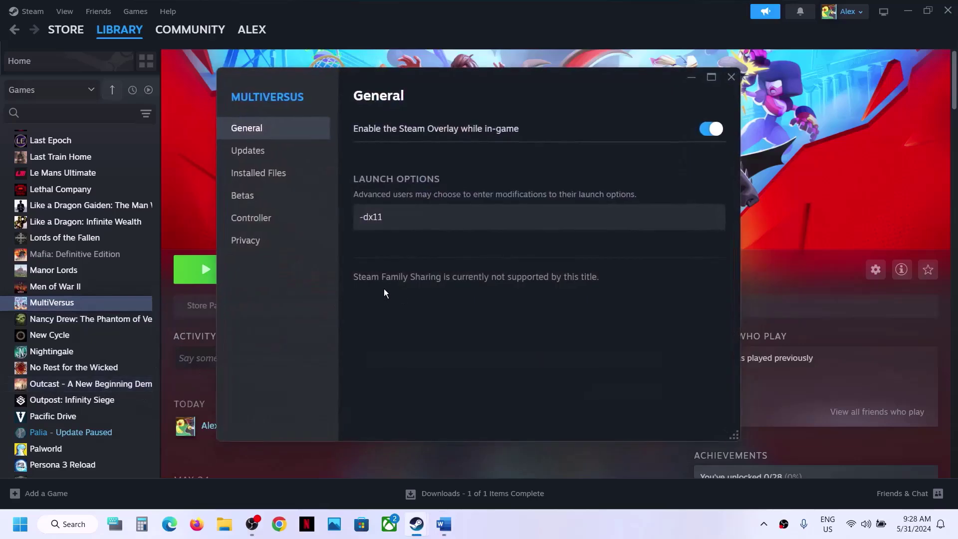
left_click_drag(392, 216, 330, 218)
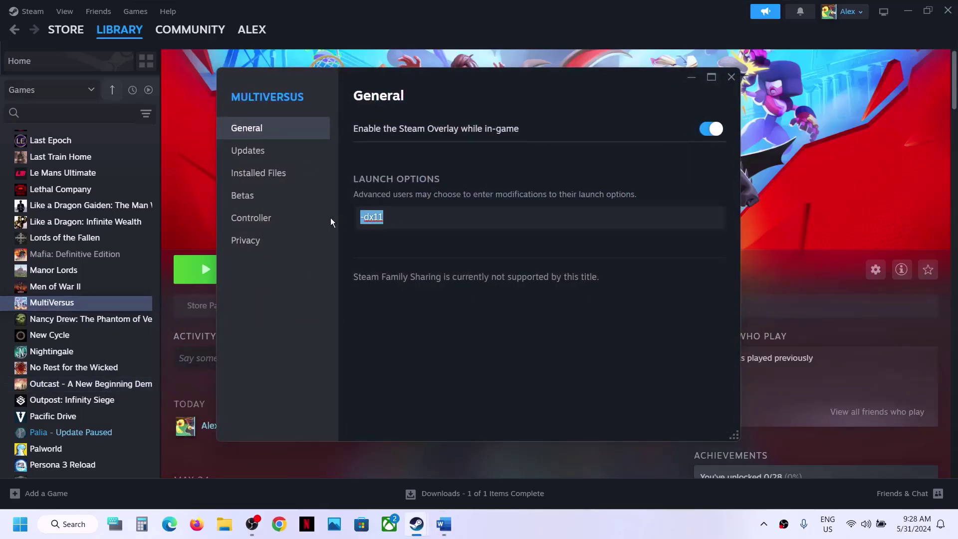
key("BackSpace")
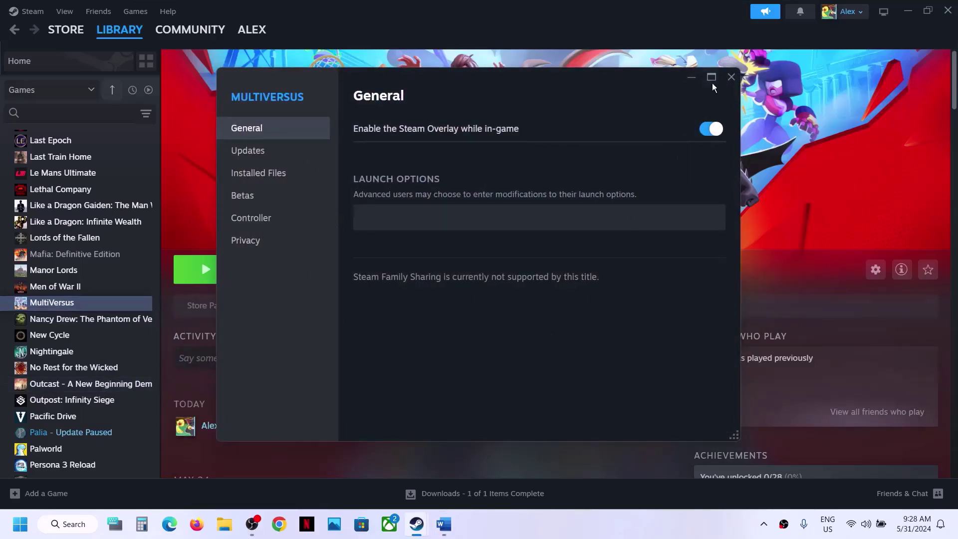
left_click(731, 76)
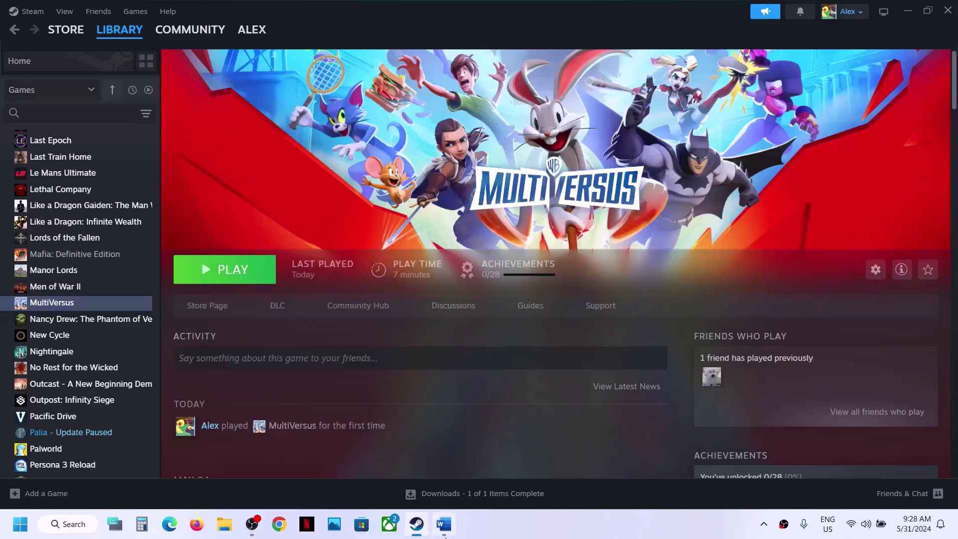
Switch to the Word guide and read Step 6 about updating Windows
left_click(445, 521)
scroll(316, 317, "down", 3)
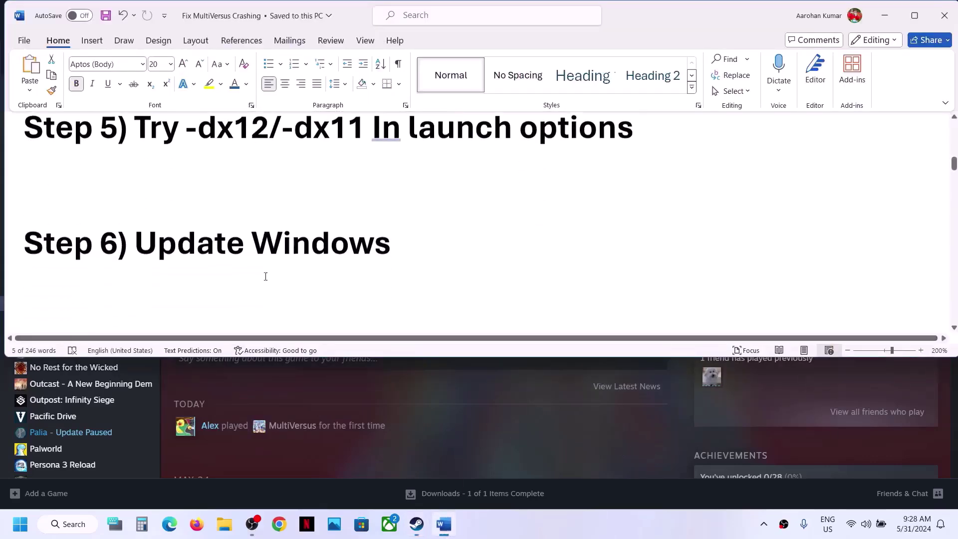
left_click_drag(178, 244, 341, 246)
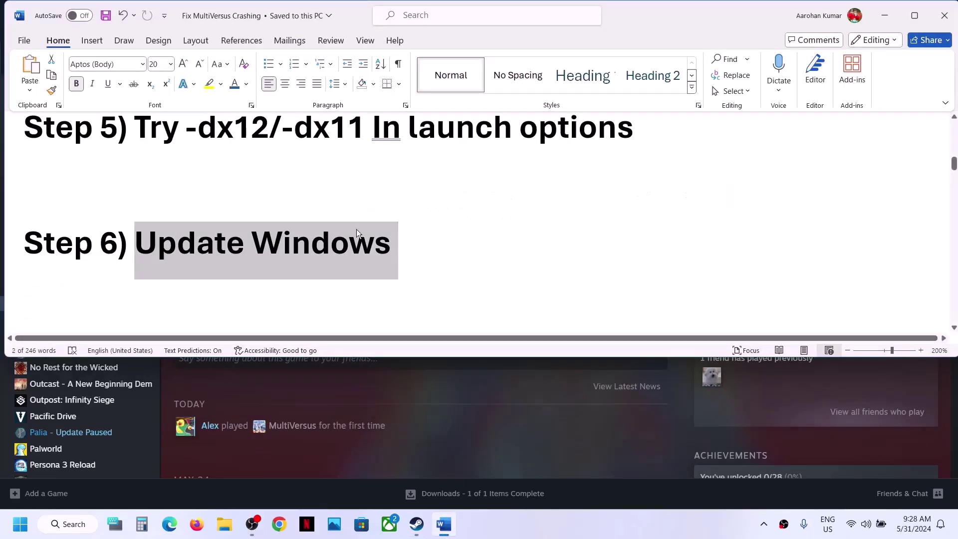
Start a check for updates in Windows Update and close the Settings window
key("super+i")
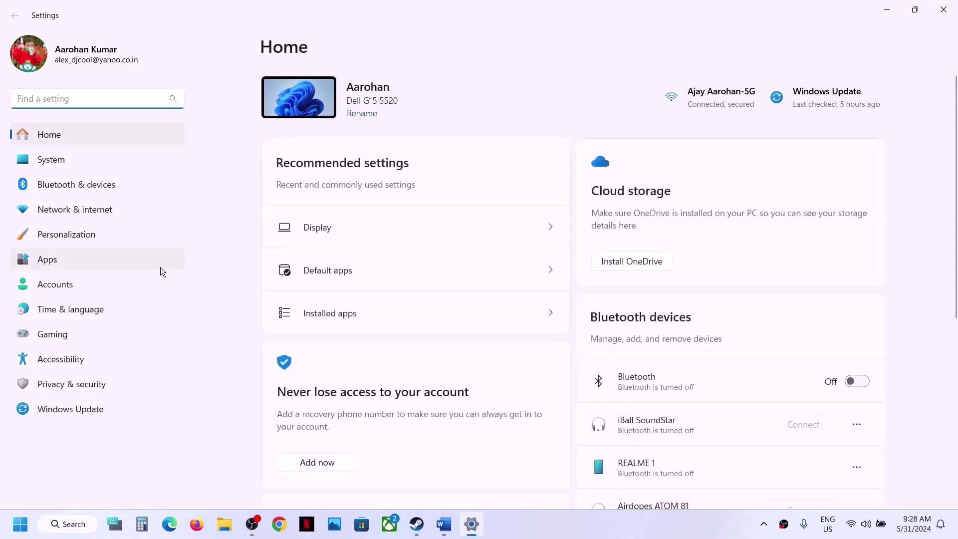
left_click(87, 416)
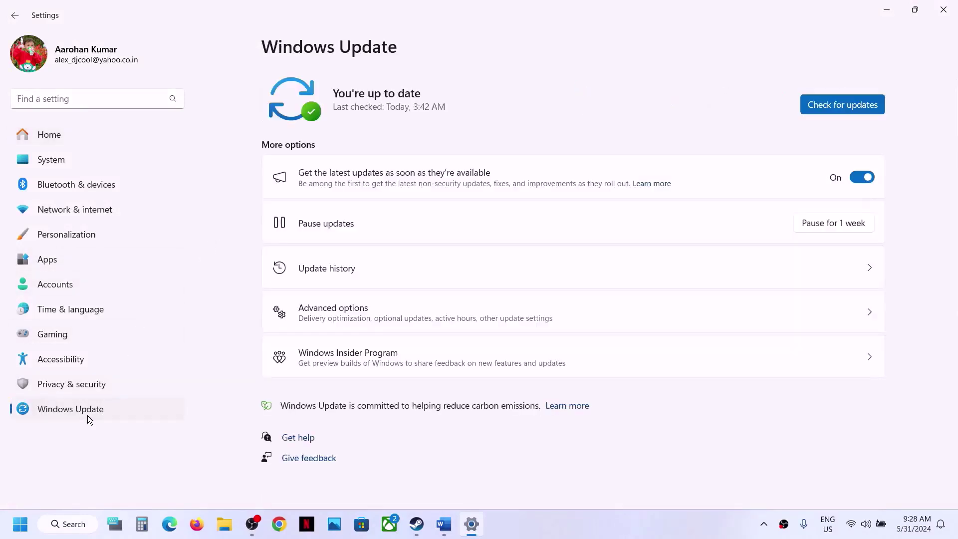
left_click(833, 105)
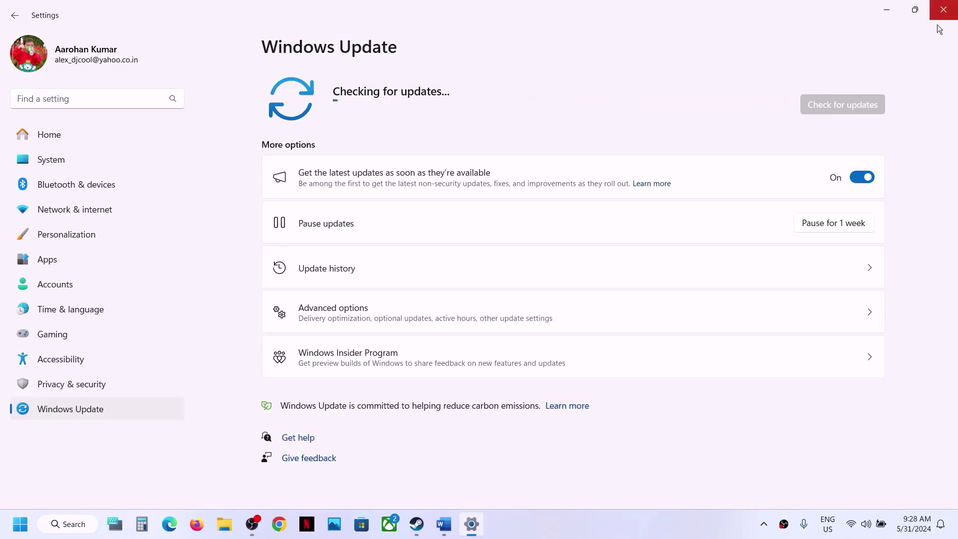
left_click(951, 19)
Examine Step 7 of the guide on a clean graphics driver installation, including its NVIDIA download link
left_click_drag(135, 251, 395, 259)
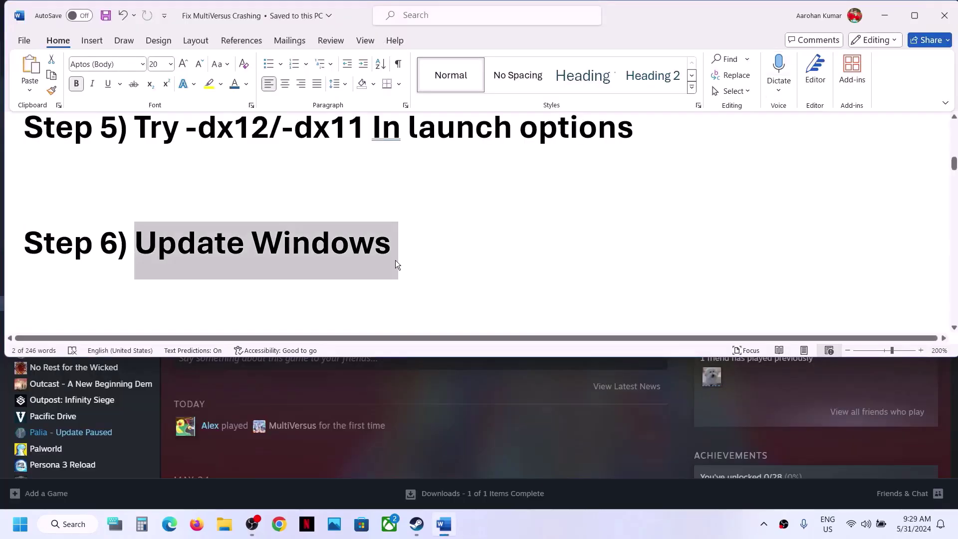
scroll(394, 260, "down", 2)
scroll(395, 259, "down", 2)
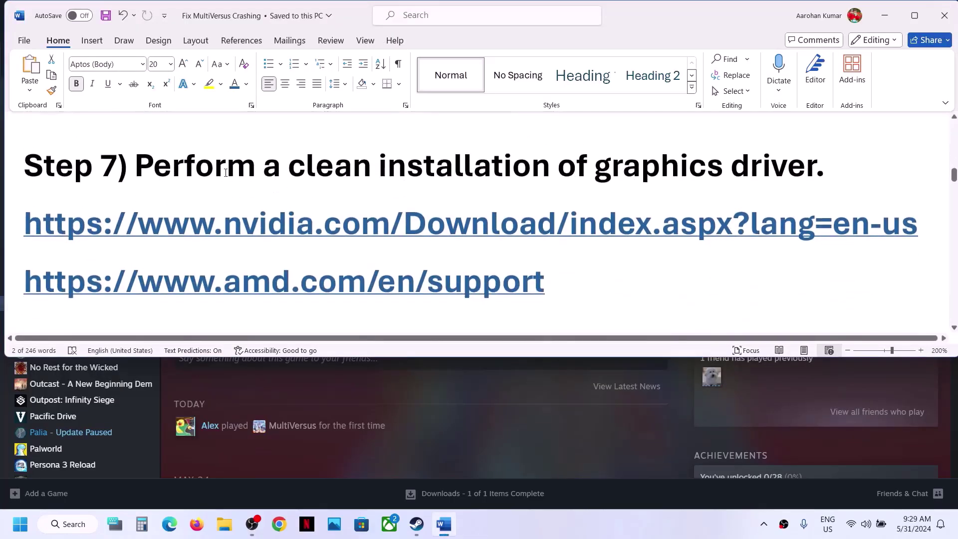
left_click_drag(206, 171, 726, 172)
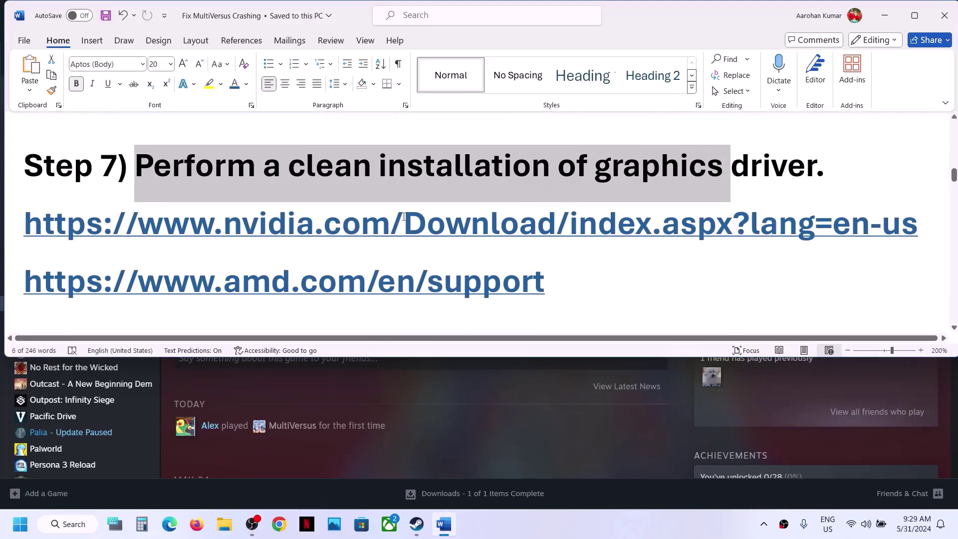
left_click_drag(397, 216, 634, 224)
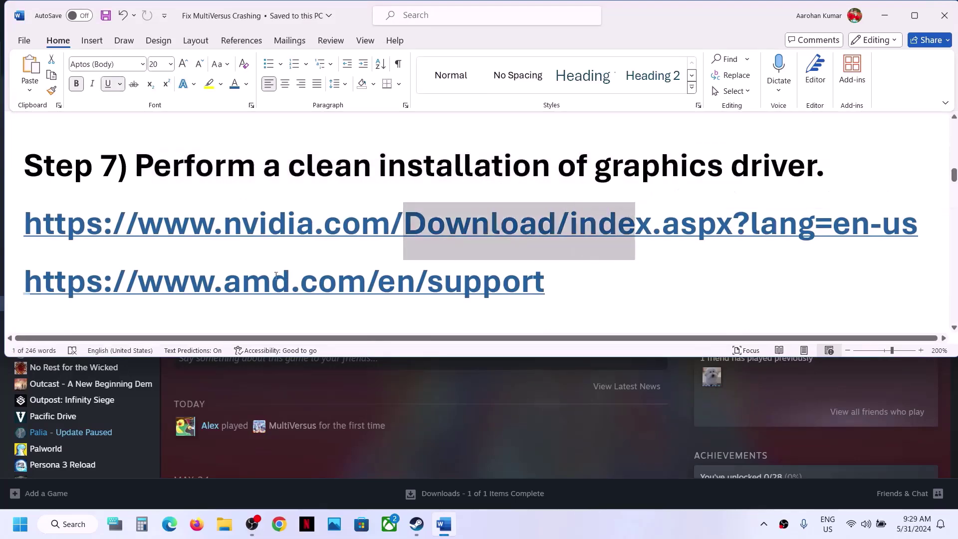
Review the guide's AMD link, and select GeForce, RTX 30 Series (Notebooks), RTX 3050 Laptop GPU and Windows 11 on NVIDIA's driver page in Chrome
left_click_drag(260, 279, 480, 280)
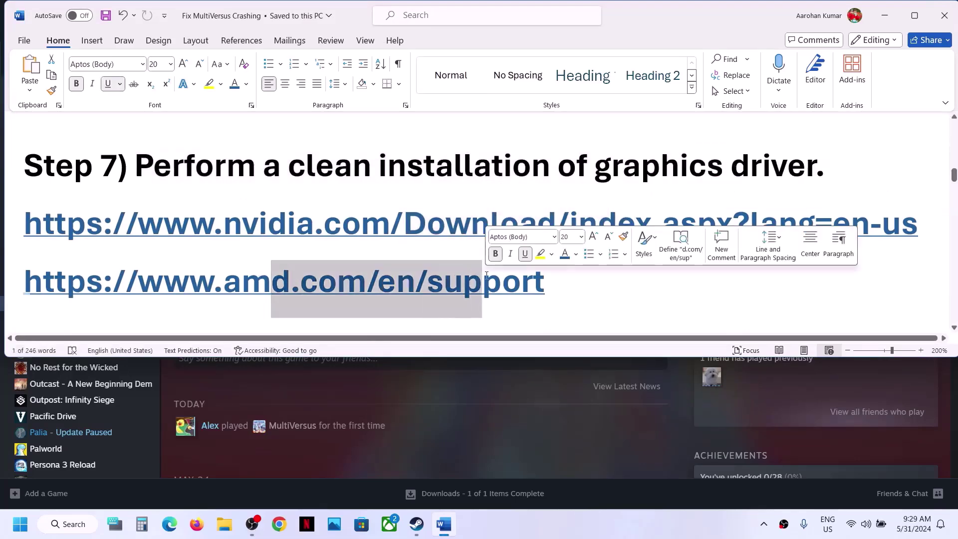
left_click(546, 394)
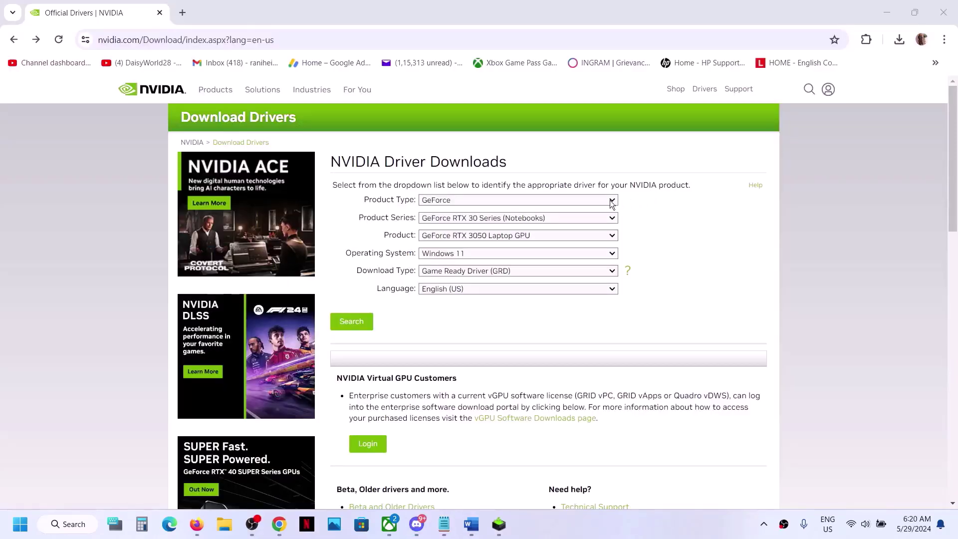
left_click(611, 202)
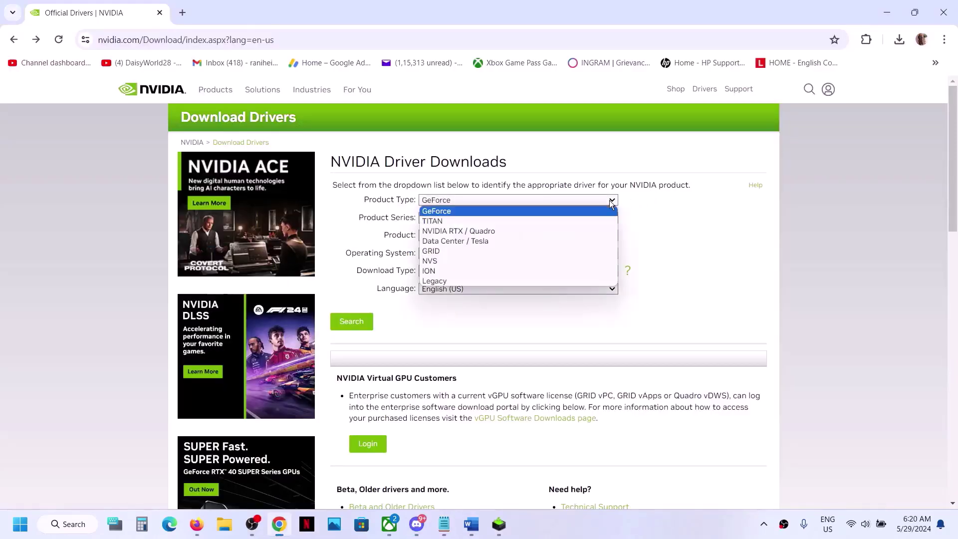
left_click(544, 212)
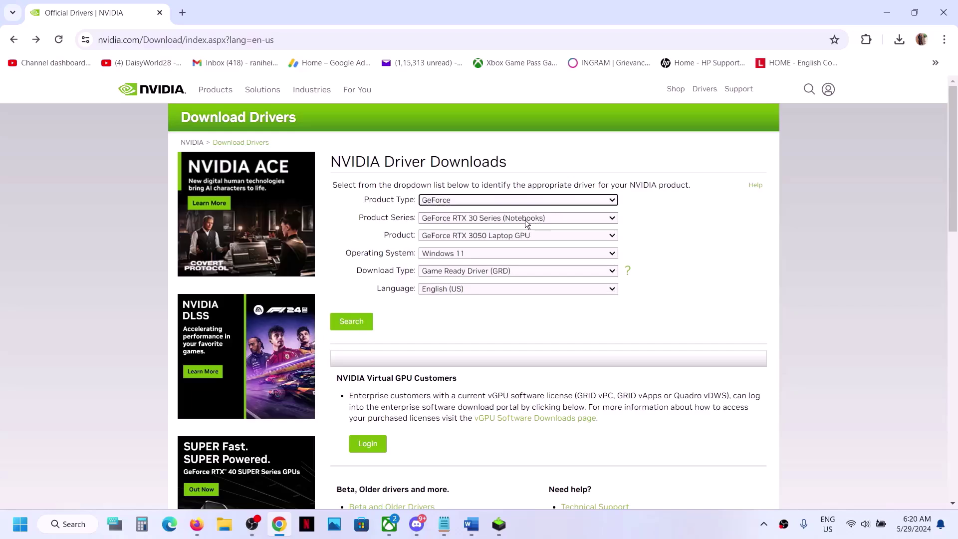
left_click(477, 220)
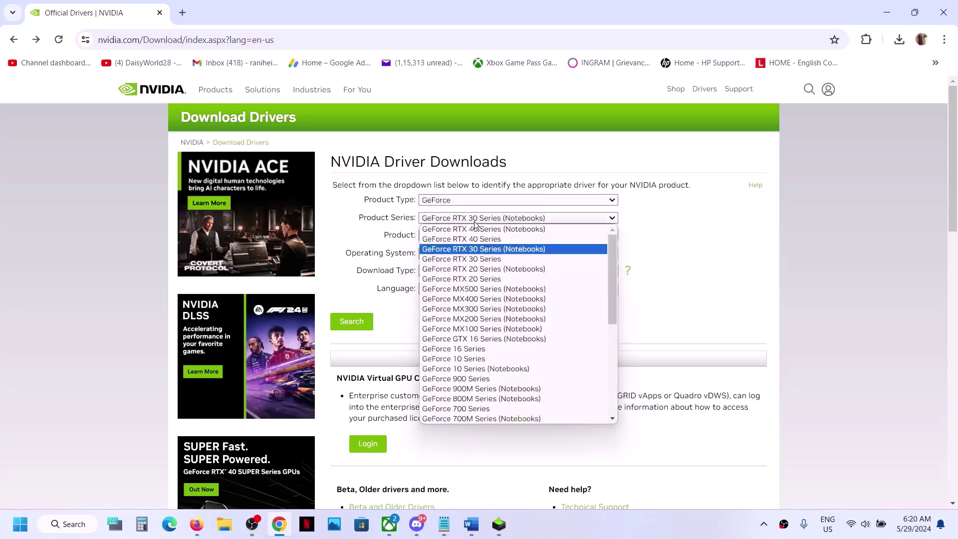
left_click(527, 250)
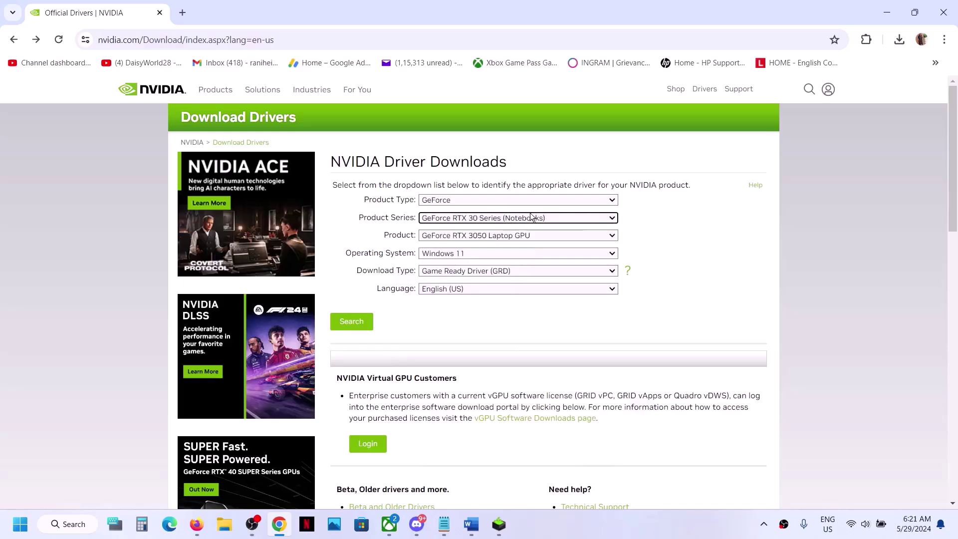
left_click(507, 238)
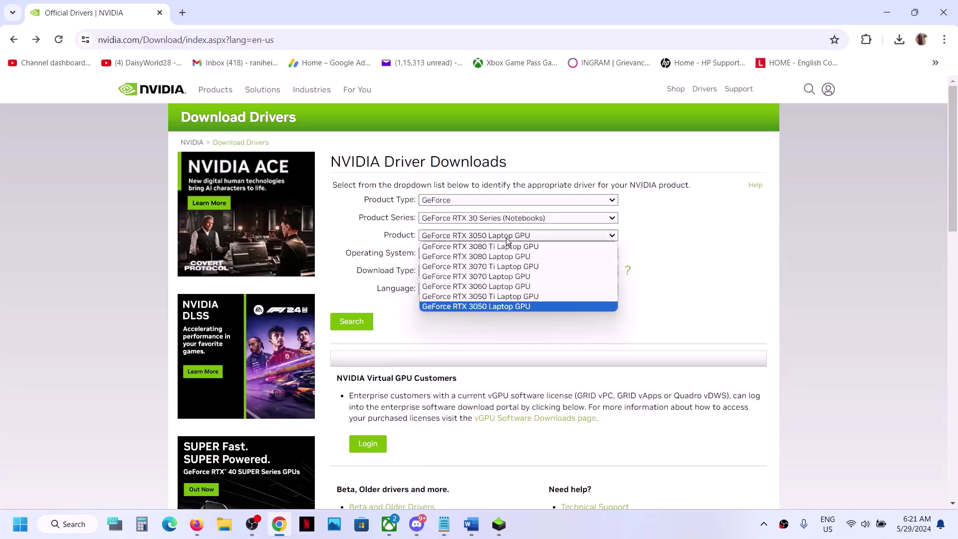
left_click(502, 306)
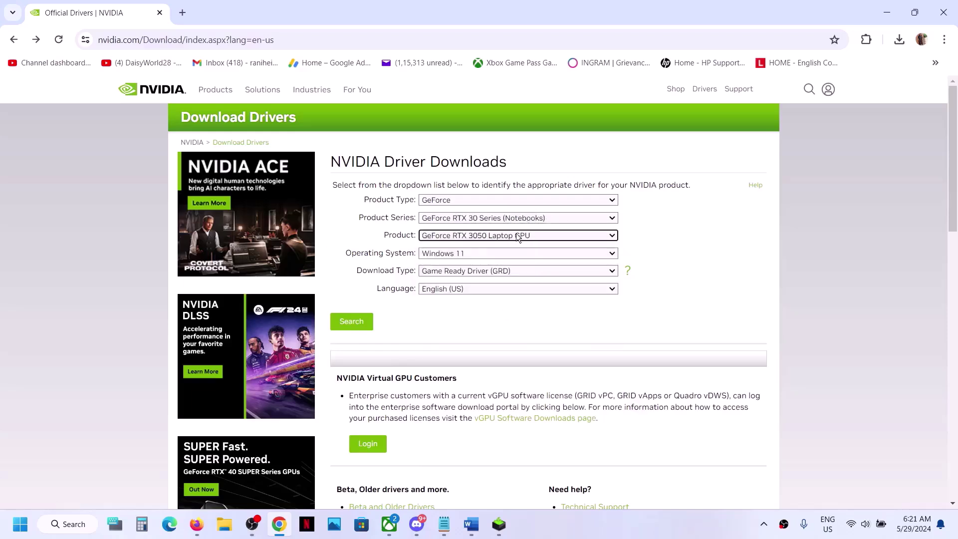
left_click(475, 254)
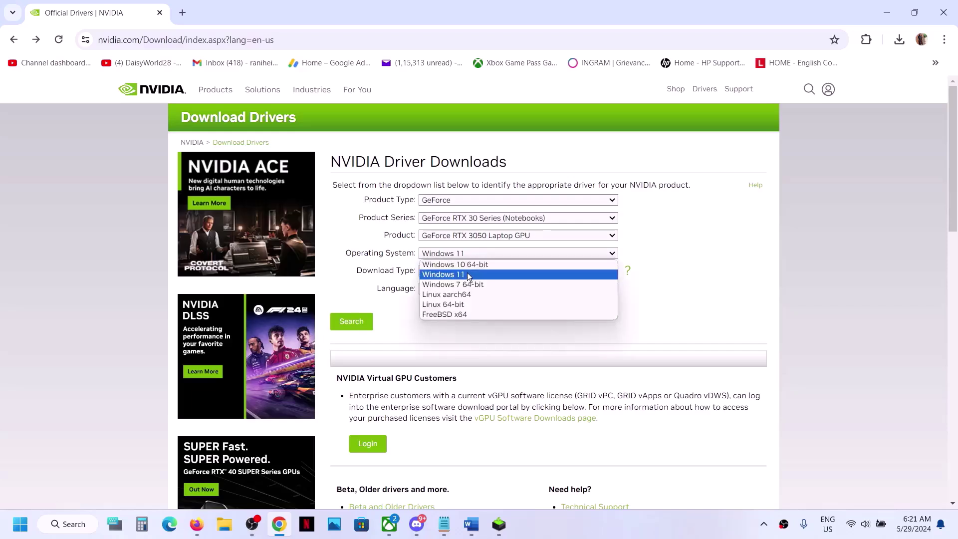
left_click(389, 277)
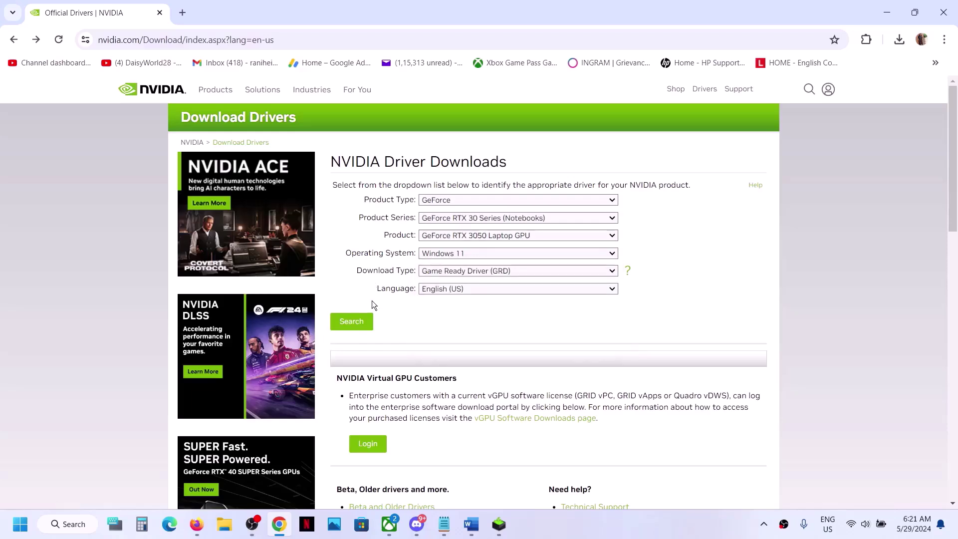
Search for the matching driver, start downloading GeForce Game Ready Driver 555.85 and show the recent downloads
left_click(357, 327)
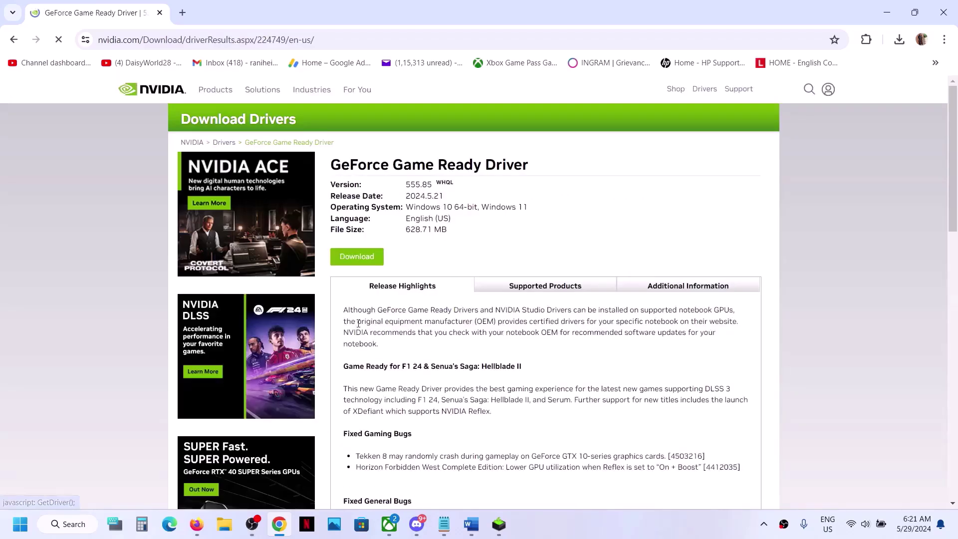
left_click(357, 257)
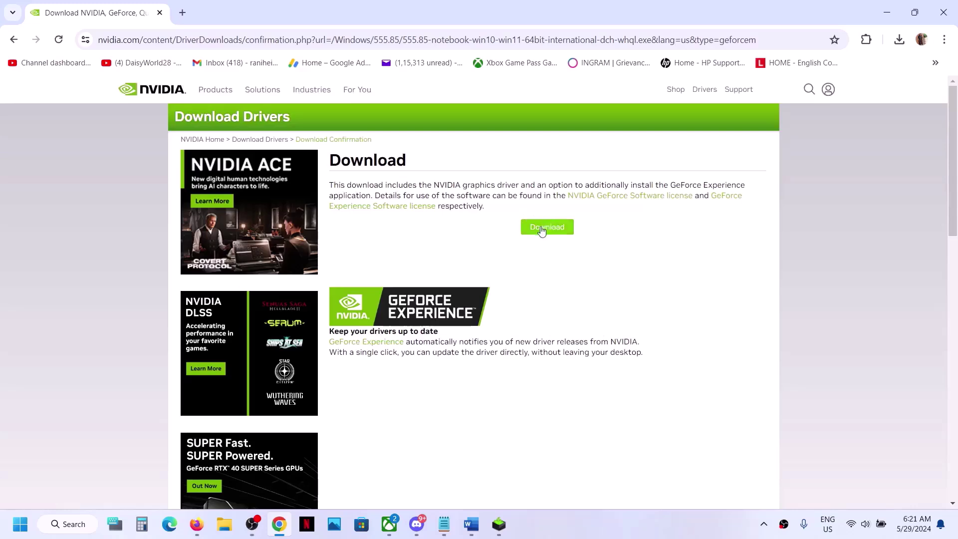
left_click(542, 229)
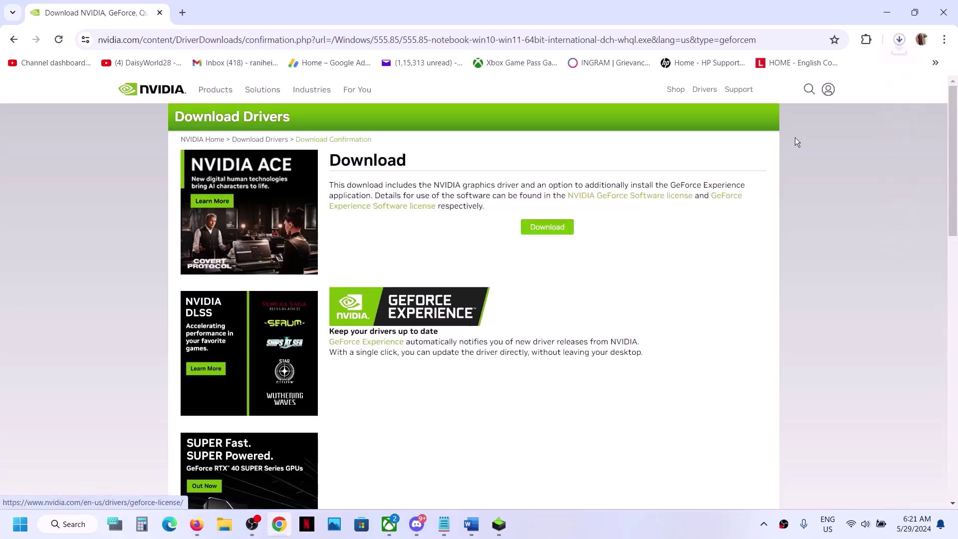
left_click(898, 40)
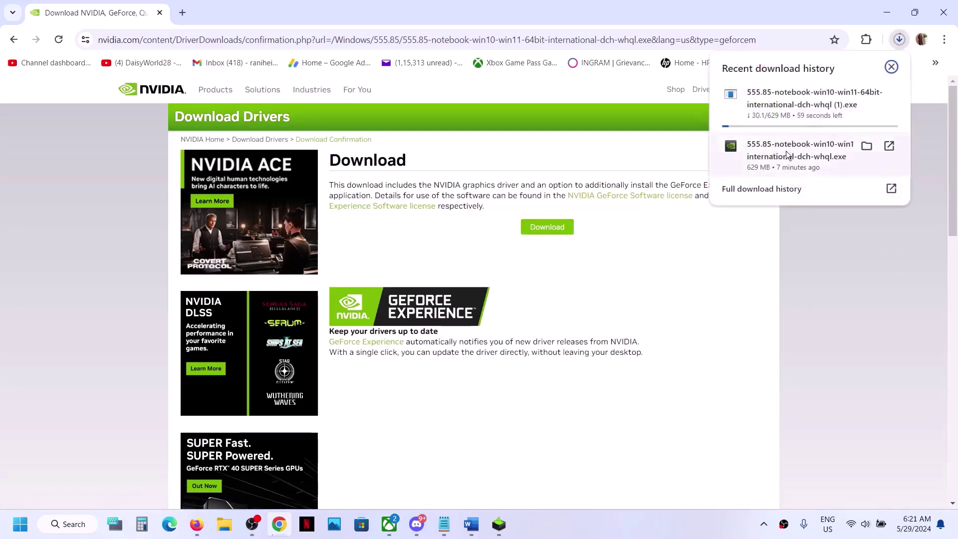
Switch to the NVIDIA Installer, accept the licence with GeForce Experience included, and start a Custom (Advanced) install with a clean installation
left_click(499, 524)
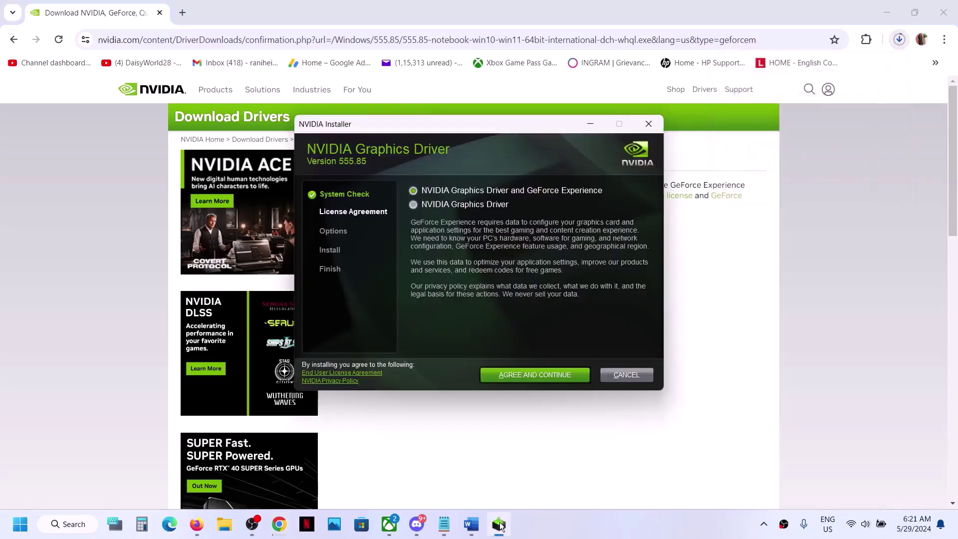
left_click(533, 376)
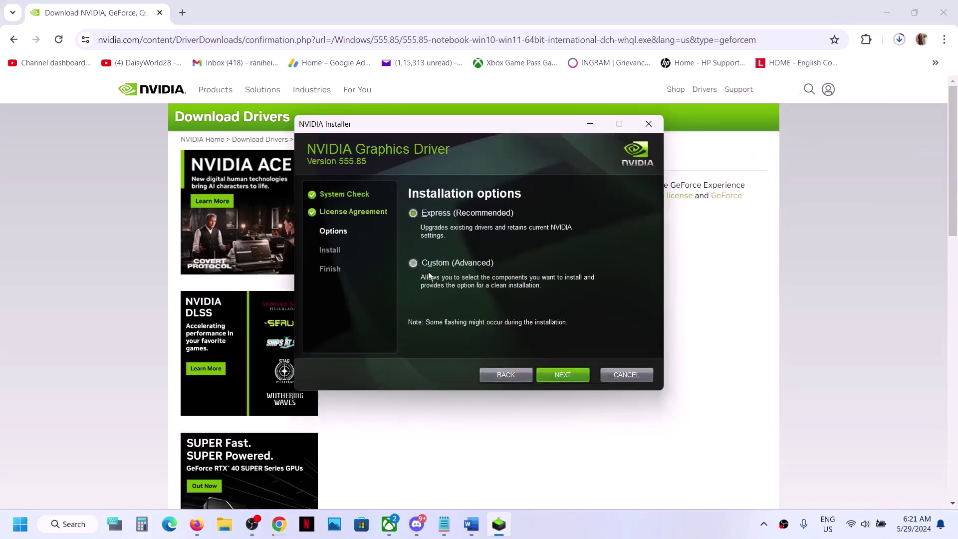
left_click(427, 265)
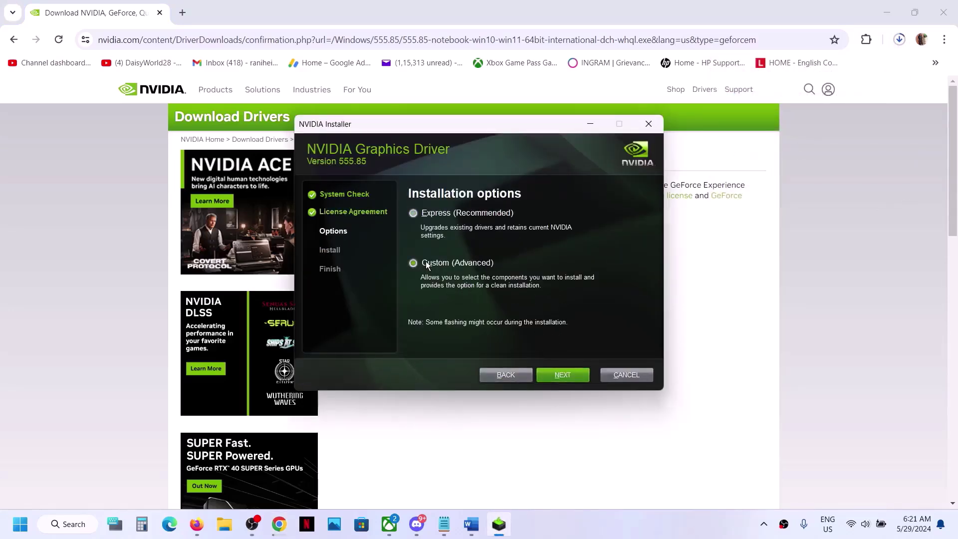
left_click(549, 373)
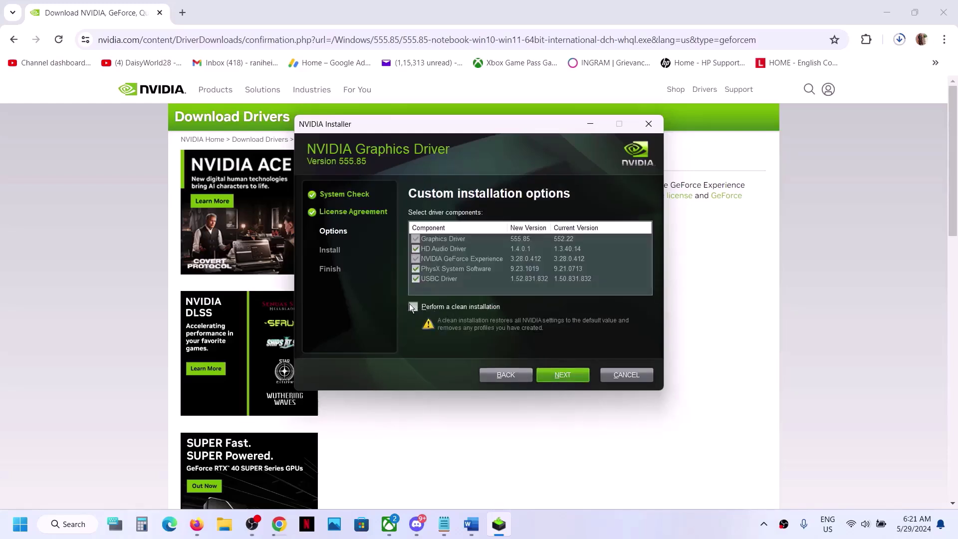
left_click(410, 306)
left_click(561, 376)
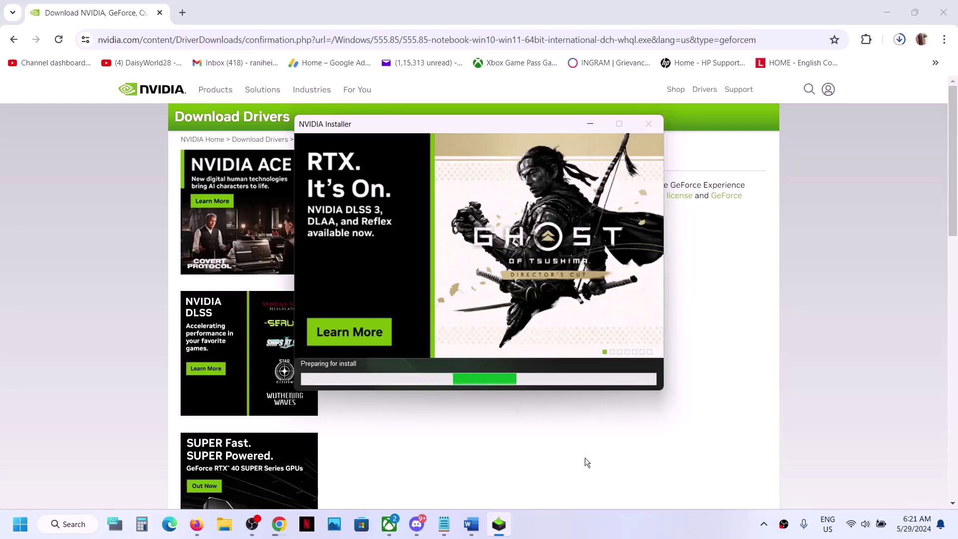
Return to the Word guide and read Step 8 about running the game on the dedicated graphics card
left_click(586, 521)
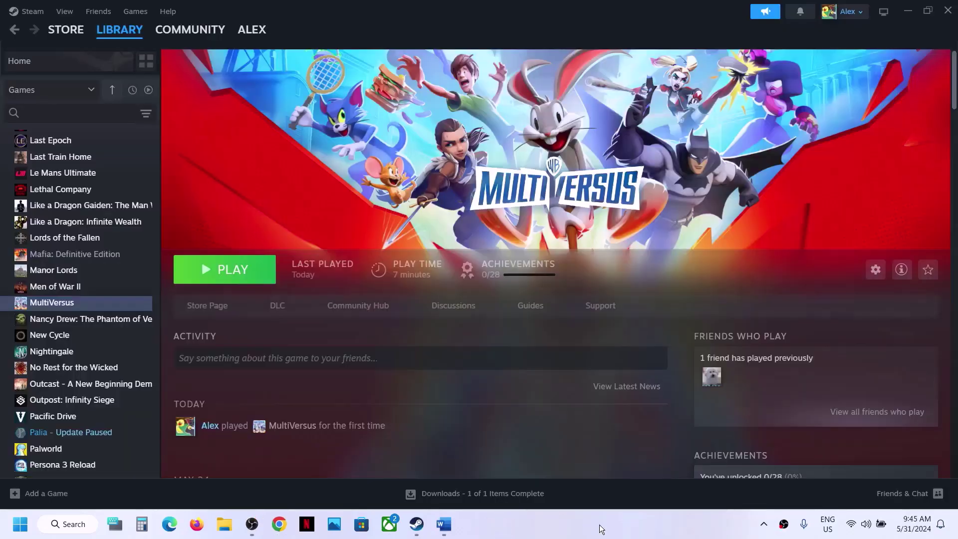
left_click(443, 523)
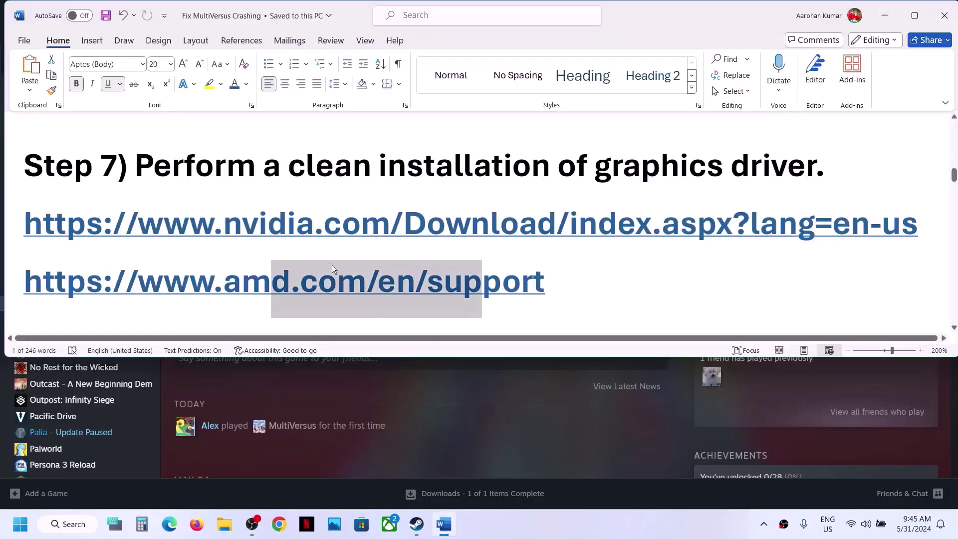
scroll(331, 264, "down", 4)
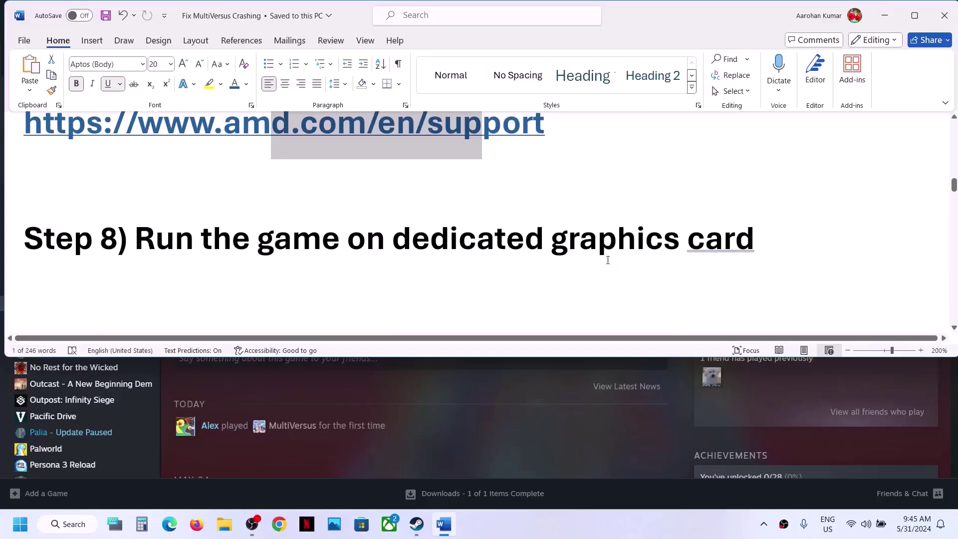
Copy the word "graphics" from Step 8 and use it in Windows search to open Graphics settings
double_click(598, 244)
key("ctrl+c")
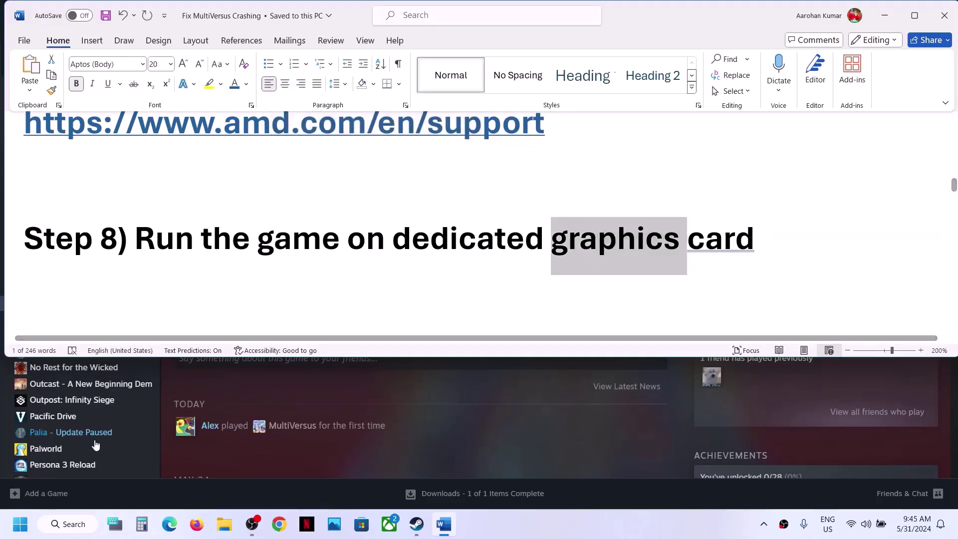
left_click(28, 527)
key("ctrl+v")
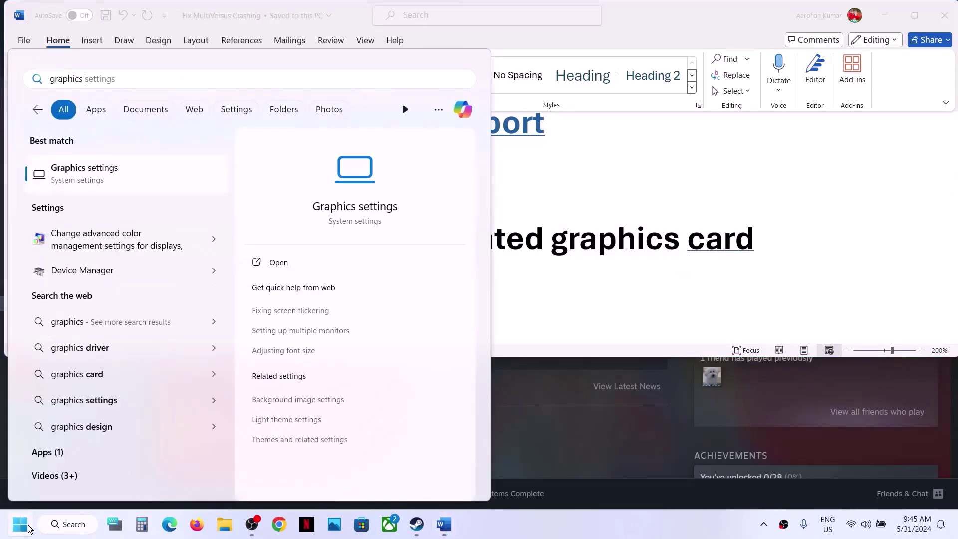
left_click(92, 182)
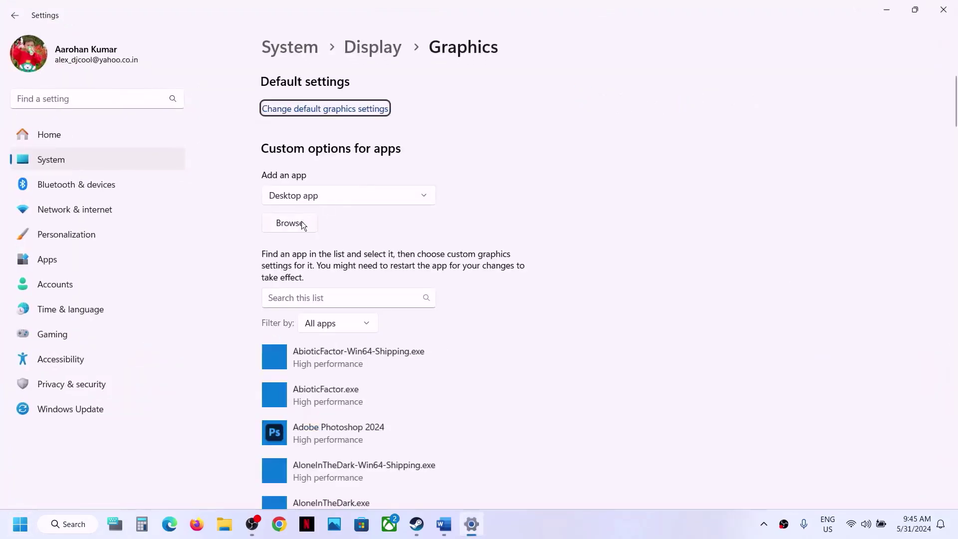
Browse for a desktop app to add to the custom graphics options, opening the Steam folder in Program Files (x86) on drive C
left_click(302, 220)
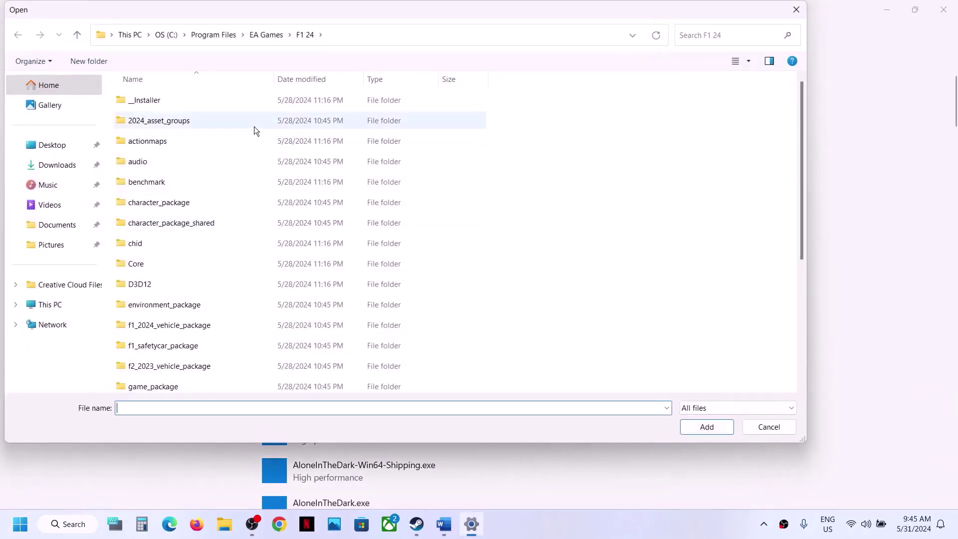
left_click(66, 311)
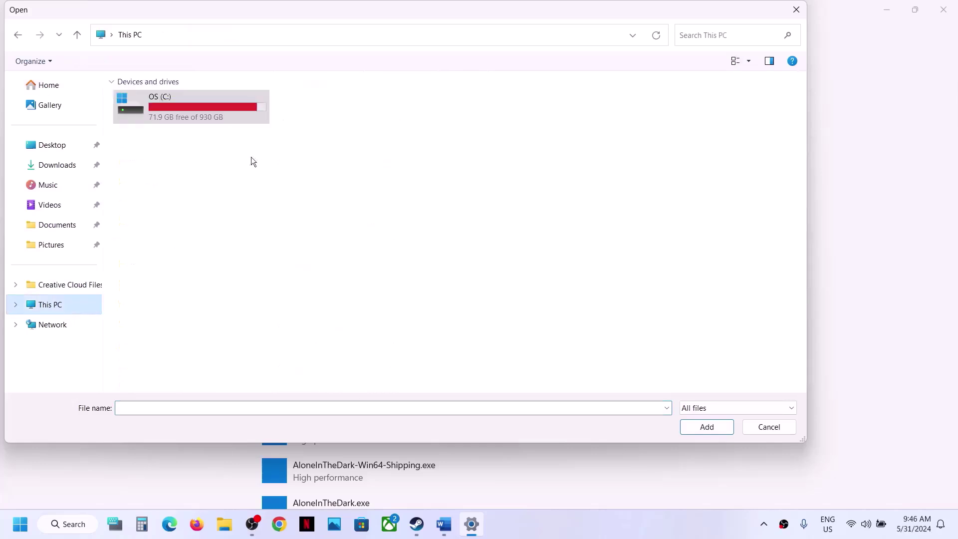
double_click(204, 109)
scroll(208, 199, "down", 5)
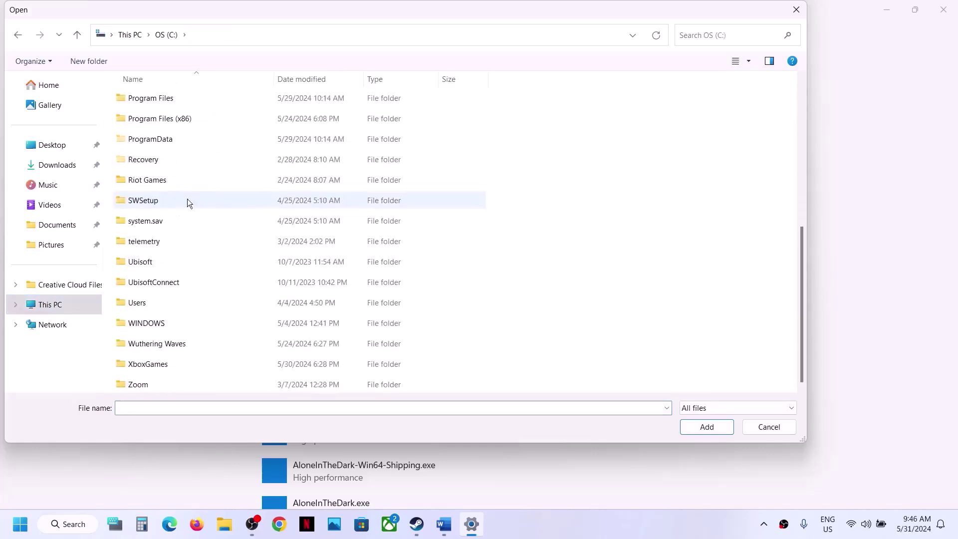
double_click(171, 121)
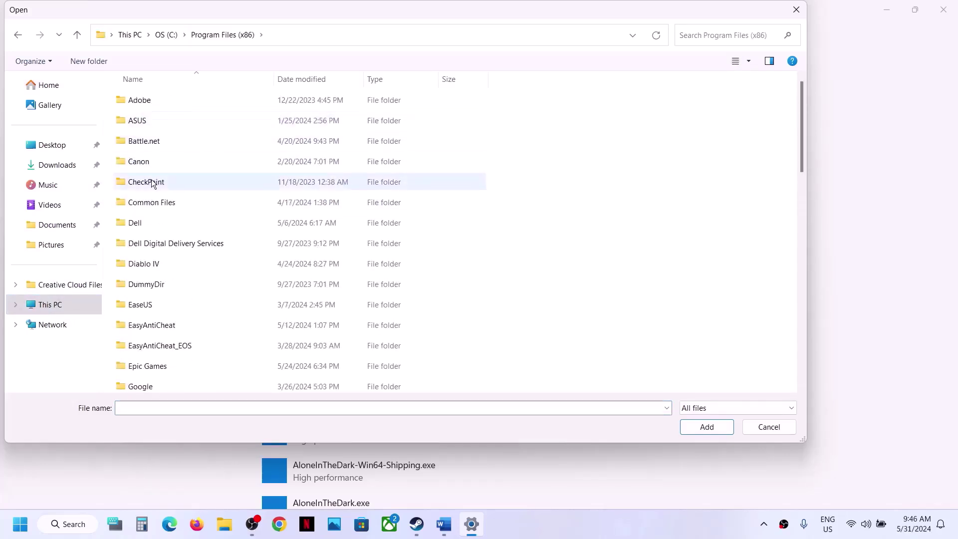
key("s")
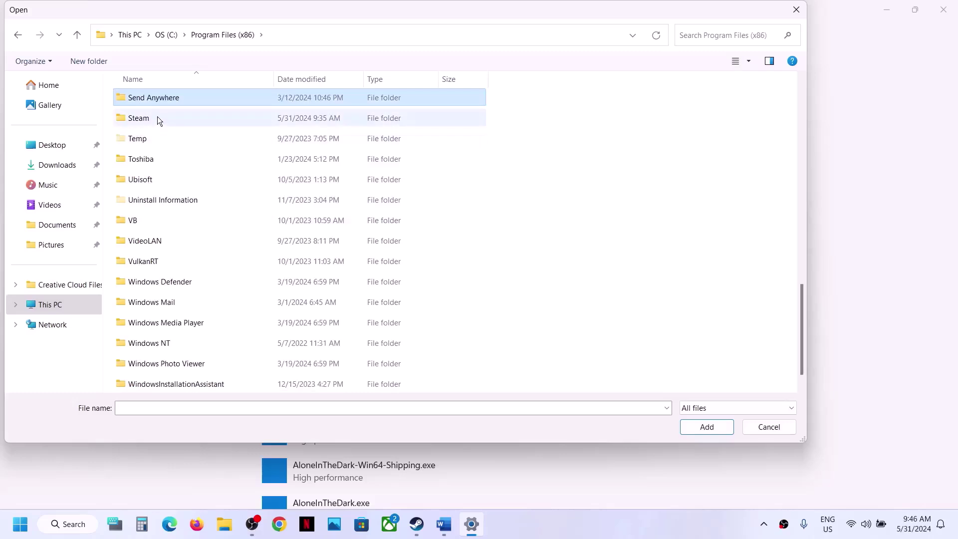
double_click(157, 117)
Open the MultiVersus folder under steamapps\common and submit the MultiVersus application for custom graphics options
left_click(144, 165)
key("s")
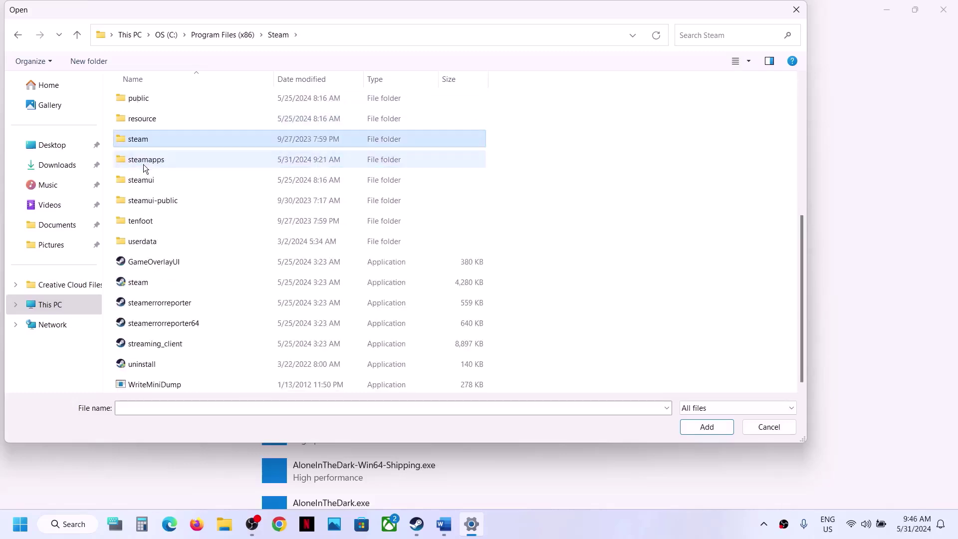
double_click(162, 159)
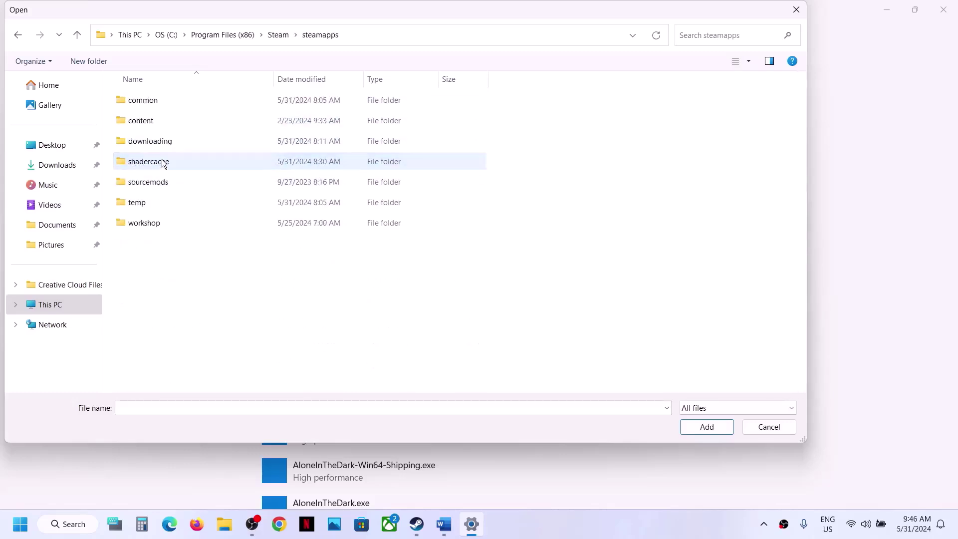
double_click(154, 100)
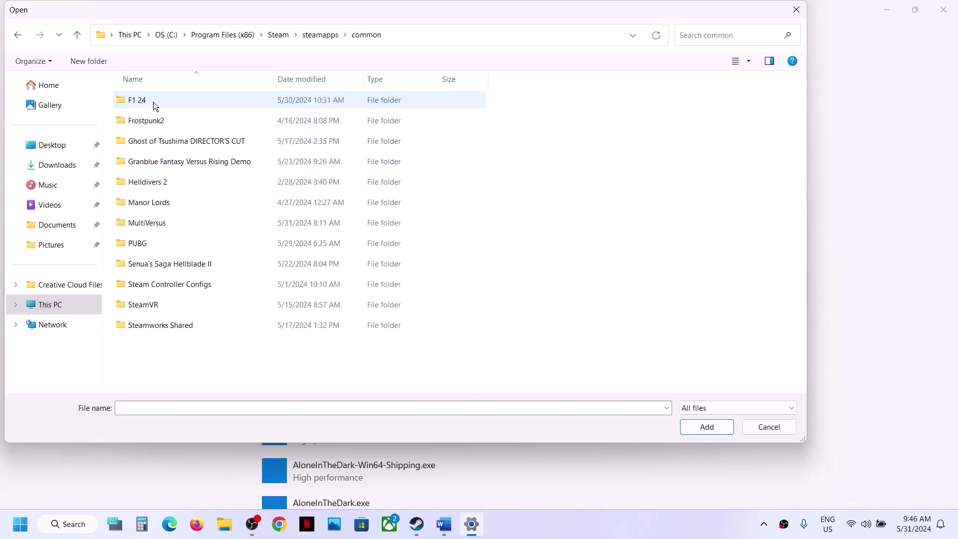
double_click(145, 218)
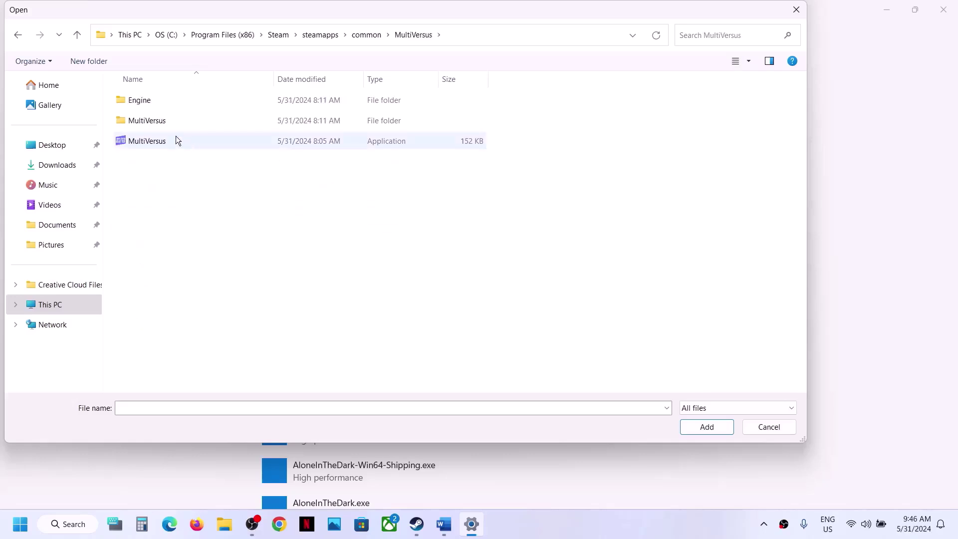
left_click(175, 140)
left_click(696, 427)
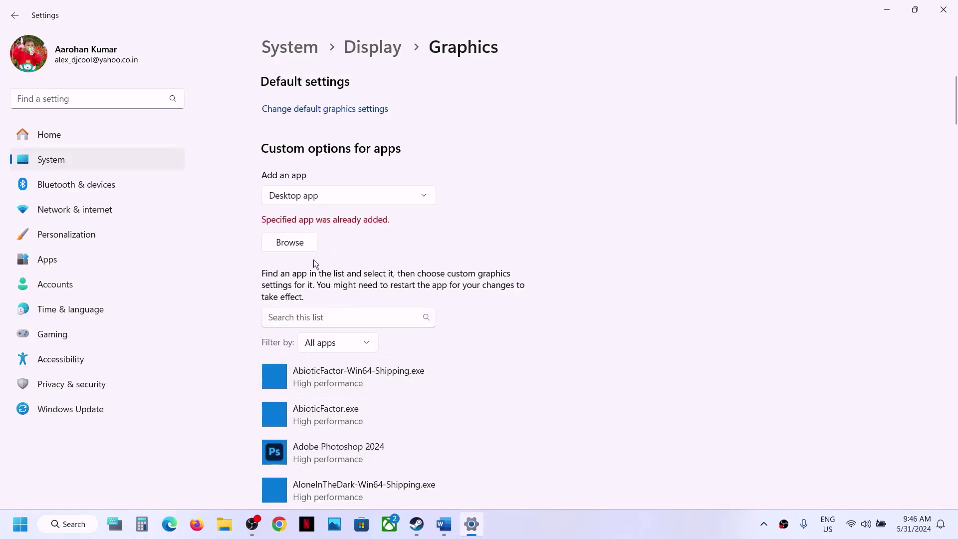
Browse to MultiVersus\Binaries\Win64 in the game folder and submit MultiVersus-Win64-Shipping for custom graphics options
left_click(299, 250)
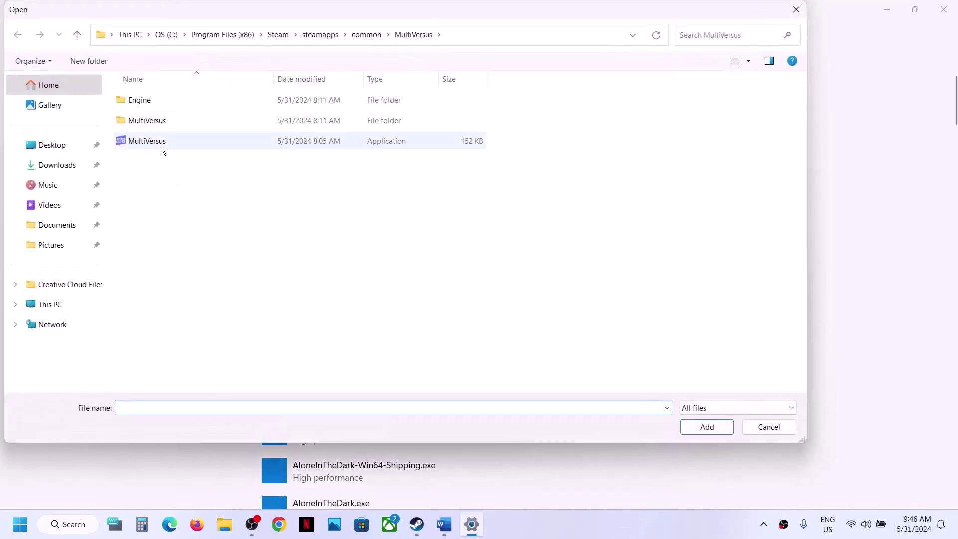
double_click(145, 119)
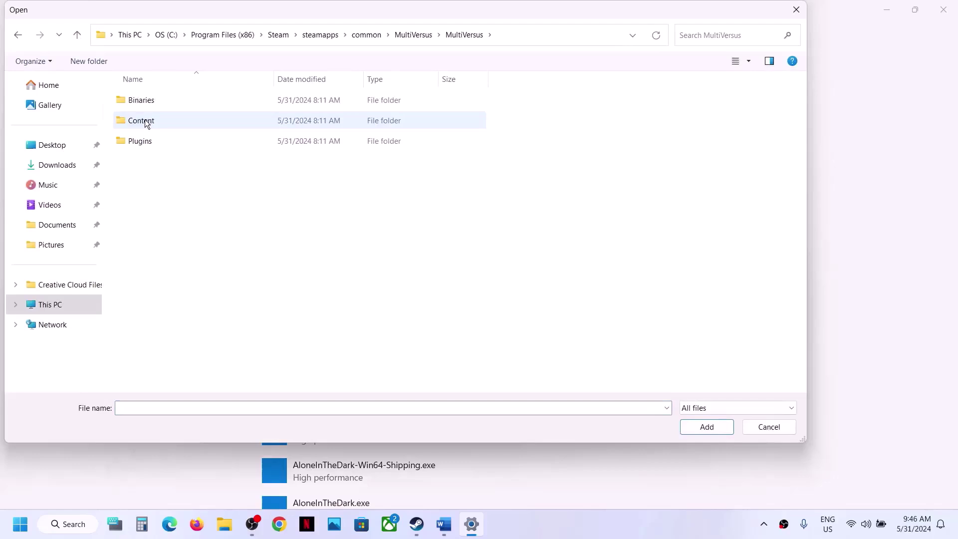
double_click(184, 99)
double_click(163, 98)
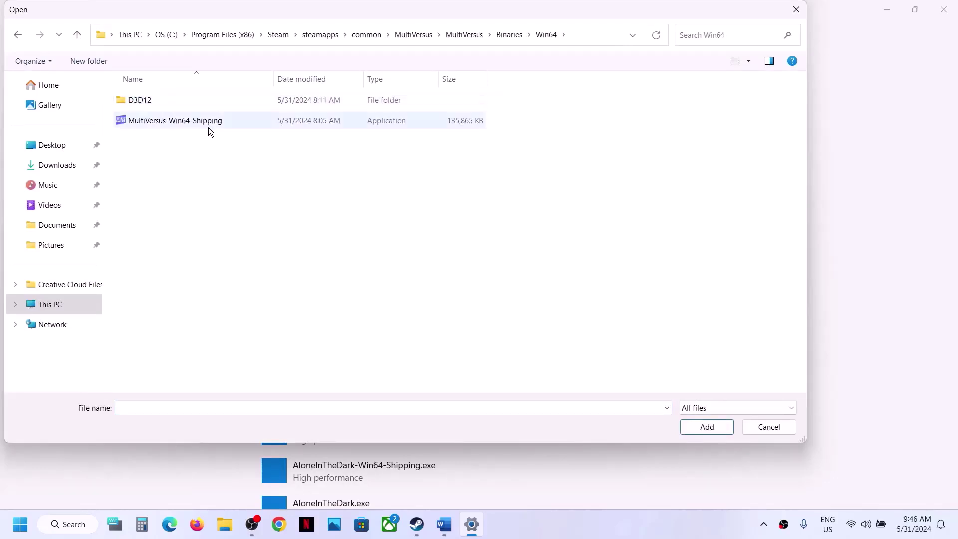
left_click(202, 124)
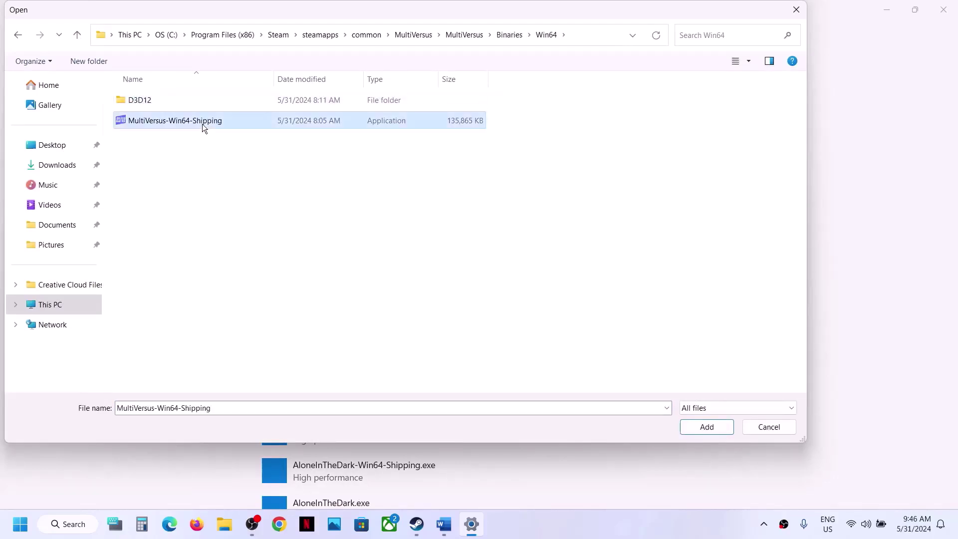
left_click(717, 426)
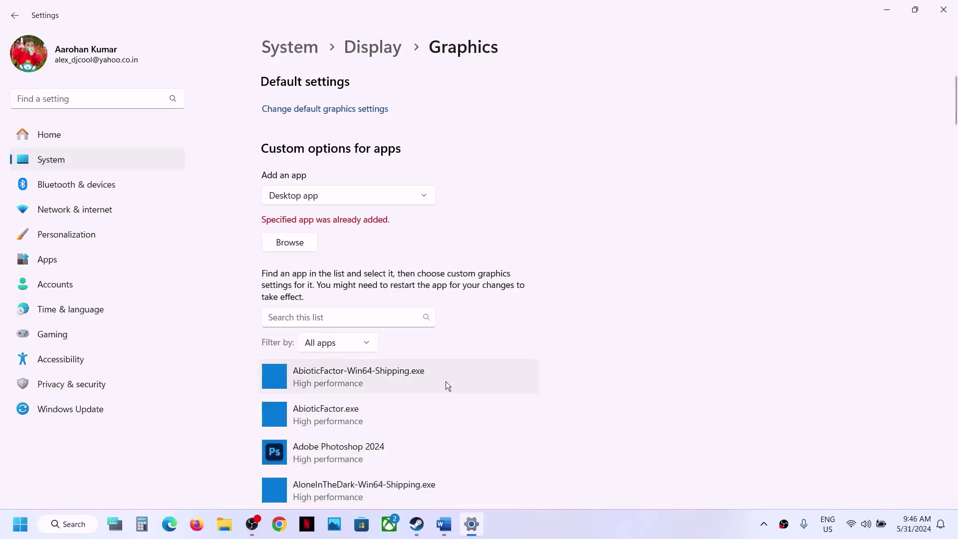
Set the graphics preference of the MultiVersus entry in the app list to High performance, save it and close Settings
scroll(448, 386, "down", 1)
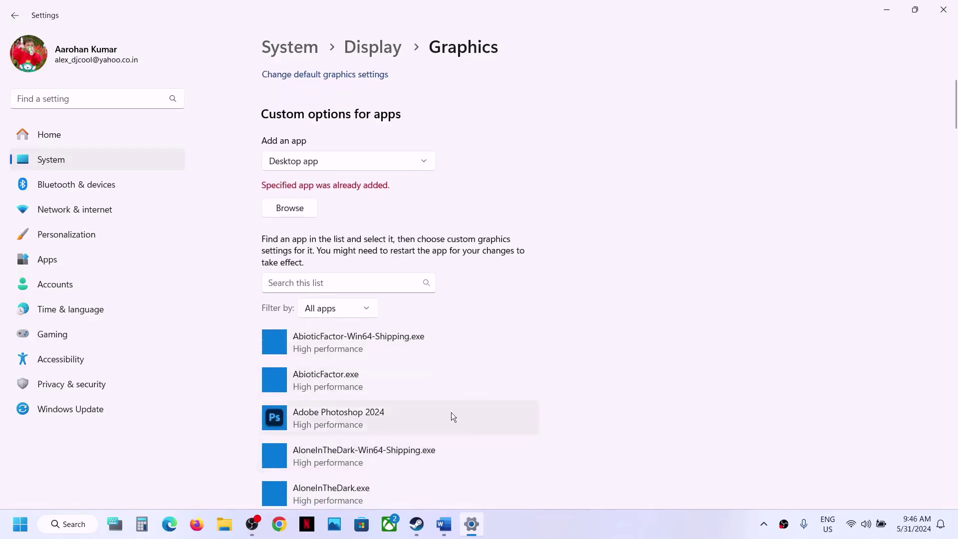
scroll(372, 405, "down", 15)
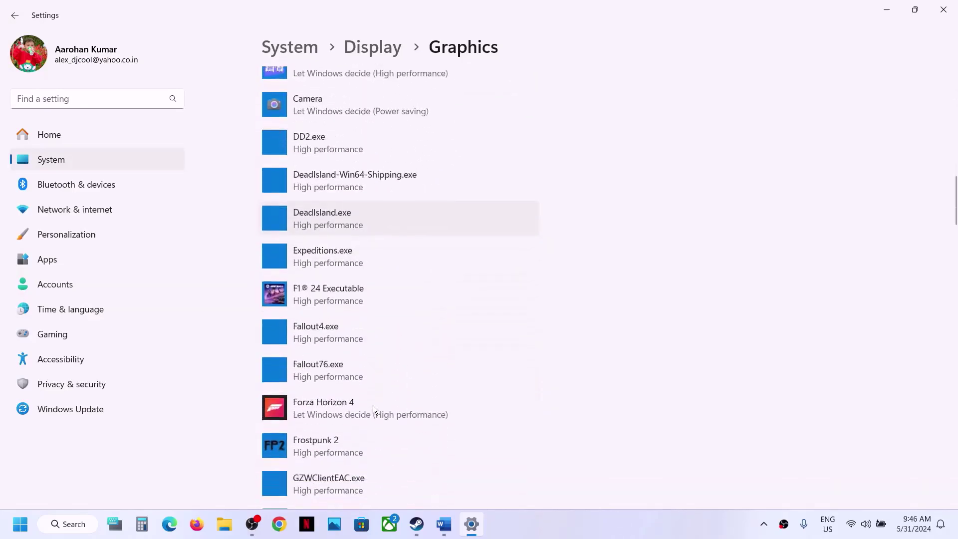
scroll(374, 408, "down", 10)
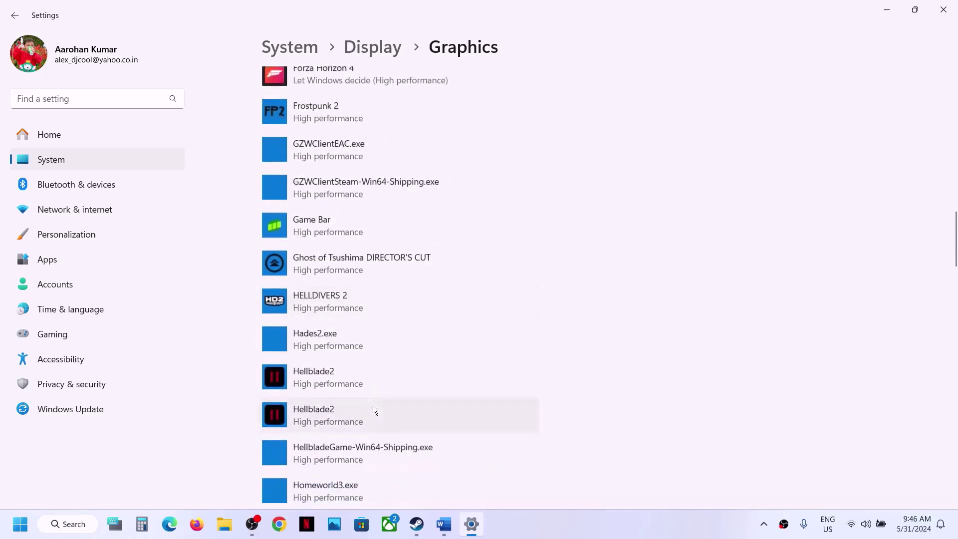
scroll(372, 405, "down", 8)
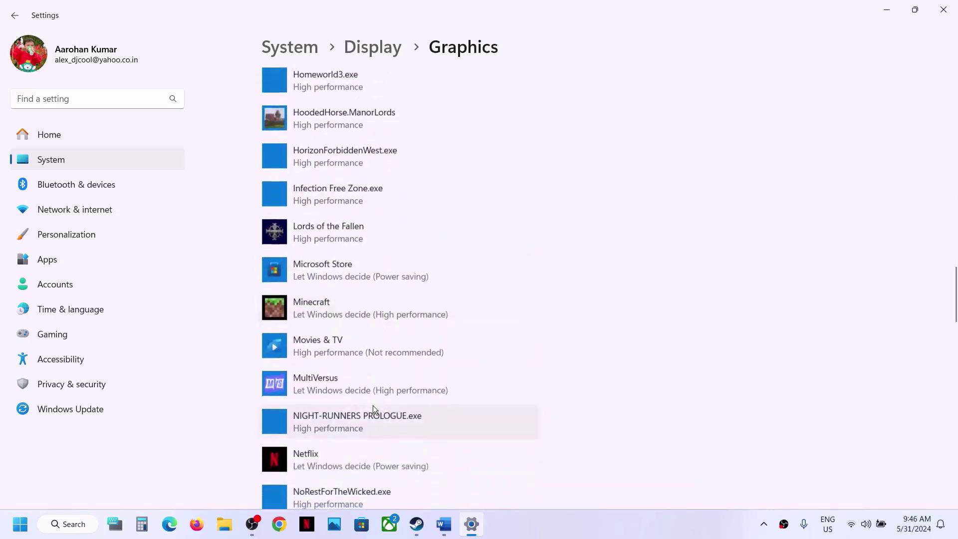
left_click(318, 334)
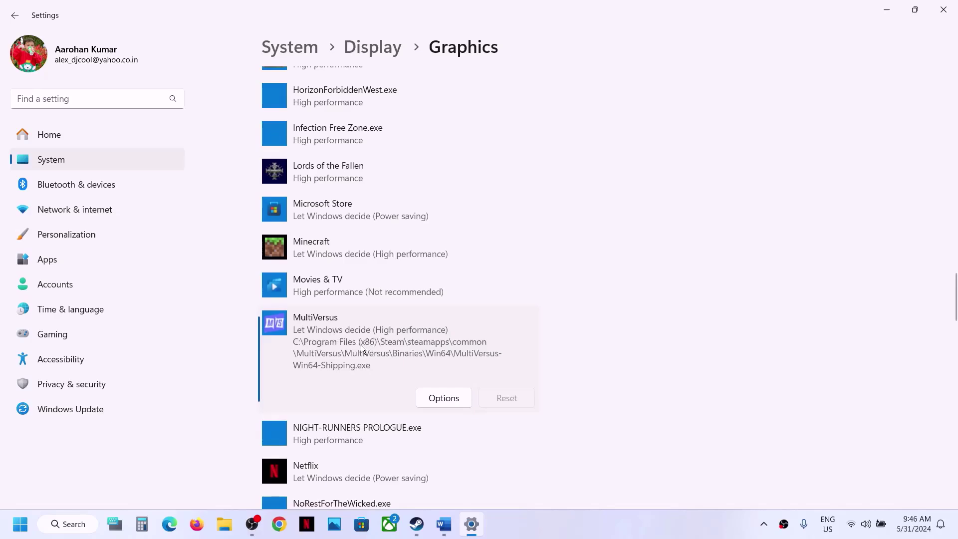
left_click(444, 398)
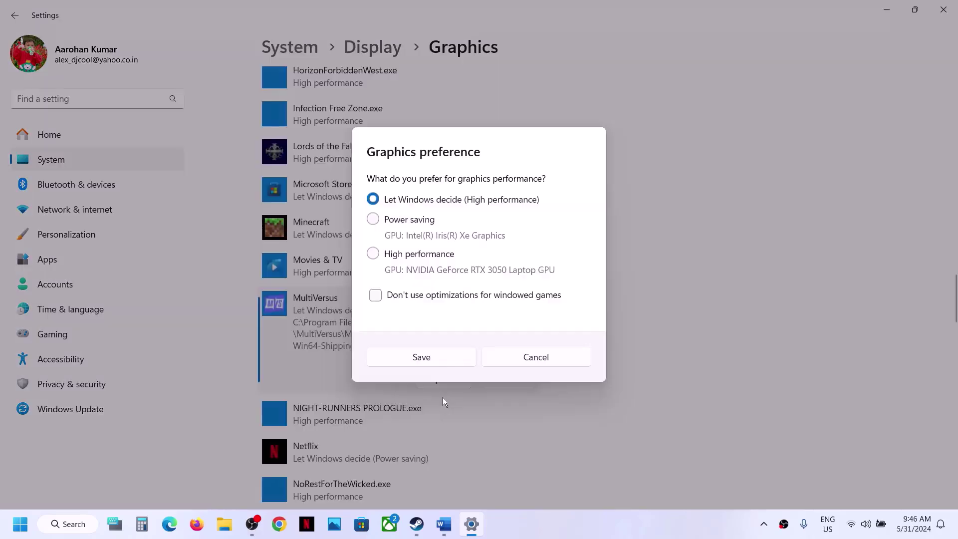
left_click(420, 255)
left_click(434, 357)
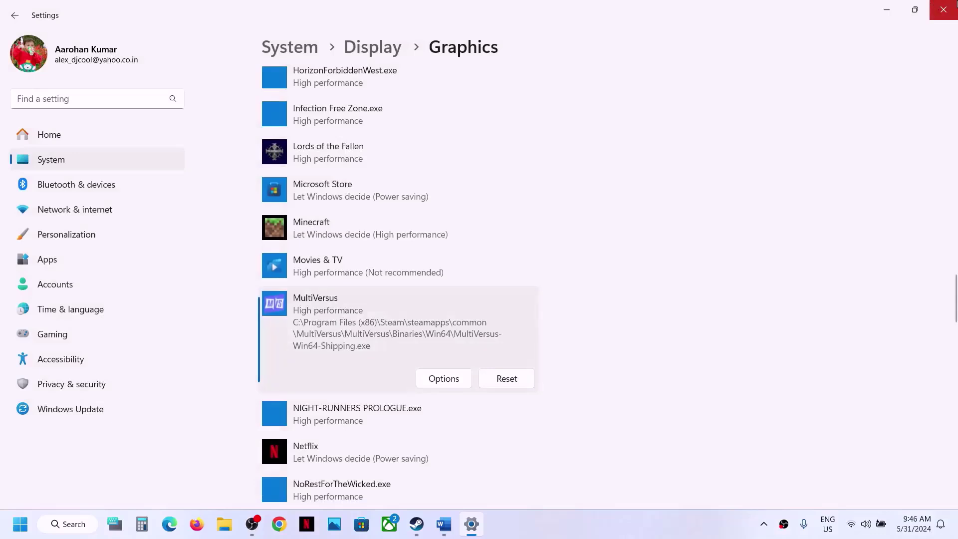
left_click(943, 9)
Read Step 9 of the Word guide about updating the BIOS and check the laptop's battery charge
scroll(454, 282, "down", 3)
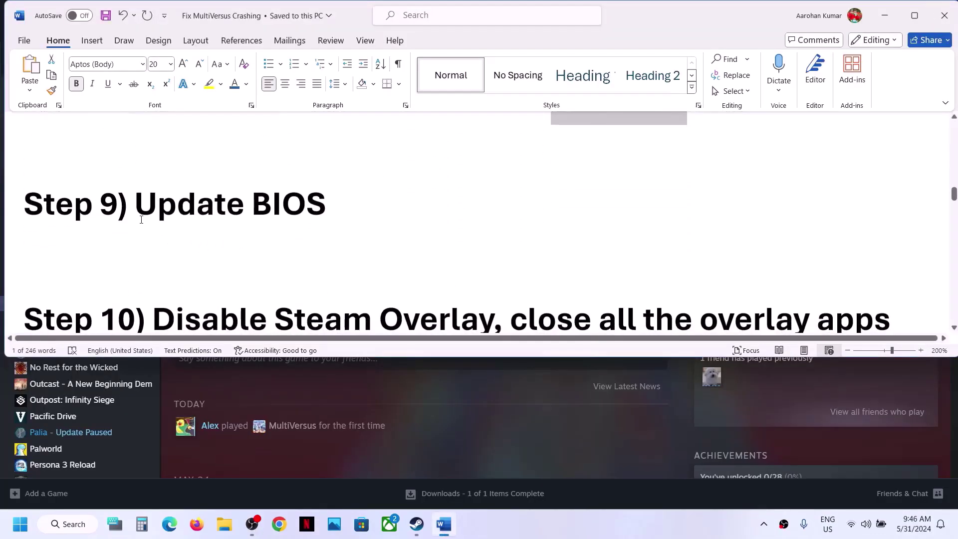
left_click_drag(141, 220, 357, 223)
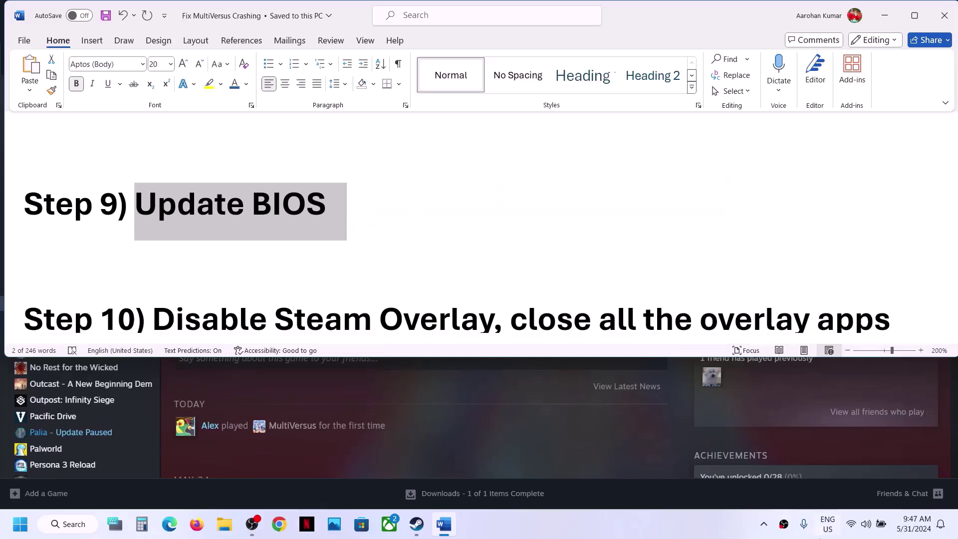
left_click(880, 533)
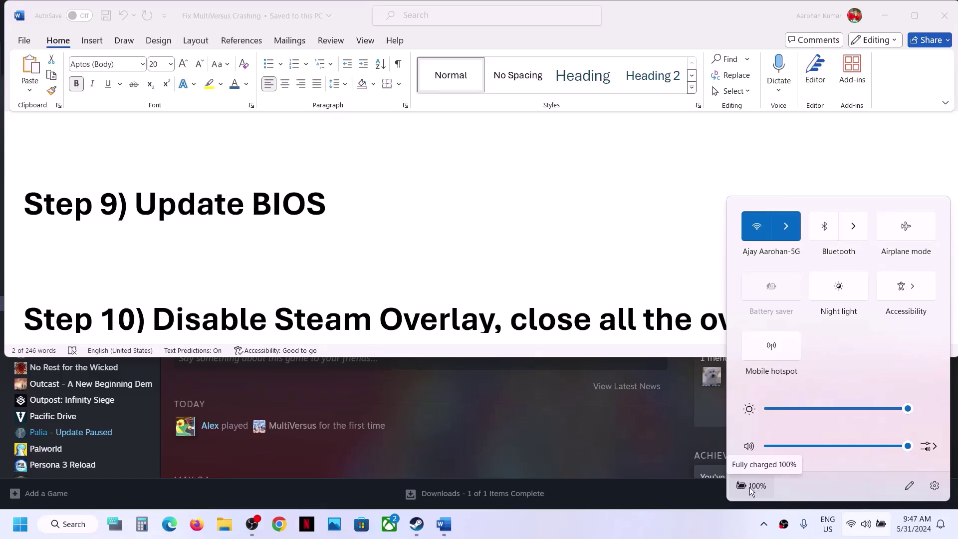
key("Escape")
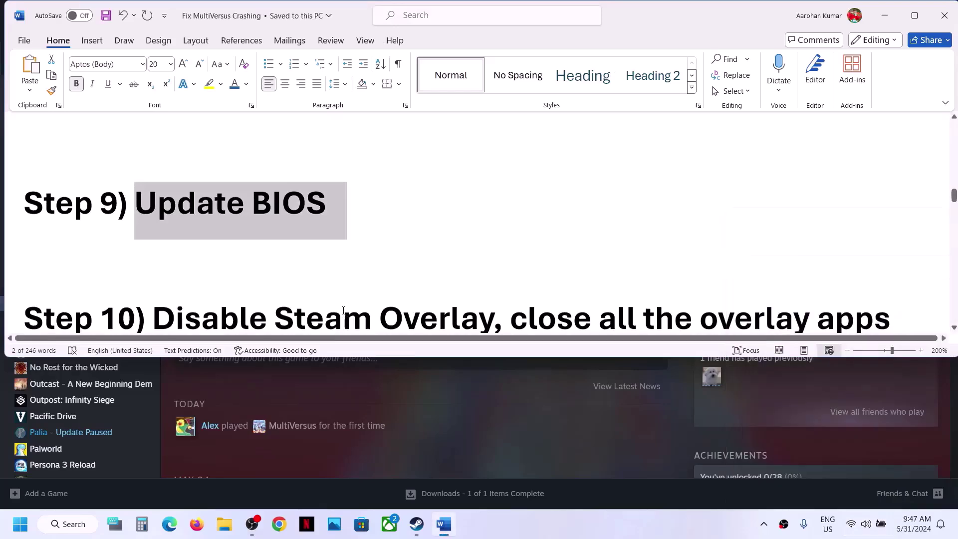
Follow Step 10 of the guide by switching to Steam and disabling the in-game Steam Overlay in the MultiVersus properties
scroll(343, 310, "down", 2)
left_click_drag(152, 240, 342, 239)
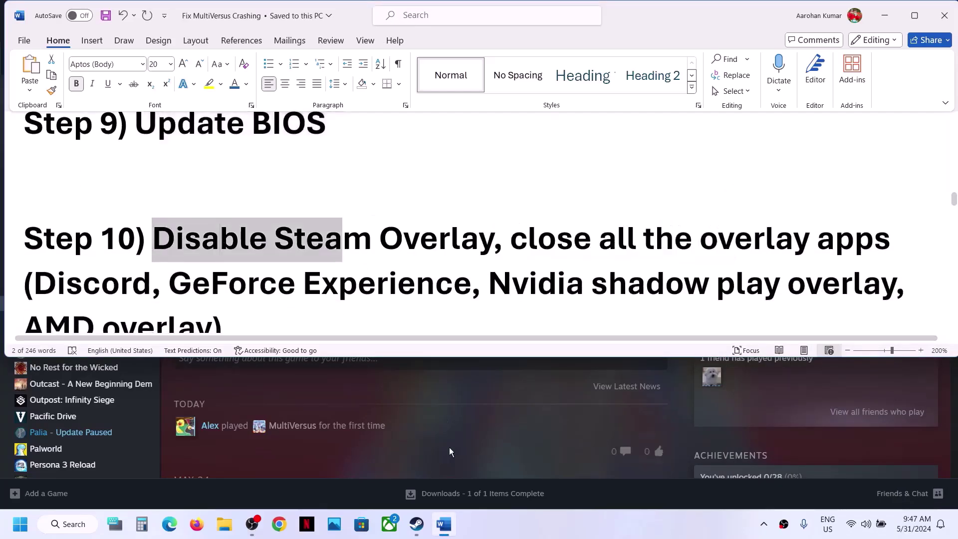
left_click(443, 460)
right_click(59, 301)
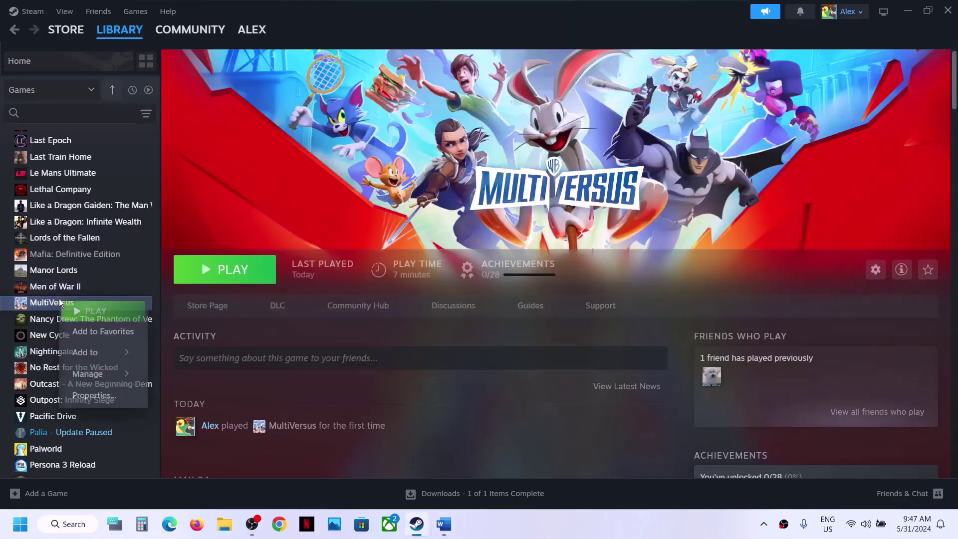
left_click(93, 394)
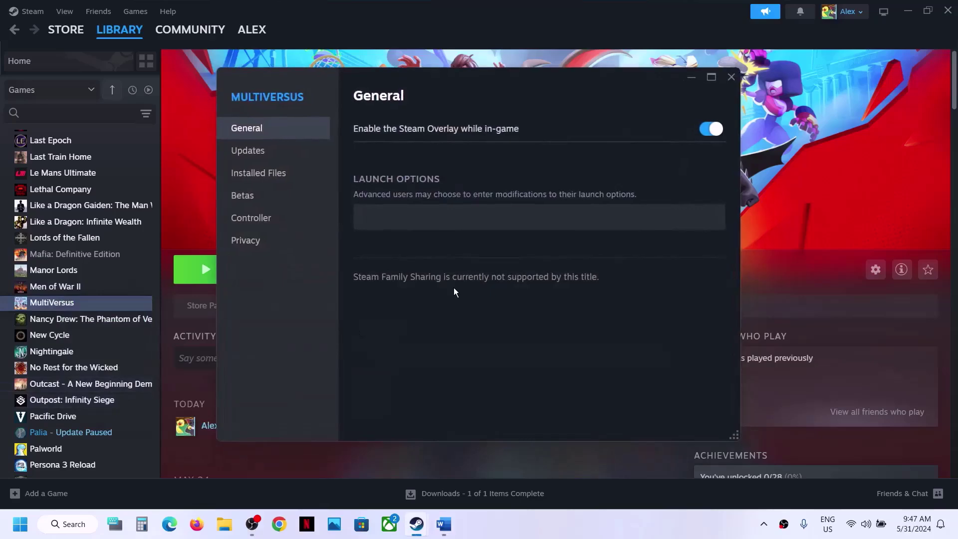
left_click(707, 130)
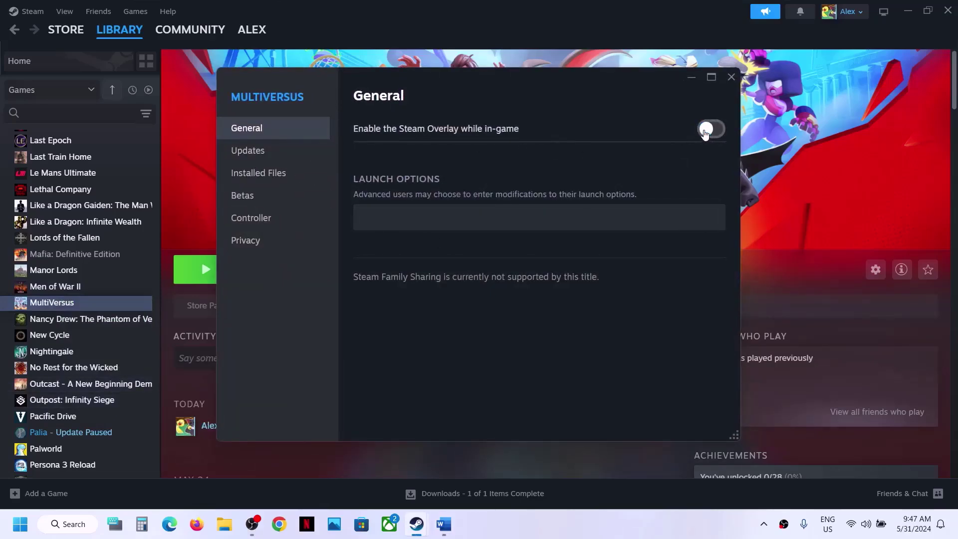
left_click(731, 76)
Return to the Word guide and read the rest of Step 10 about closing all overlay apps
left_click(452, 532)
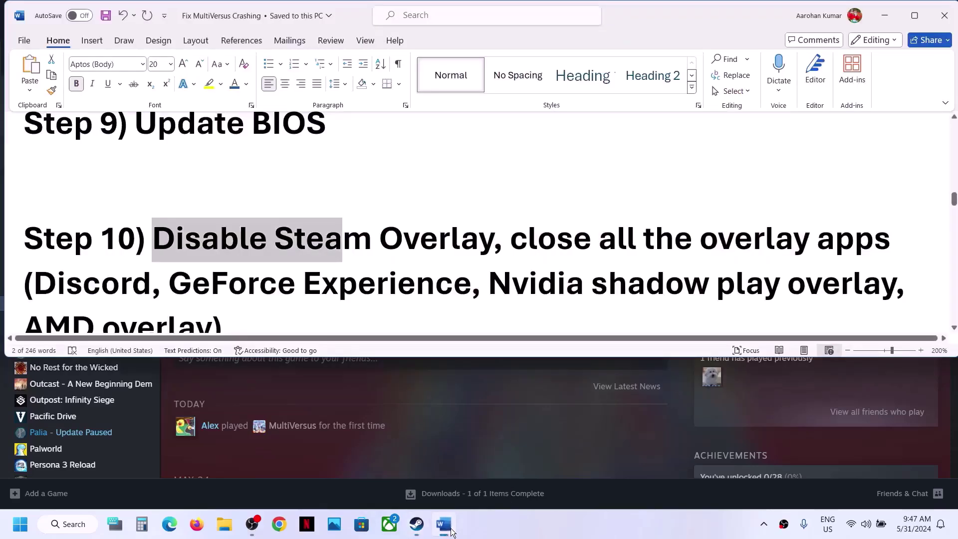
left_click_drag(519, 239, 444, 289)
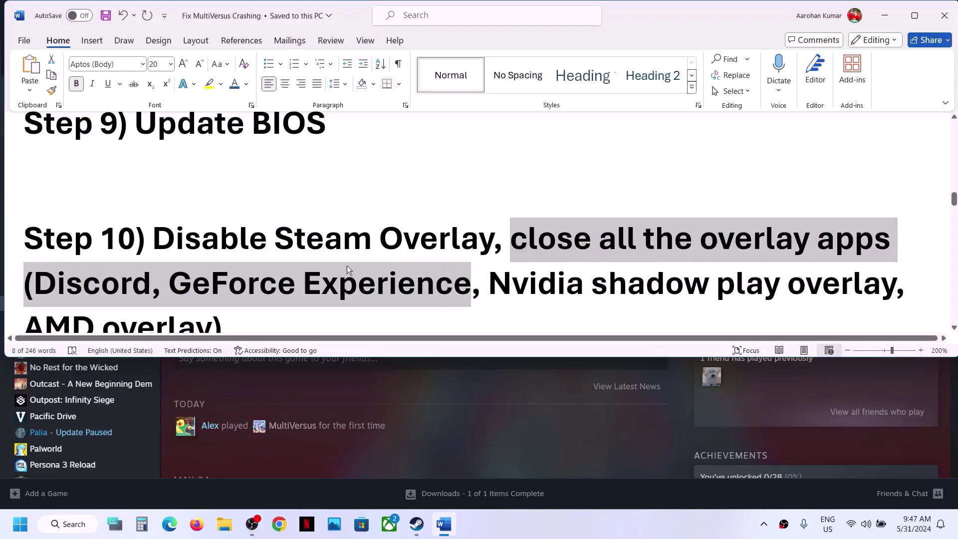
left_click(308, 254)
scroll(299, 220, "down", 2)
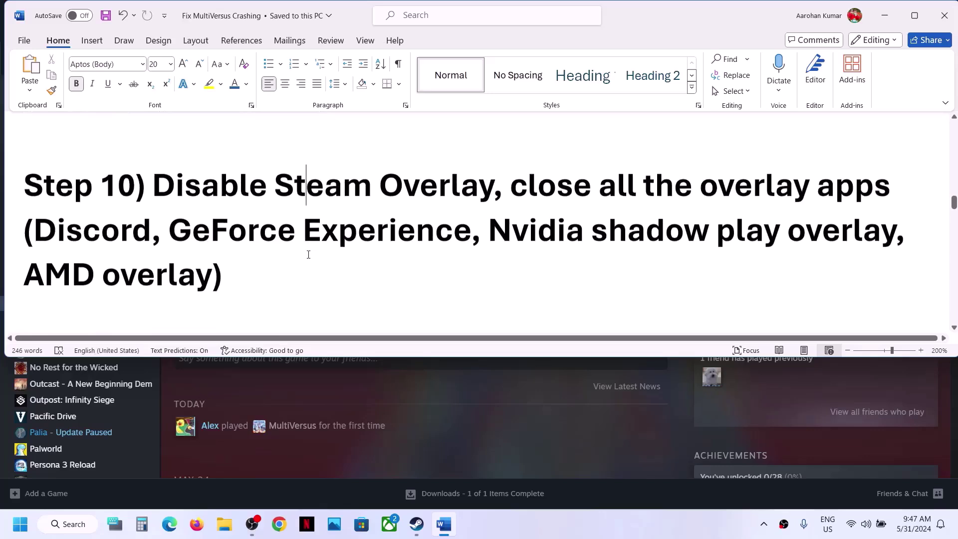
left_click_drag(282, 197, 408, 212)
Copy the command "ipconfig /flushdns" from Step 11 of the guide
scroll(408, 213, "down", 5)
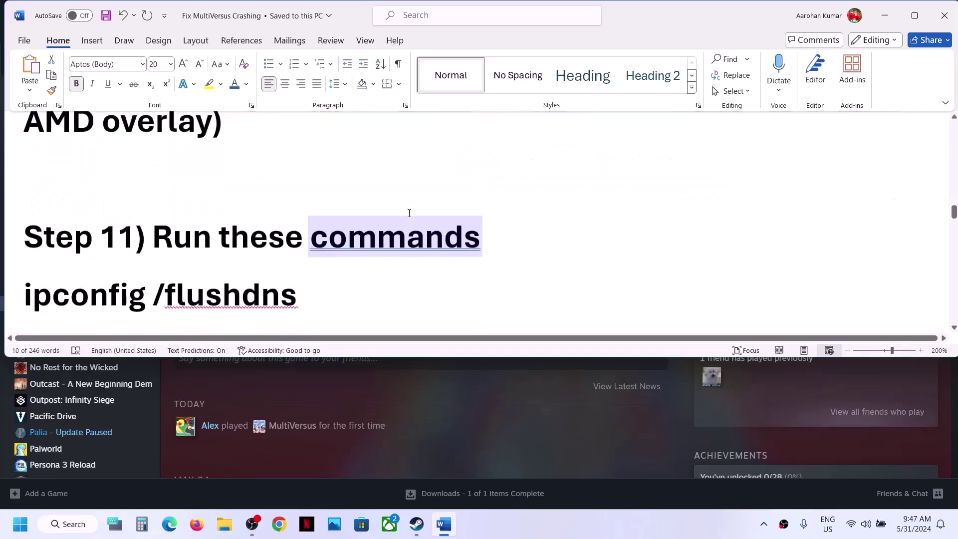
scroll(359, 215, "down", 2)
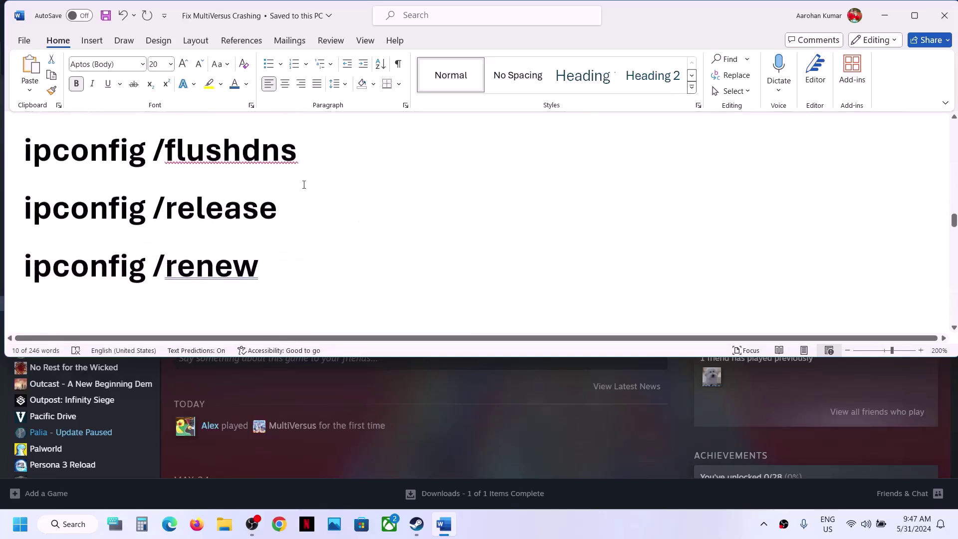
left_click_drag(300, 152, 48, 169)
key("ctrl+c")
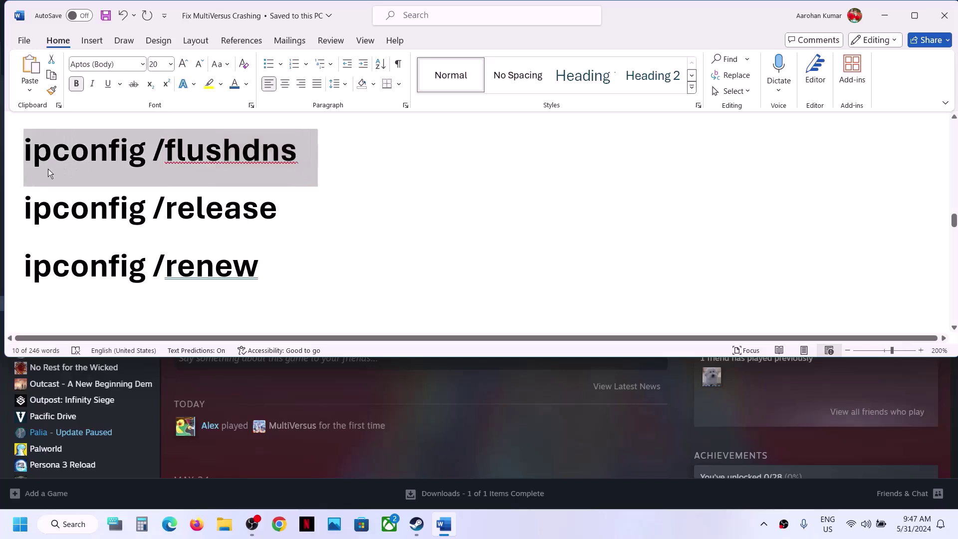
Search Windows for cmd, open Command Prompt as administrator and run the copied "ipconfig /flushdns" command
left_click(18, 528)
type("cmd")
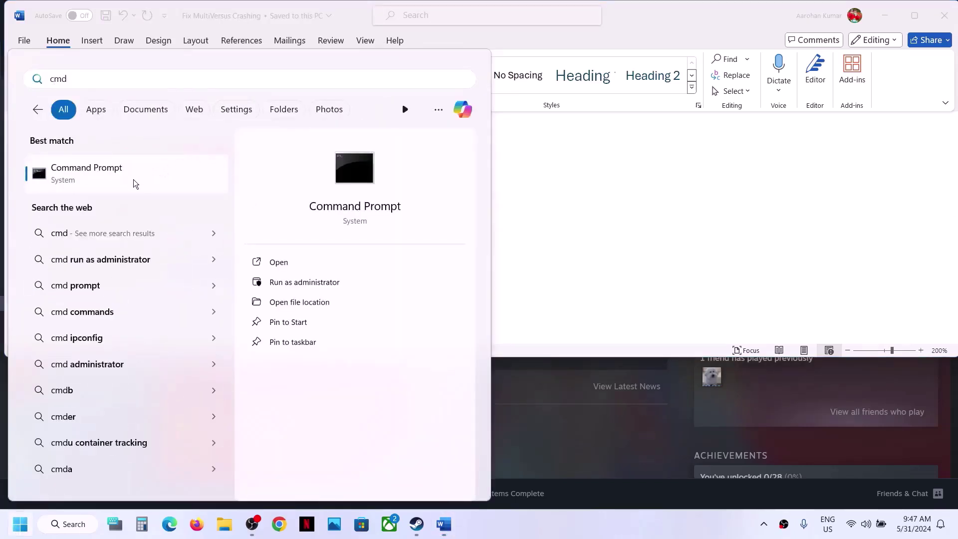
right_click(133, 180)
left_click(200, 199)
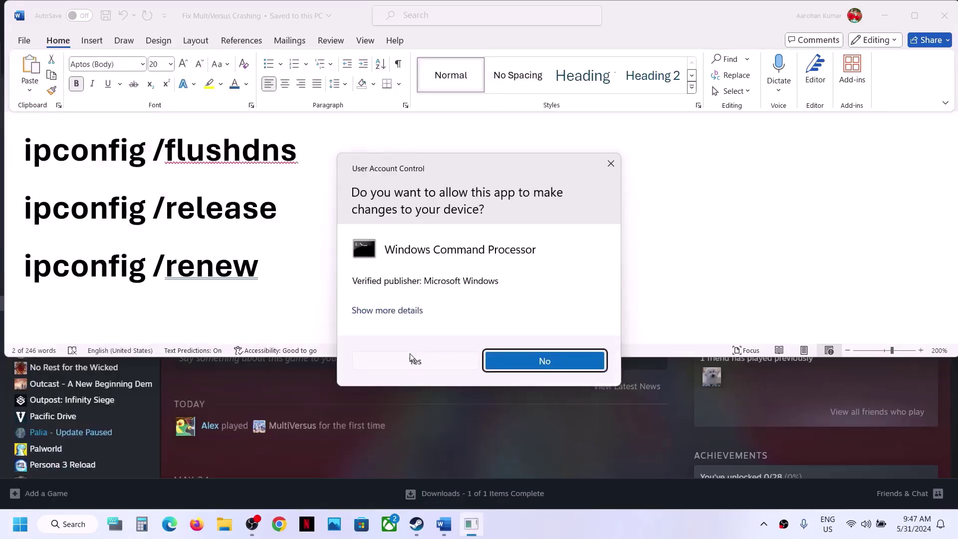
left_click(401, 361)
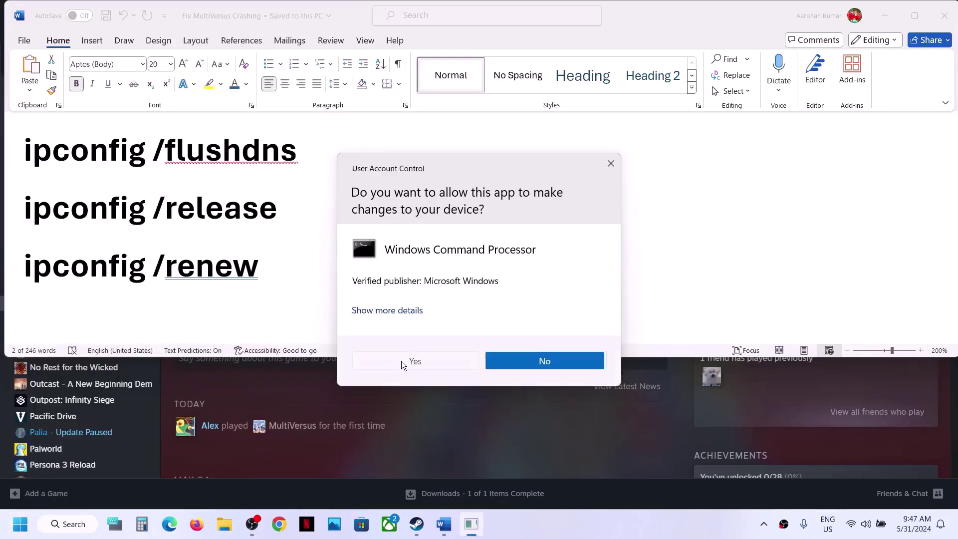
key("ctrl+v")
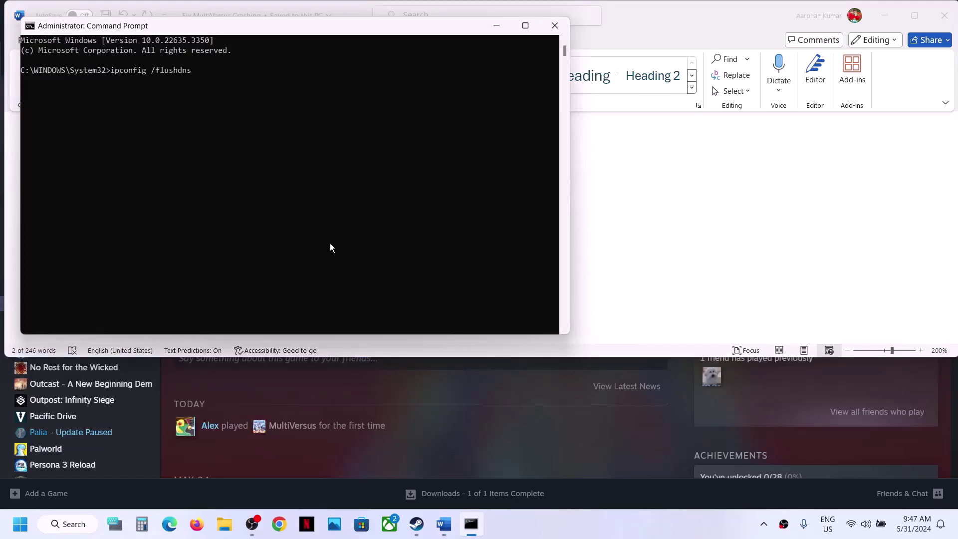
key("Return")
Copy "ipconfig /release" from the Word guide and run it in the administrator Command Prompt
key("alt+Tab")
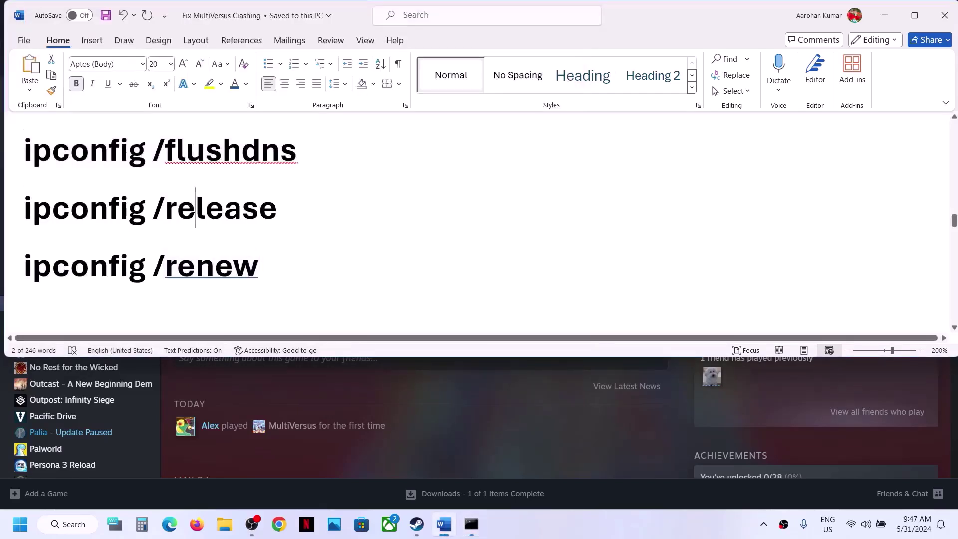
triple_click(193, 210)
key("ctrl+c")
key("alt+Tab")
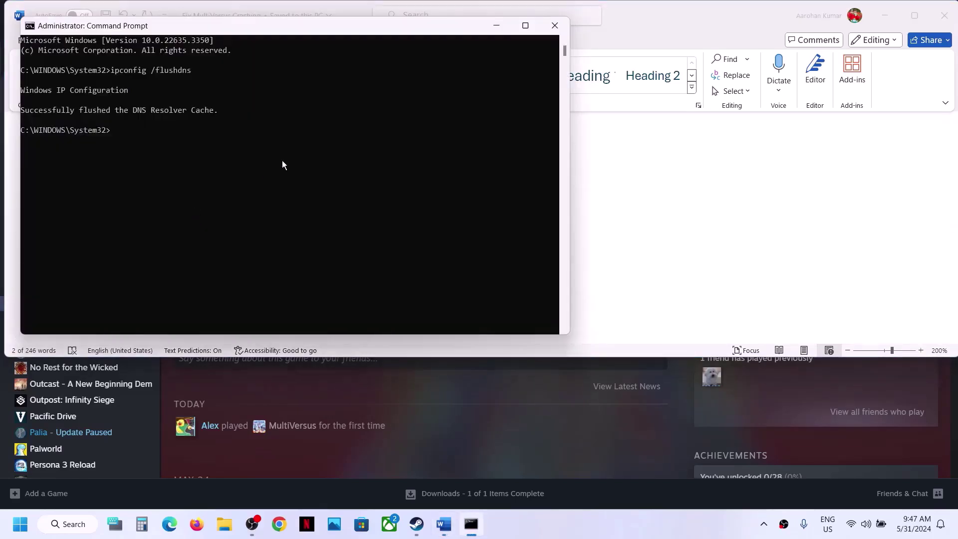
key("ctrl+v")
key("Return")
Copy "ipconfig /renew" from the Word guide, run it in the administrator Command Prompt and close that window
key("alt+Tab")
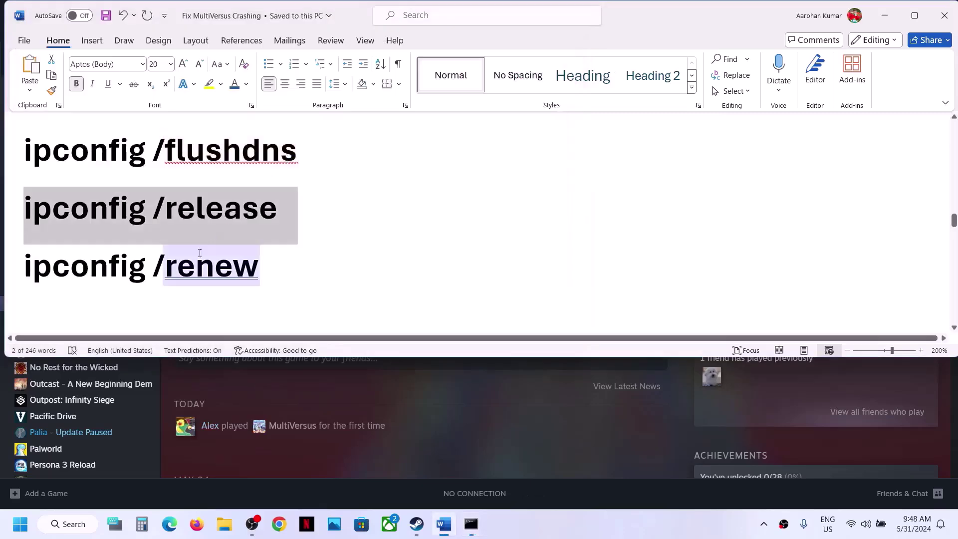
double_click(185, 264)
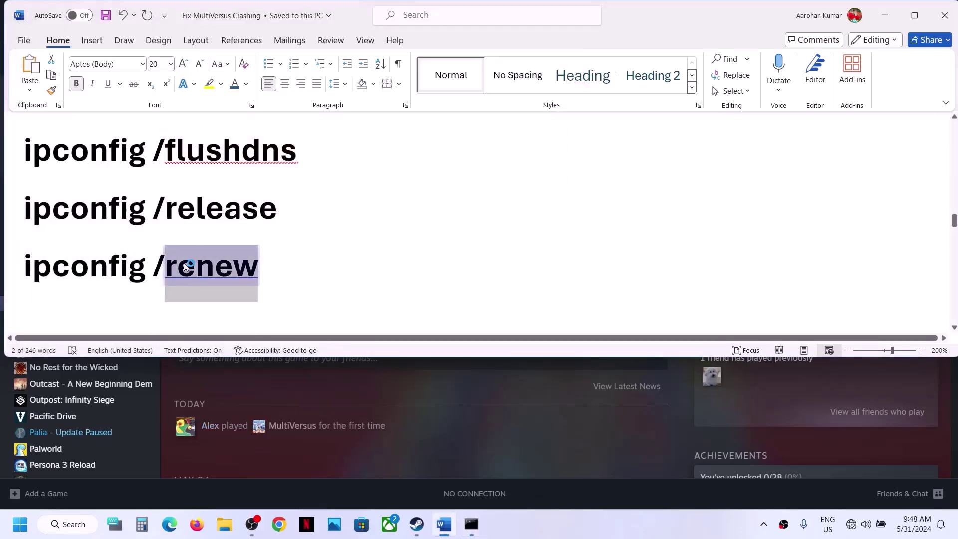
triple_click(118, 268)
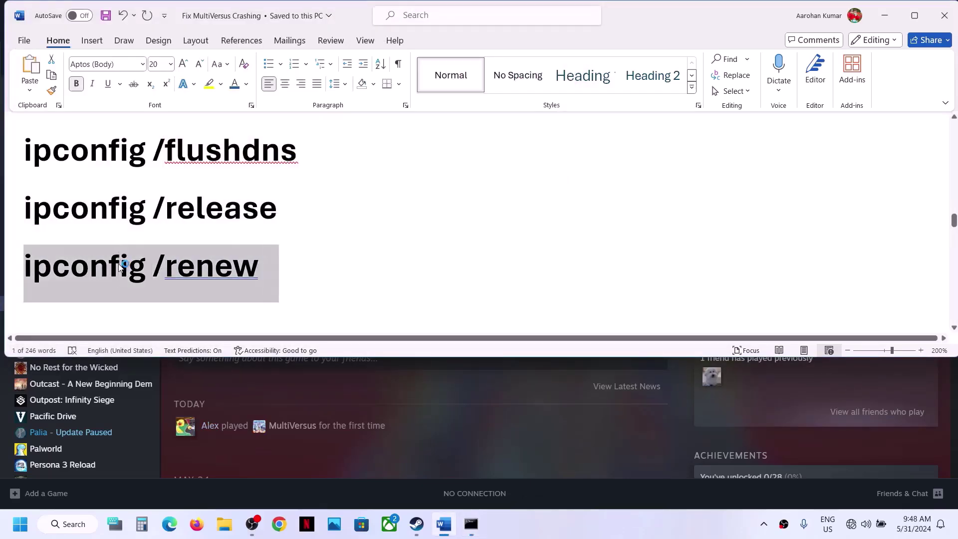
key("ctrl+c")
key("alt+Tab")
right_click(405, 124)
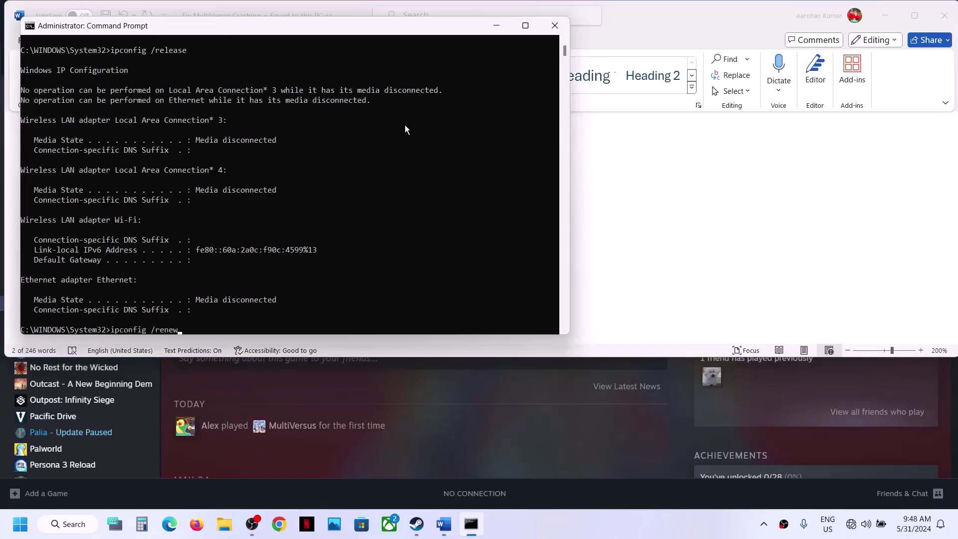
key("Return")
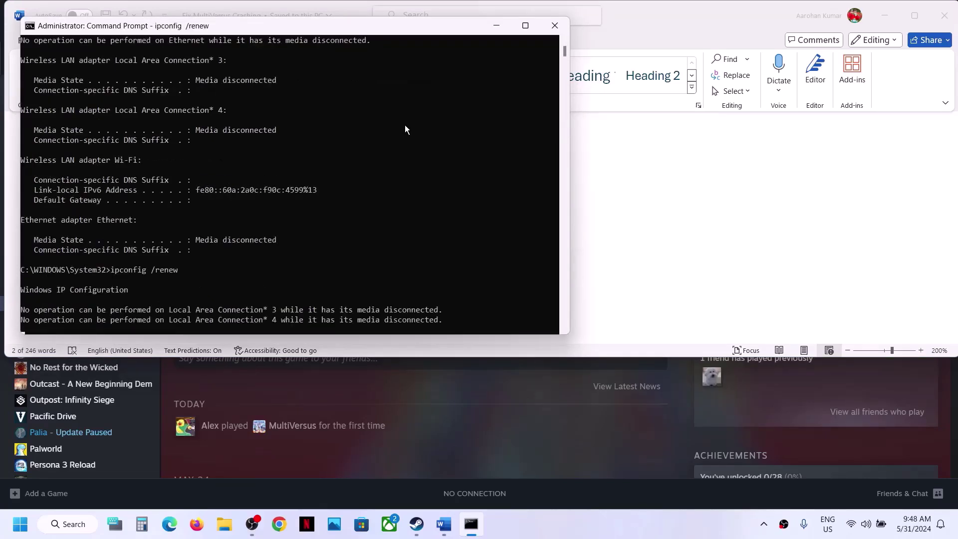
left_click(554, 25)
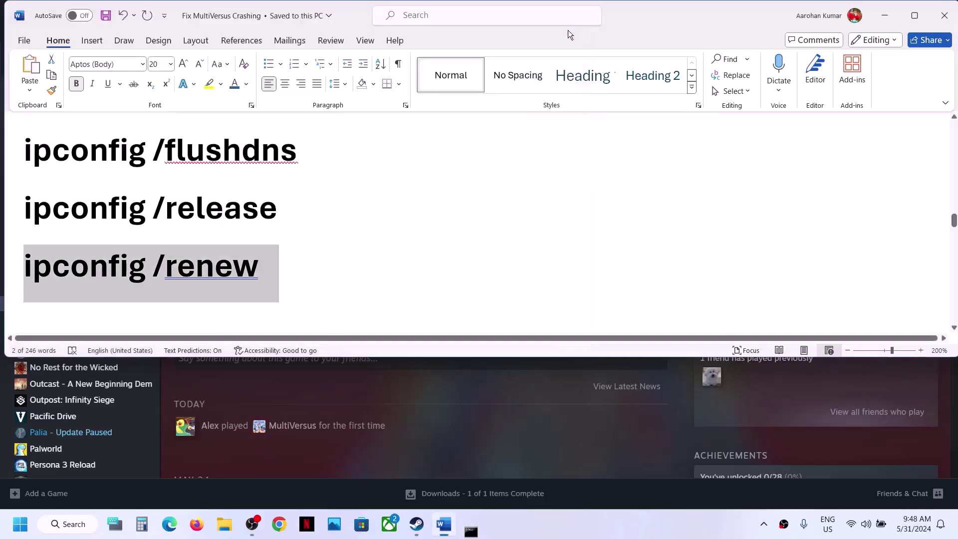
Read Step 12 of the guide about turning the VPN off or on and Step 13 about restarting the router
scroll(340, 202, "down", 3)
scroll(340, 202, "down", 1)
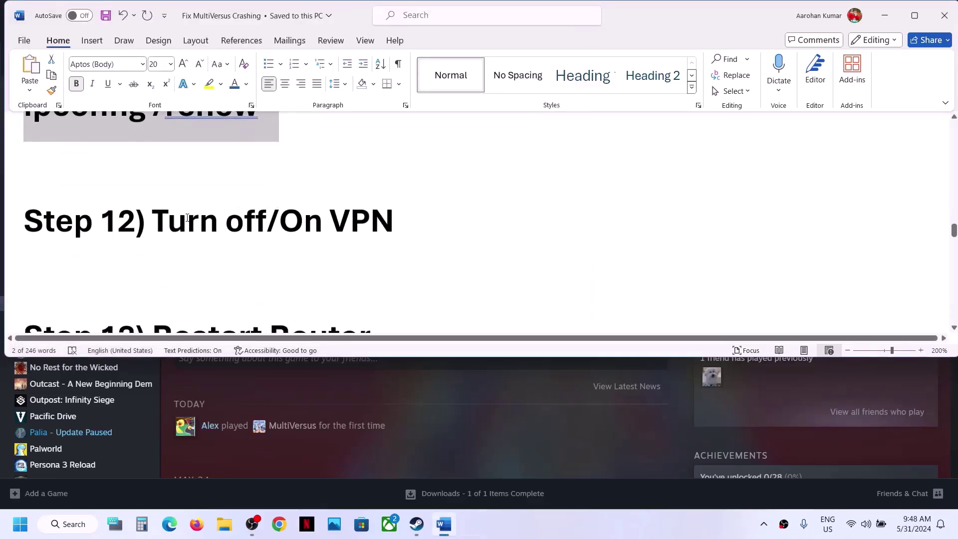
left_click_drag(174, 220, 401, 226)
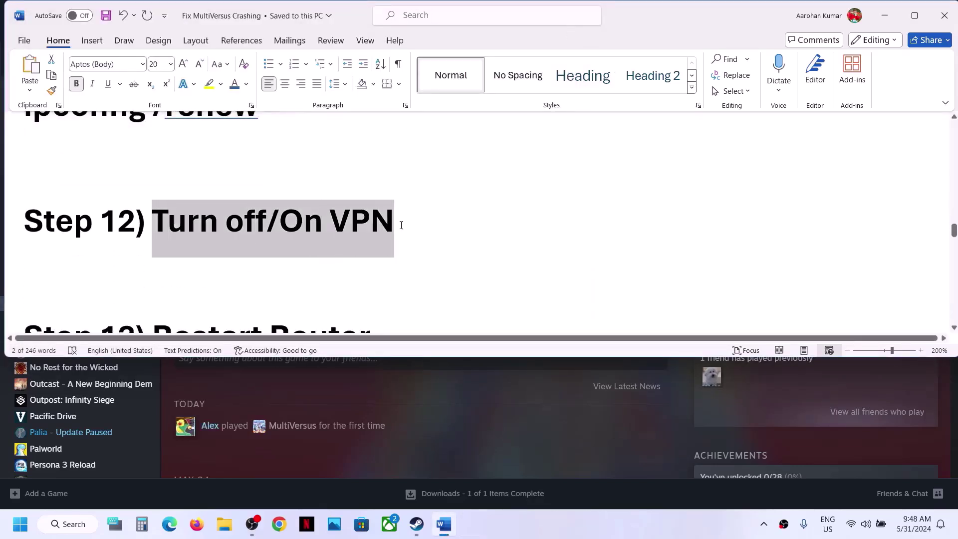
left_click(401, 225)
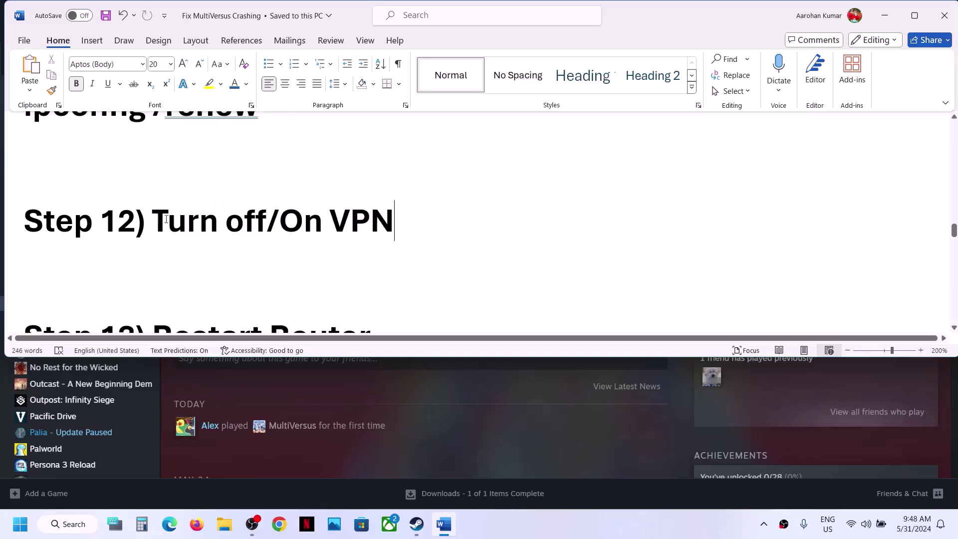
left_click_drag(152, 219, 379, 227)
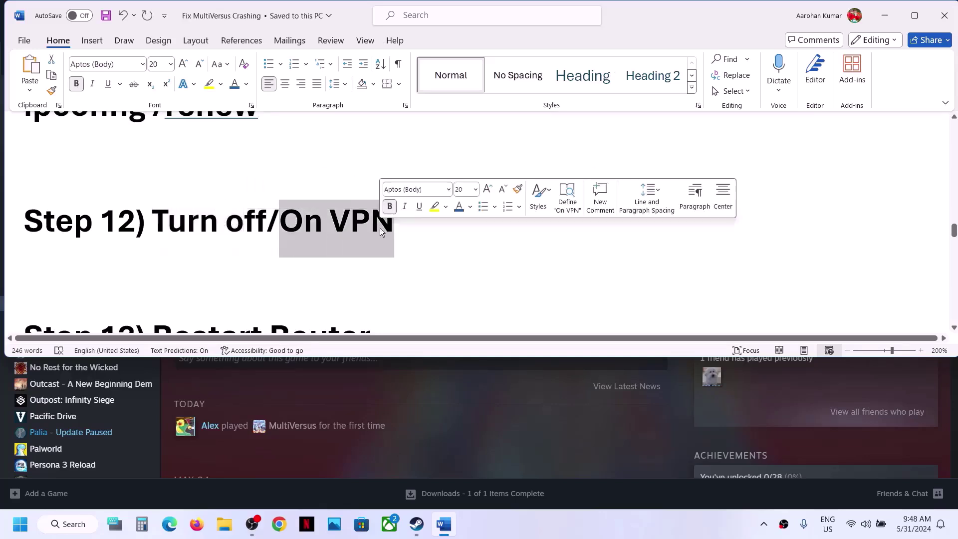
left_click_drag(172, 221, 353, 229)
scroll(299, 228, "down", 2)
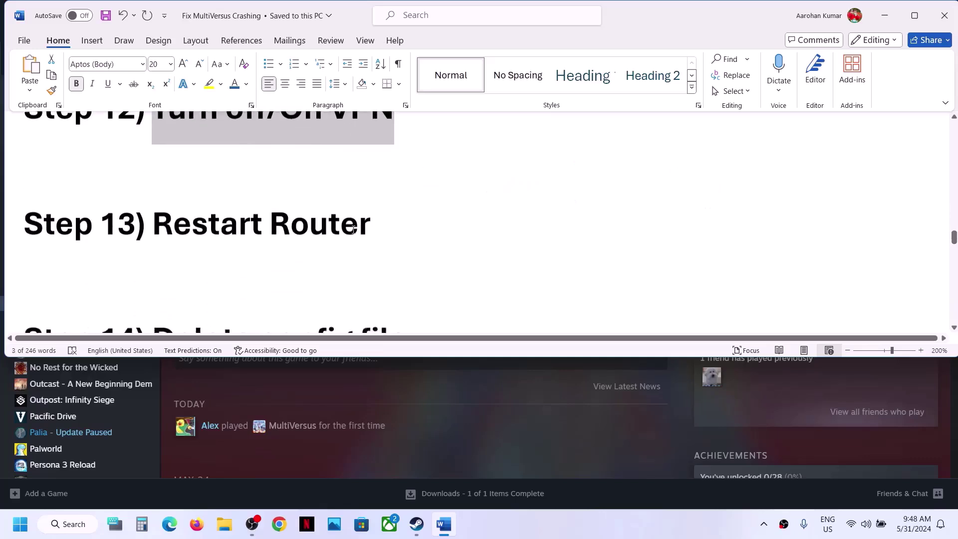
left_click_drag(221, 229, 390, 226)
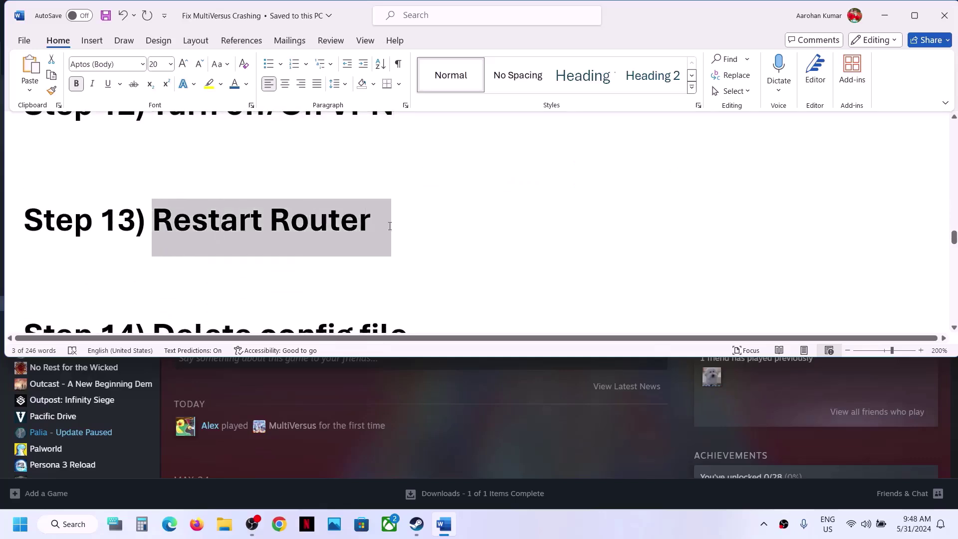
left_click(389, 227)
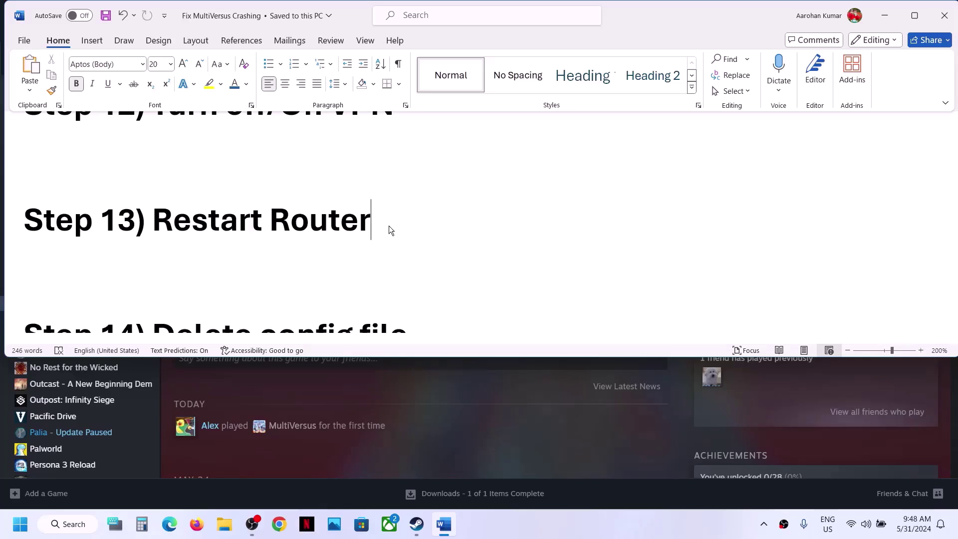
Read the Step 14 heading about deleting the config file and open the current user's profile folder under C:\Users in File Explorer
scroll(388, 226, "down", 2)
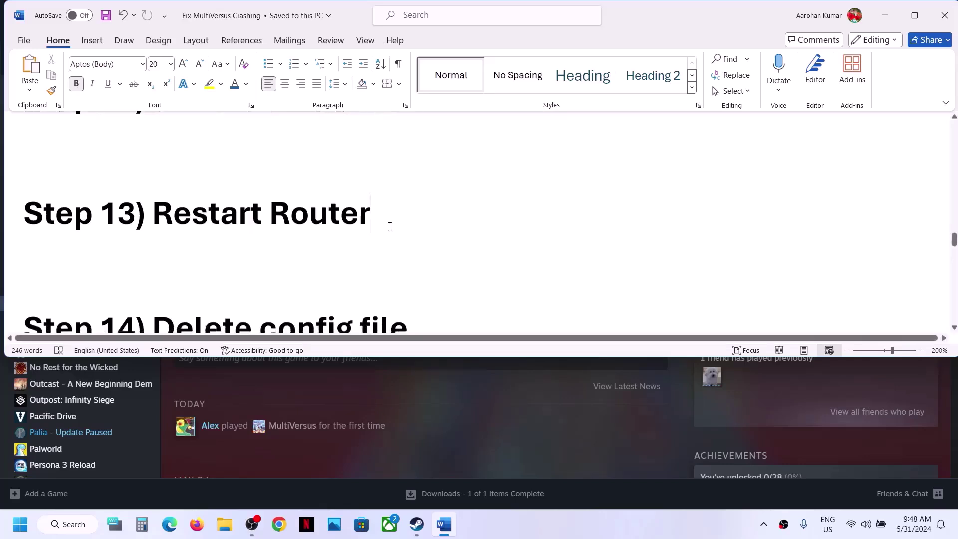
left_click_drag(175, 256, 420, 250)
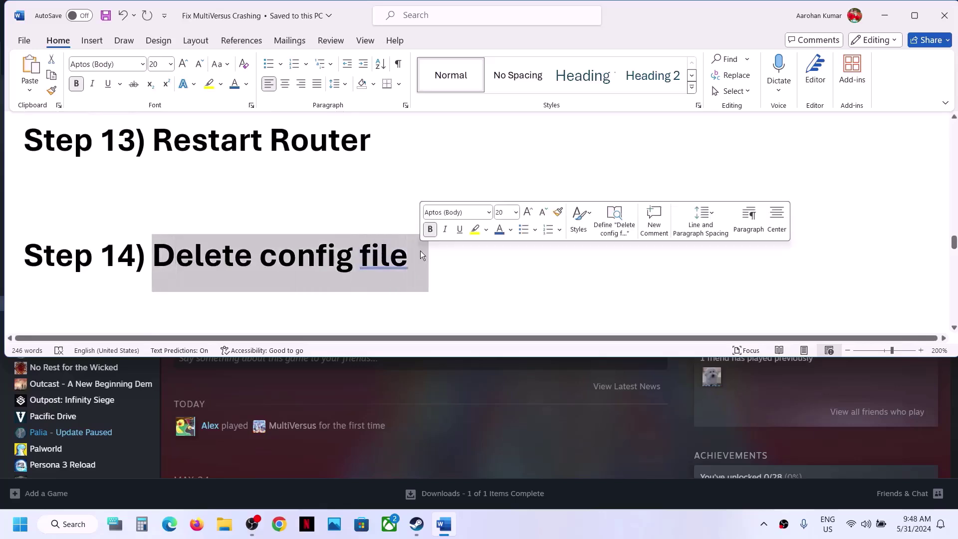
left_click(225, 524)
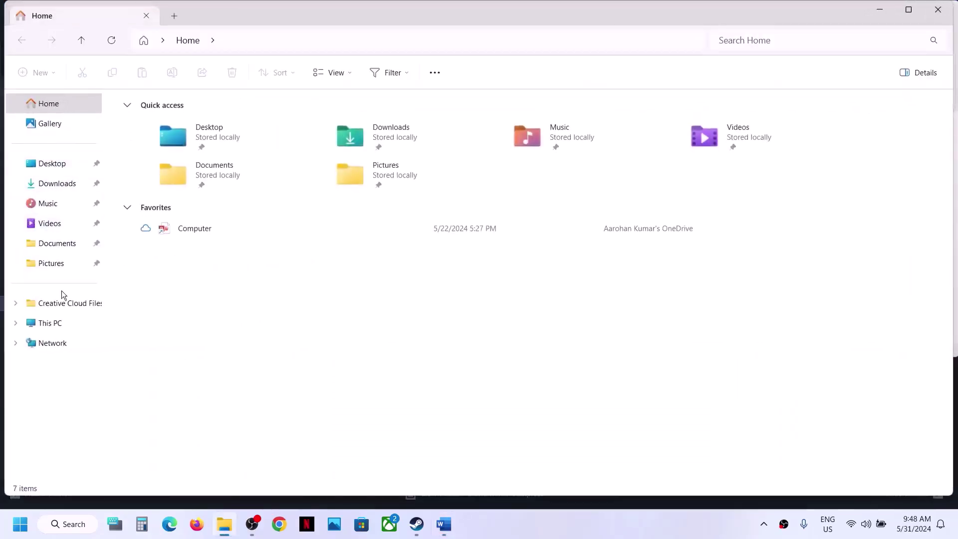
left_click(56, 324)
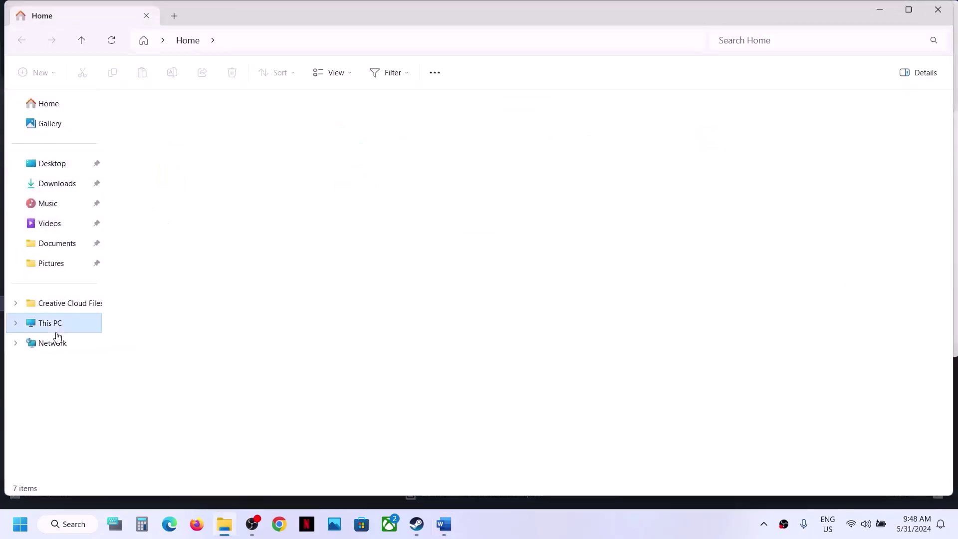
double_click(198, 138)
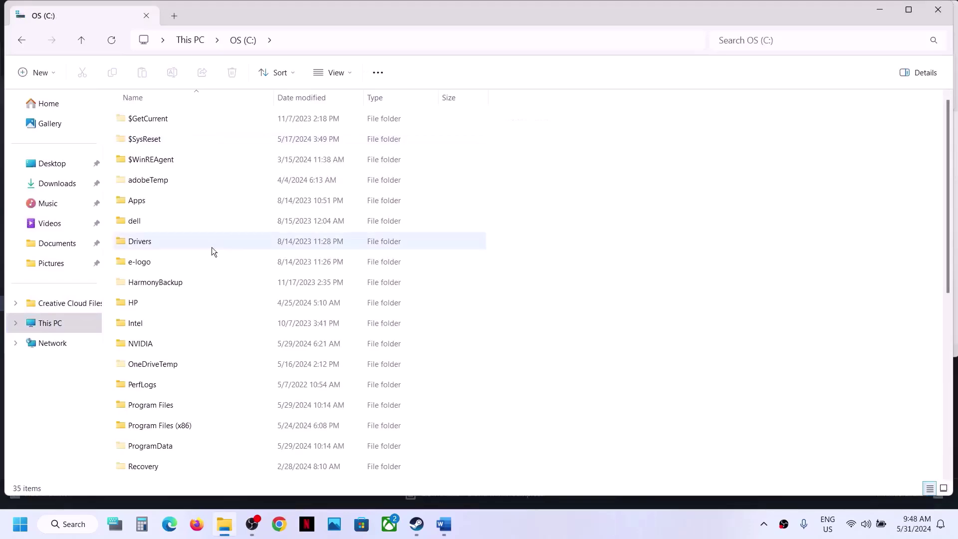
scroll(212, 251, "down", 5)
double_click(144, 309)
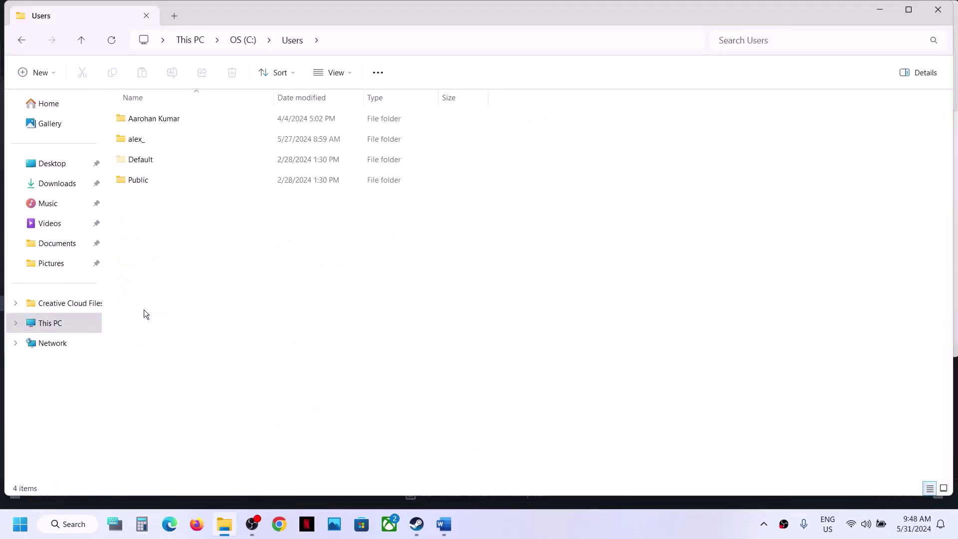
double_click(149, 139)
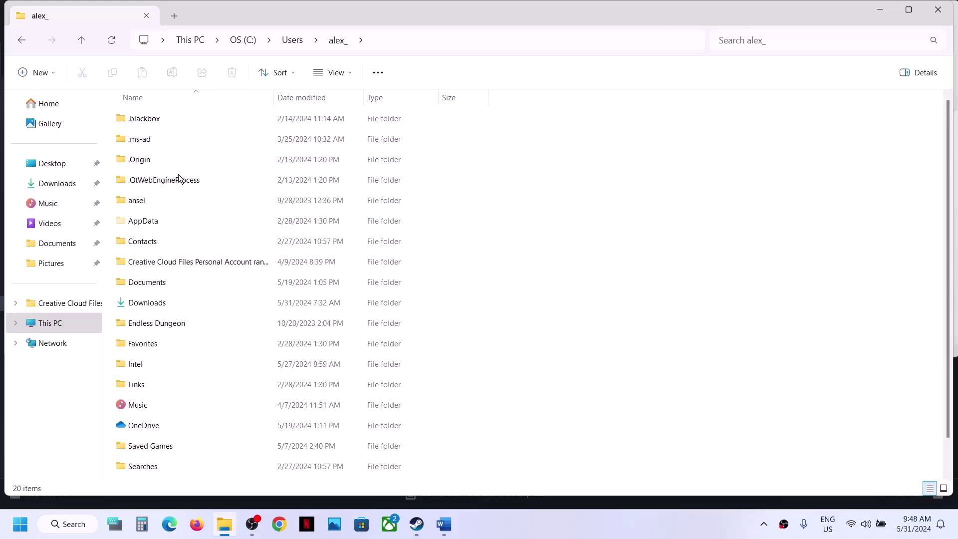
Check that hidden items are shown and open AppData > Local > MultiVersus > Saved from the profile folder
left_click(163, 222)
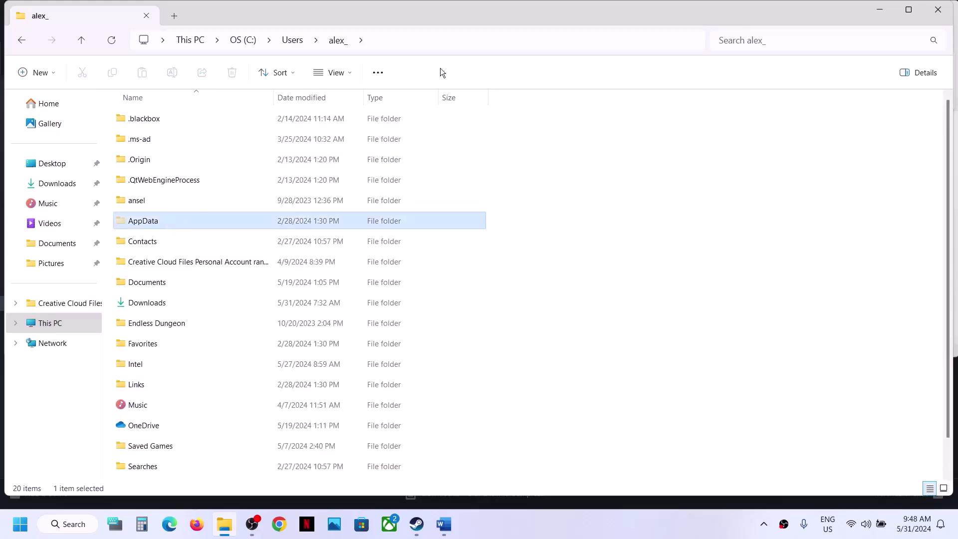
left_click(349, 75)
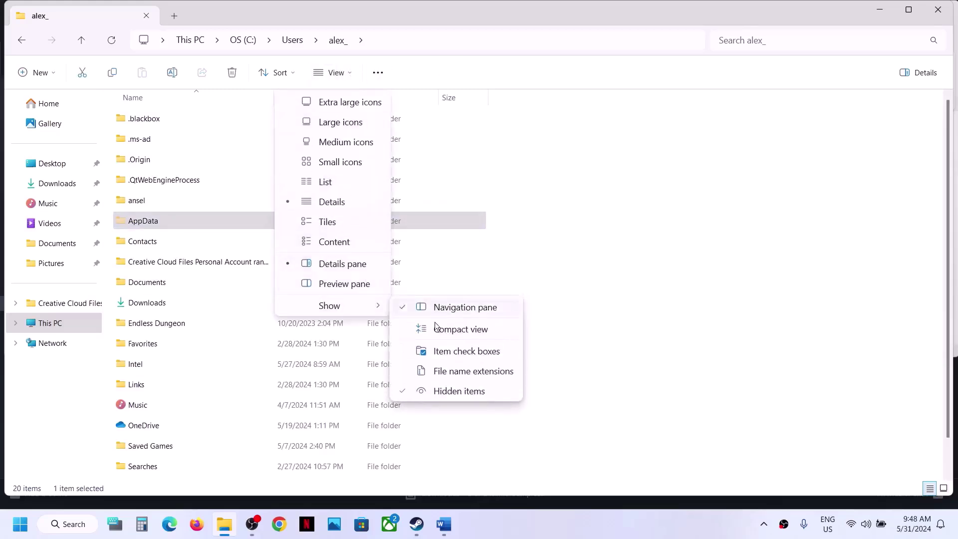
double_click(221, 218)
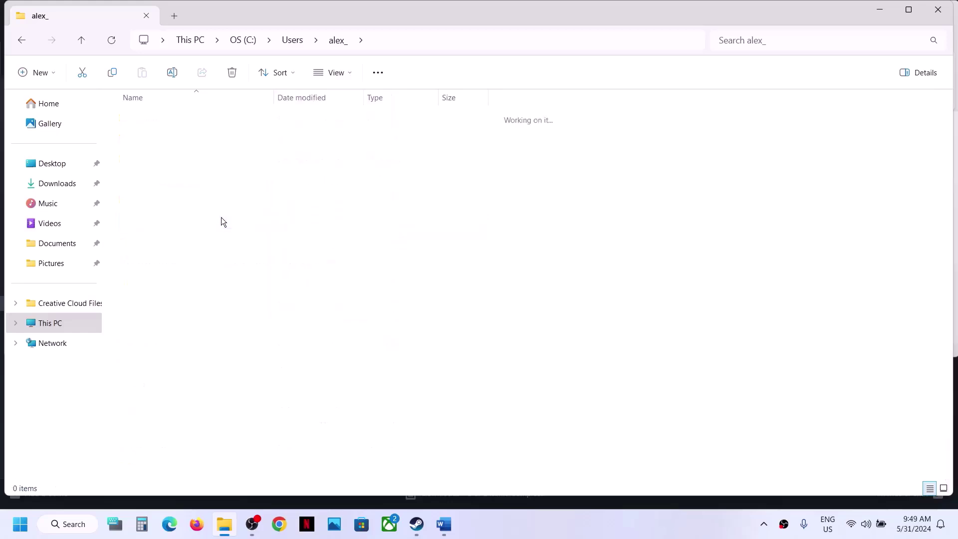
double_click(169, 123)
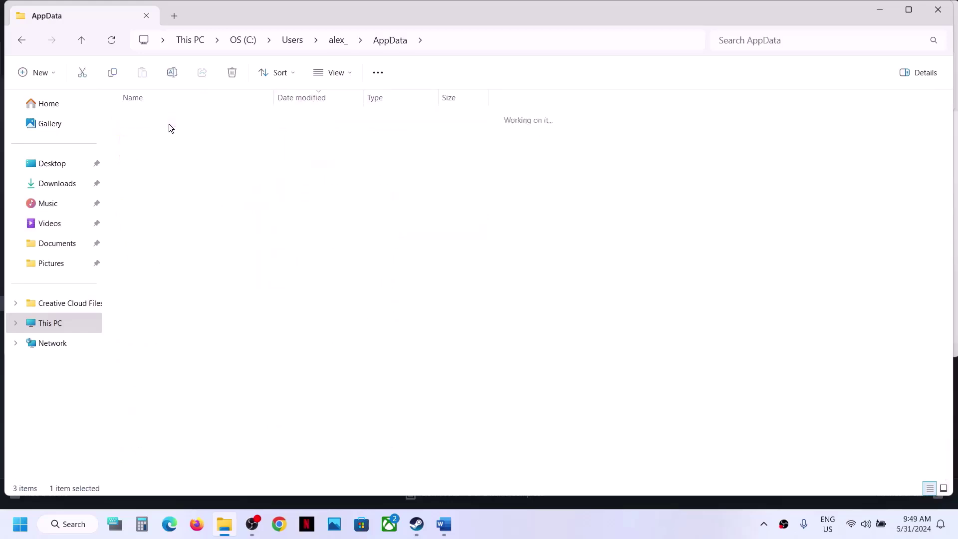
double_click(151, 304)
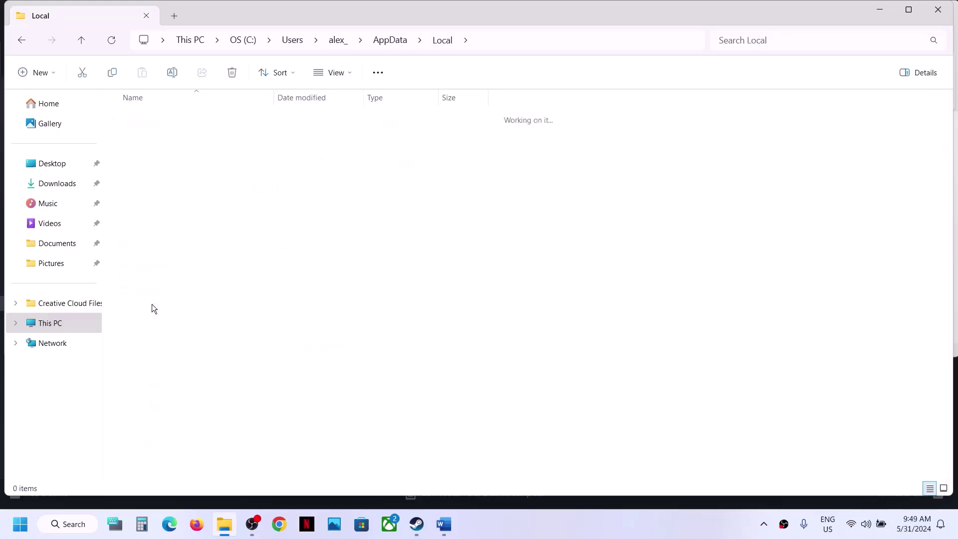
double_click(160, 118)
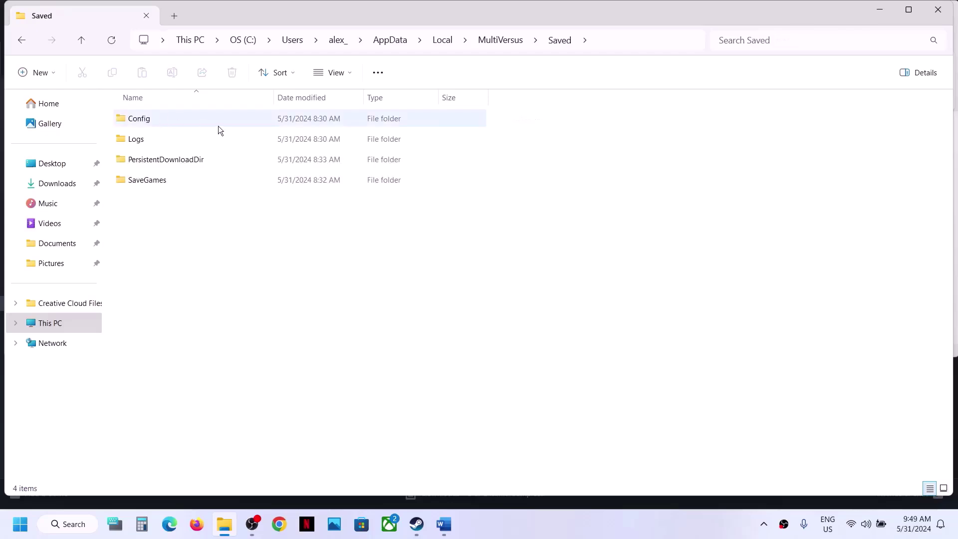
Locate the delete option for the Config folder in Saved and dismiss it without deleting the folder
left_click(167, 119)
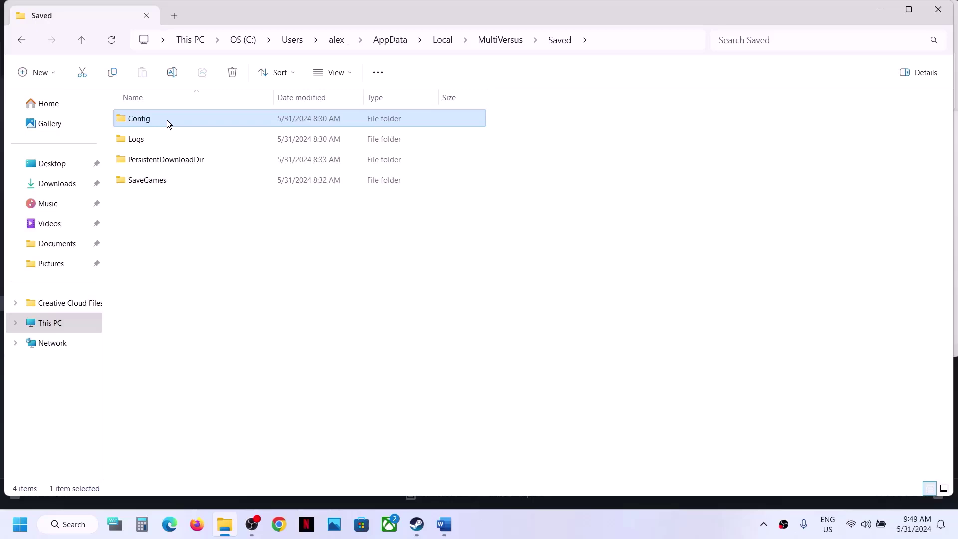
right_click(167, 119)
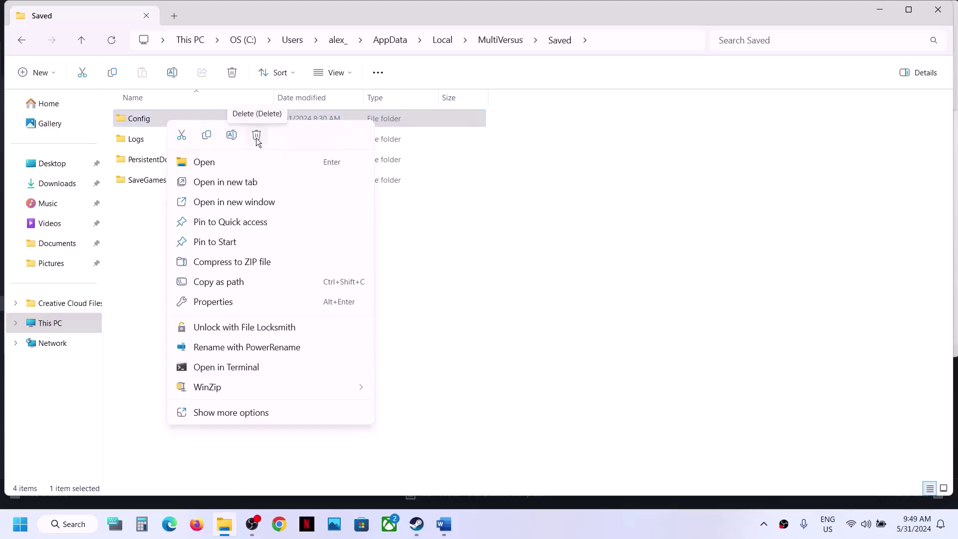
left_click(582, 445)
left_click(582, 445)
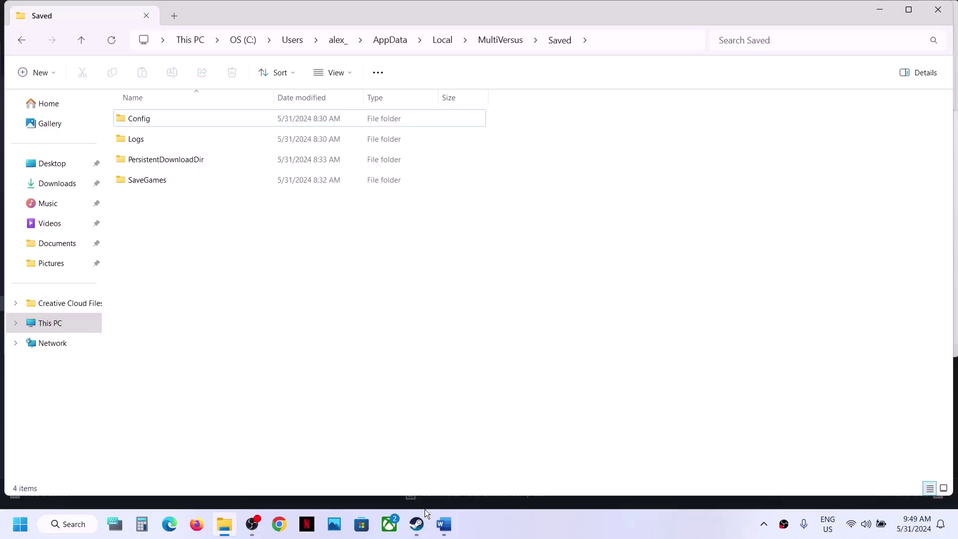
left_click(417, 449)
Return to the Word guide and read Step 15 about increasing the virtual memory
left_click(443, 524)
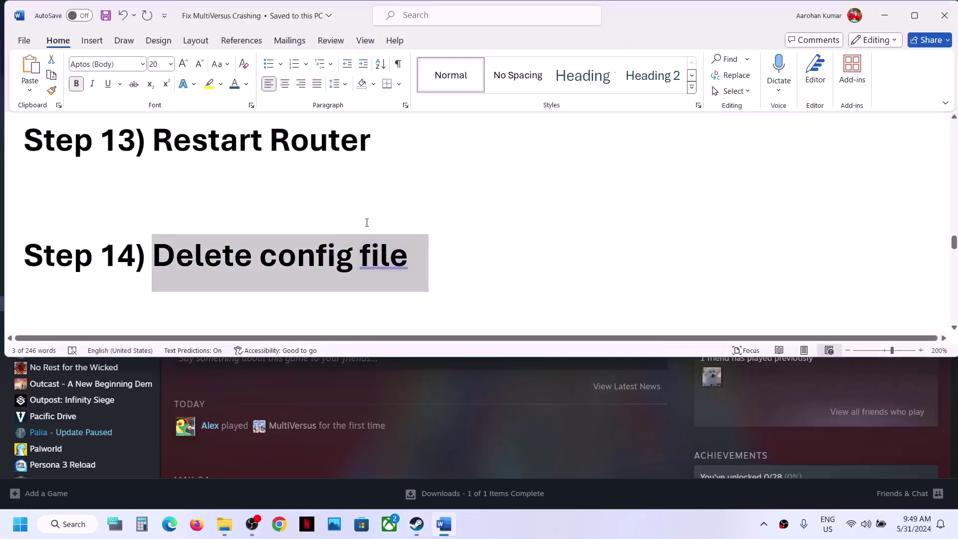
scroll(367, 222, "down", 4)
left_click_drag(199, 194, 578, 195)
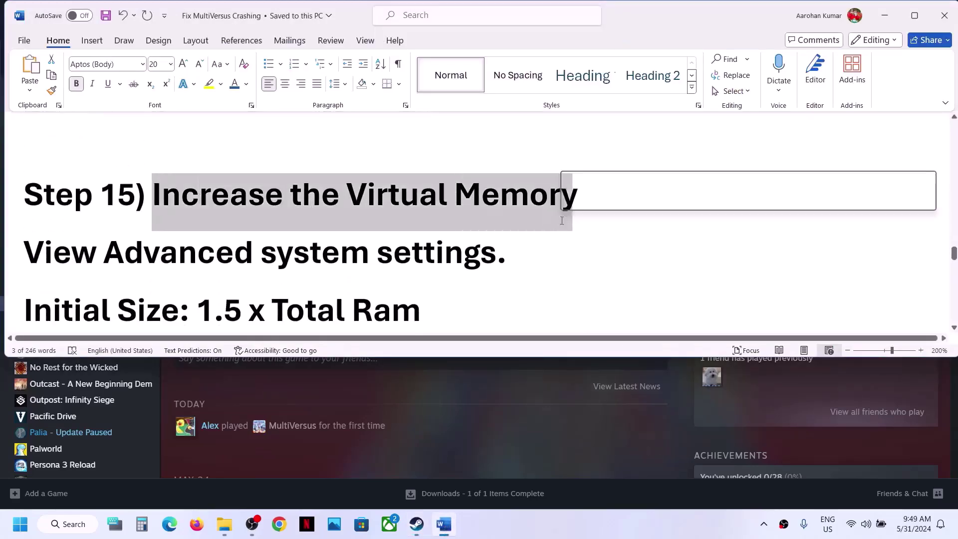
left_click(584, 412)
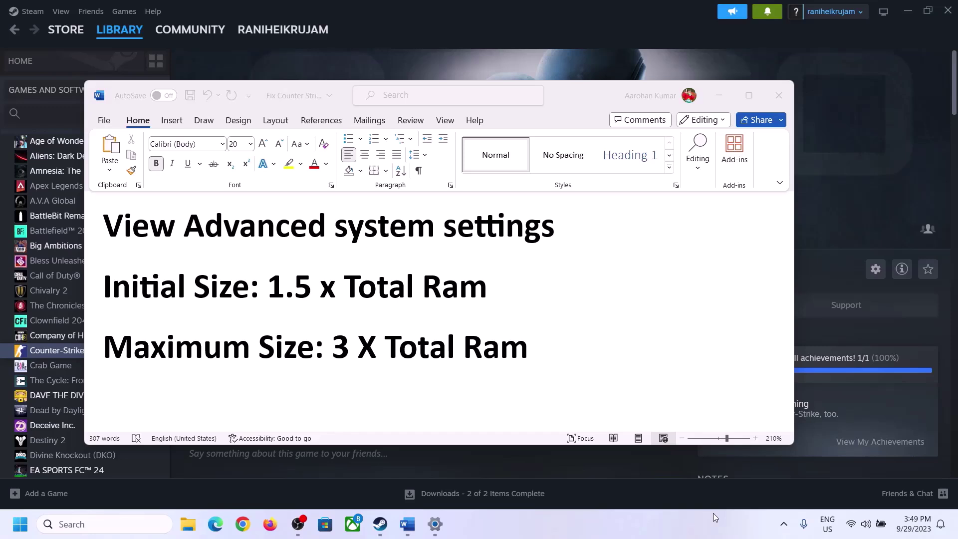
Search Windows for "Advanced system settings", open the System Properties dialog and move it clear of the guide's headings
left_click(165, 232)
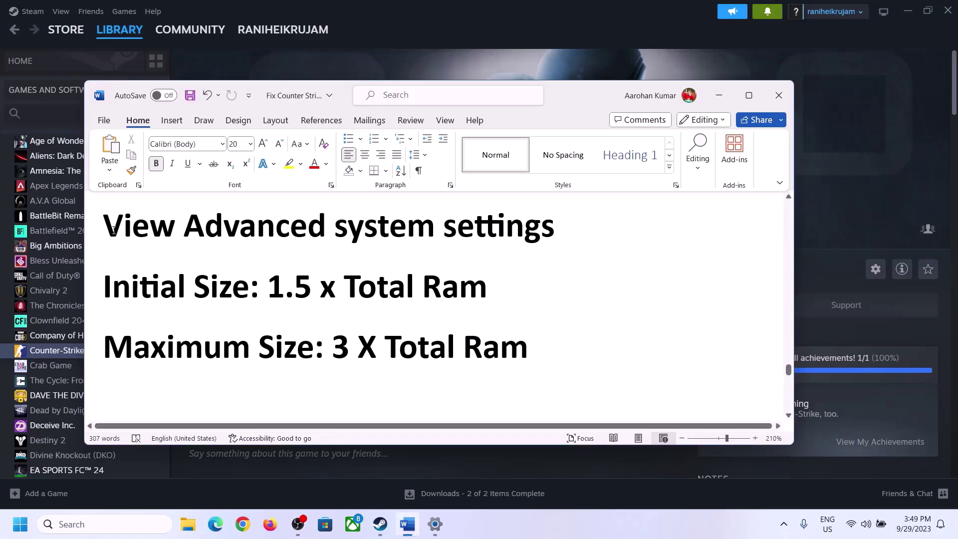
left_click_drag(116, 230, 523, 242)
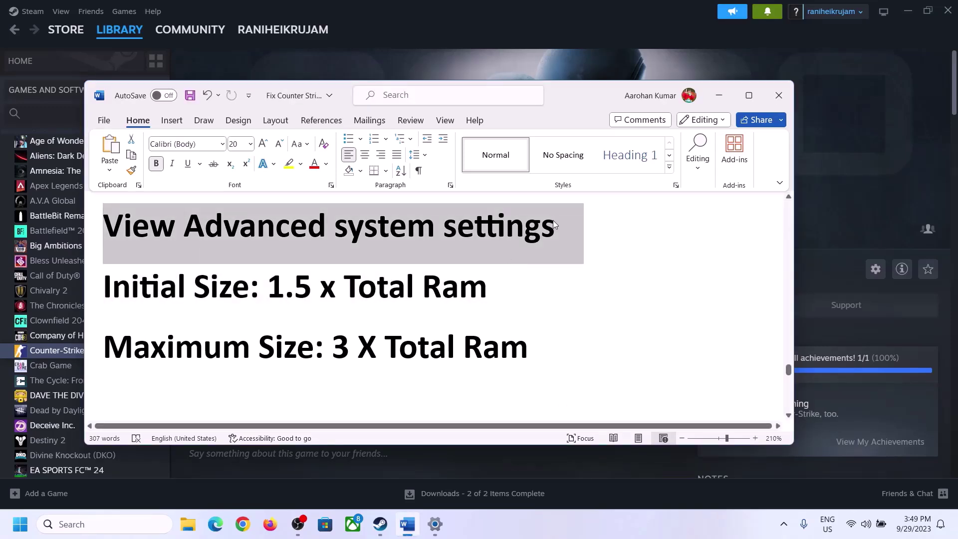
left_click(114, 523)
type("Advanced system settings")
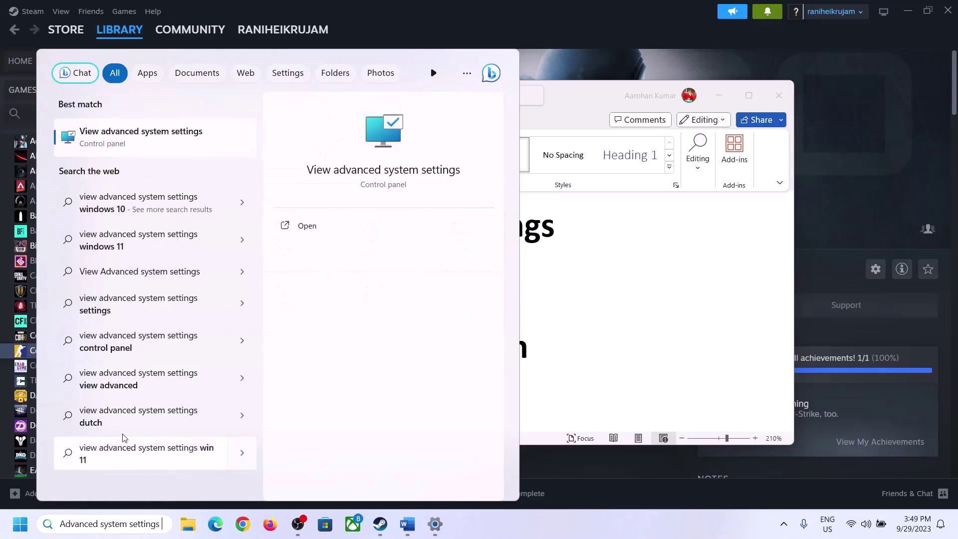
left_click(135, 142)
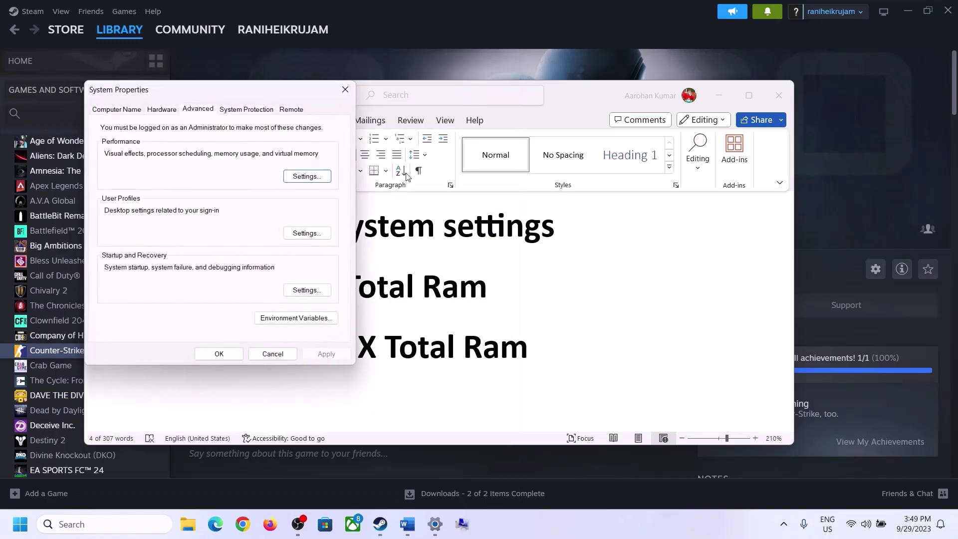
left_click_drag(194, 100, 428, 173)
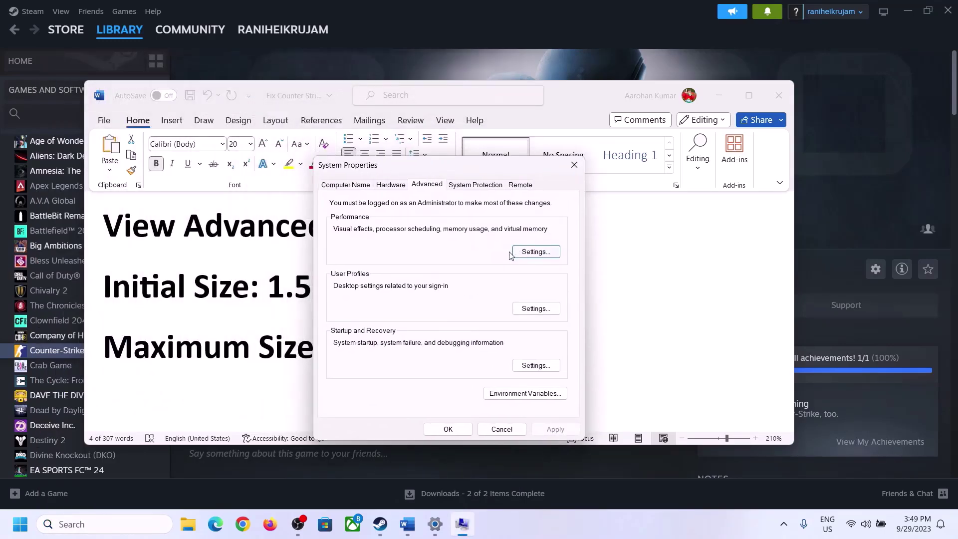
Open the Virtual Memory dialog from the advanced Performance Options in System Properties
left_click(536, 252)
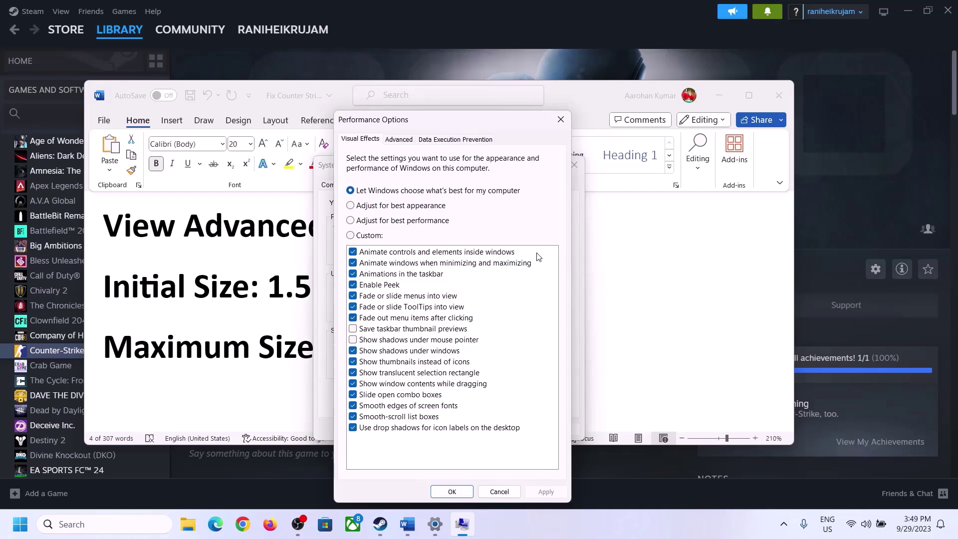
left_click(403, 141)
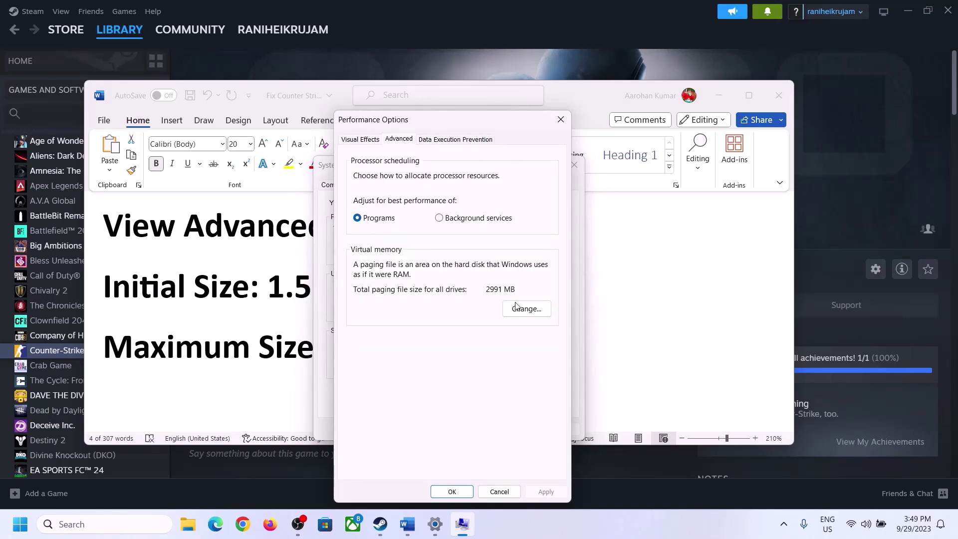
left_click(530, 310)
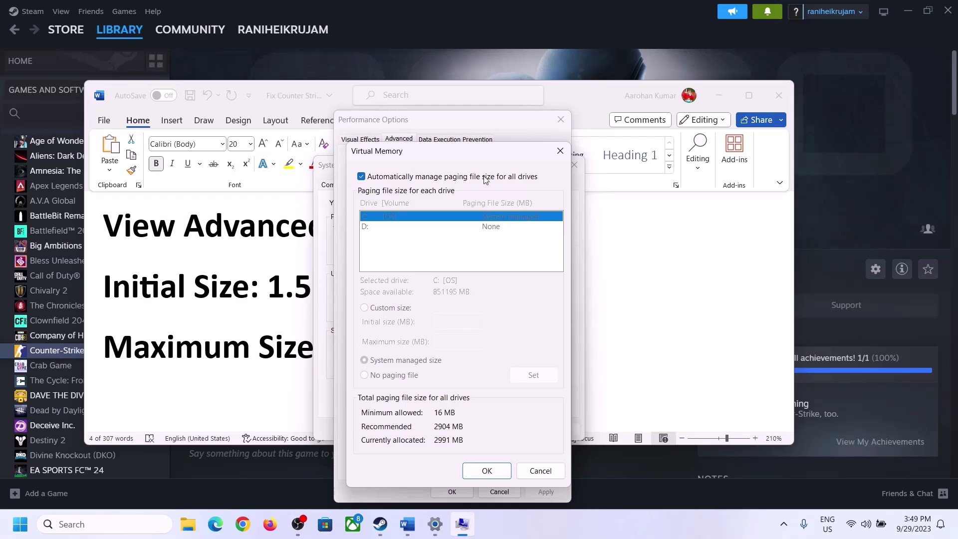
Disable automatic paging file management for all drives and choose a custom size for the C: drive
left_click(361, 177)
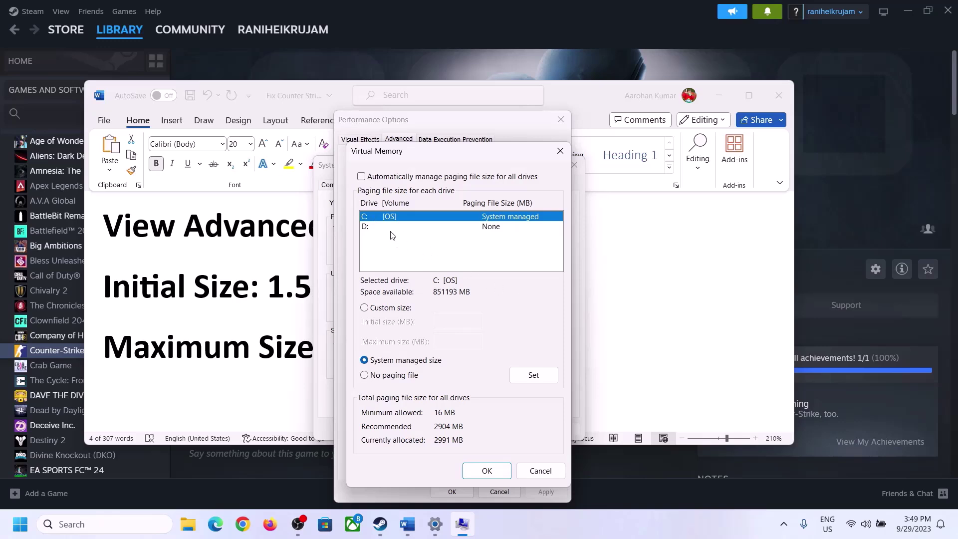
left_click(365, 309)
left_click(458, 322)
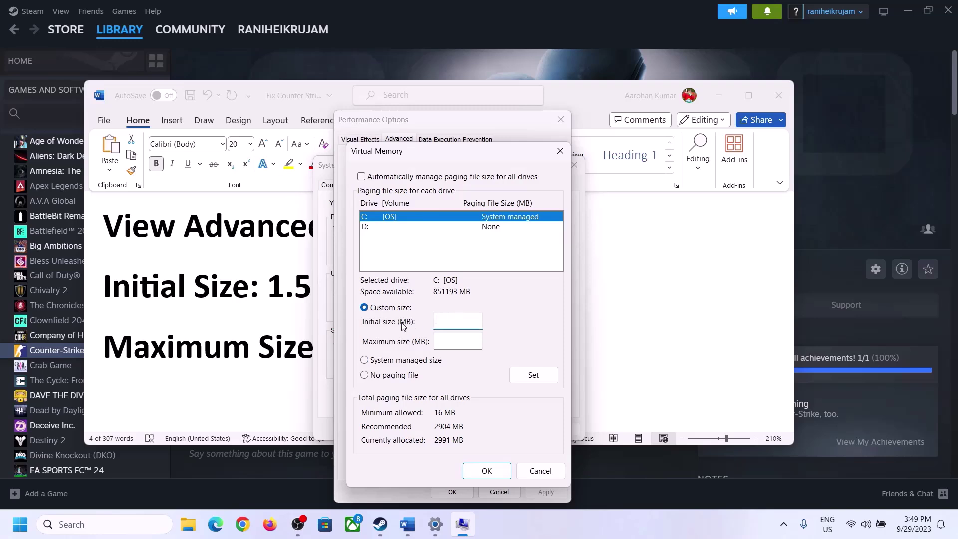
Read the guide's initial size formula in Word, and check the installed RAM on the System About page in Settings
left_click(267, 298)
left_click_drag(287, 286, 444, 298)
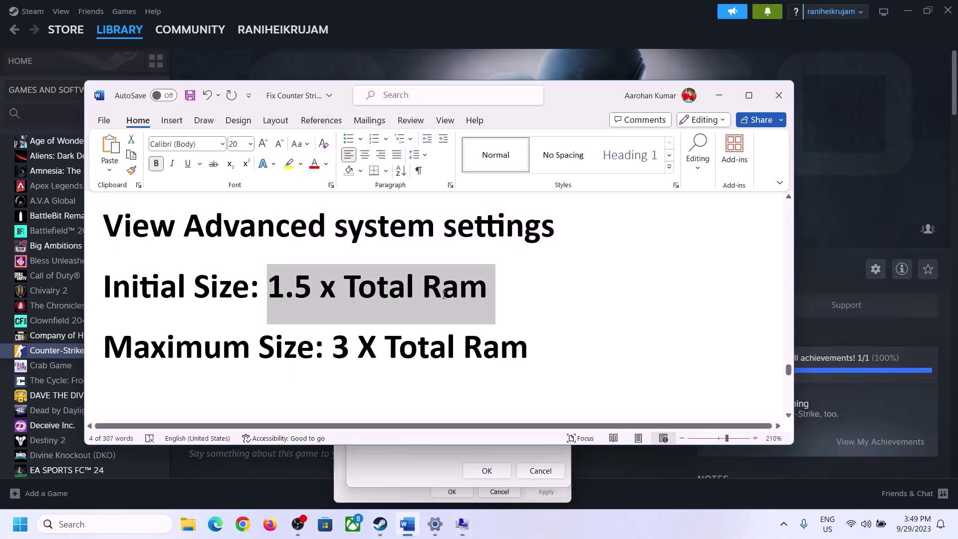
left_click(436, 526)
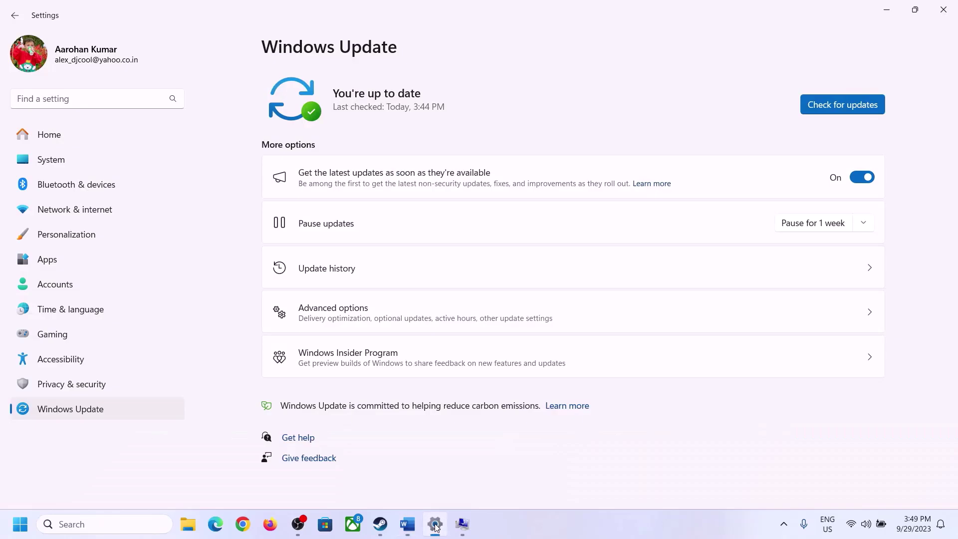
left_click(44, 160)
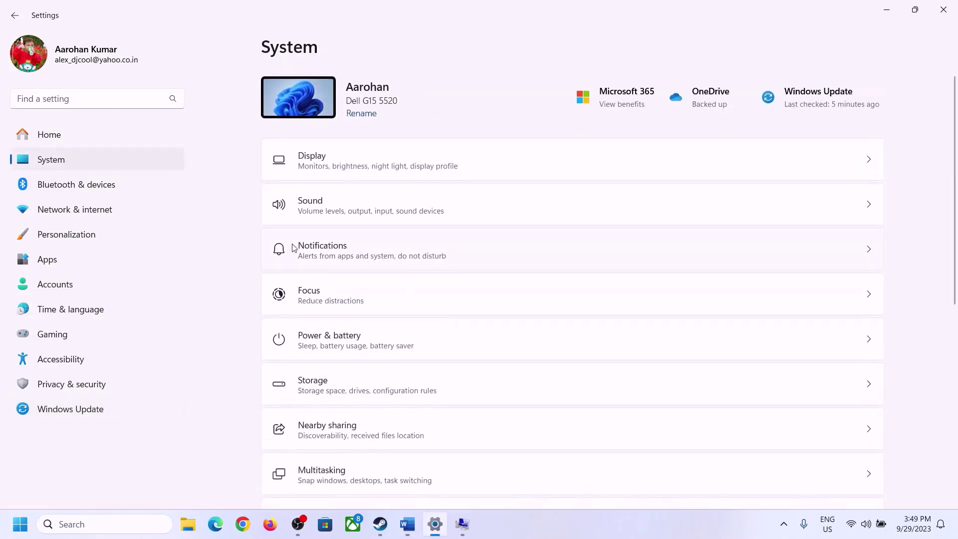
scroll(342, 406, "down", 7)
left_click(315, 468)
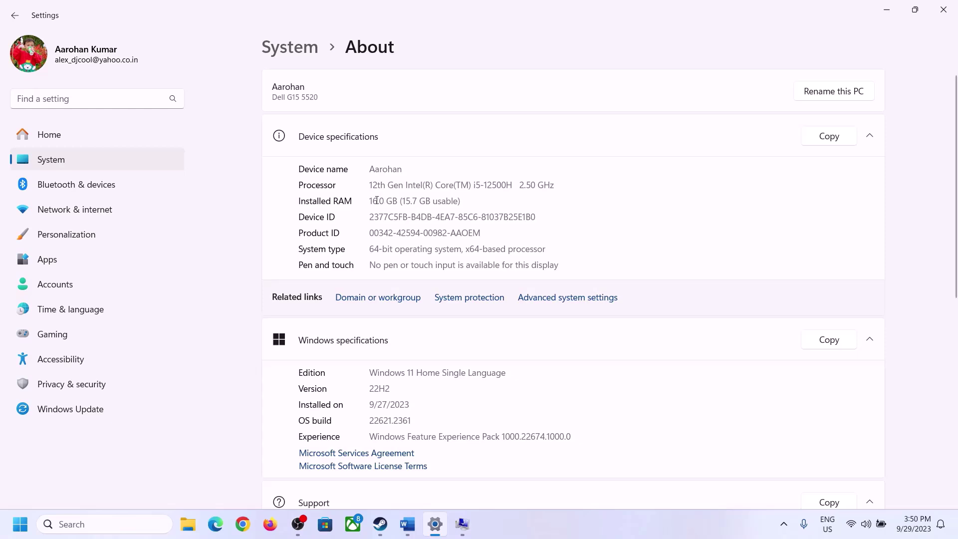
left_click_drag(376, 200, 366, 203)
left_click(385, 202)
left_click_drag(380, 196, 365, 196)
Bring back the Virtual Memory dialog, launch Calculator by running calc, and place its window beside the dialog
left_click(461, 524)
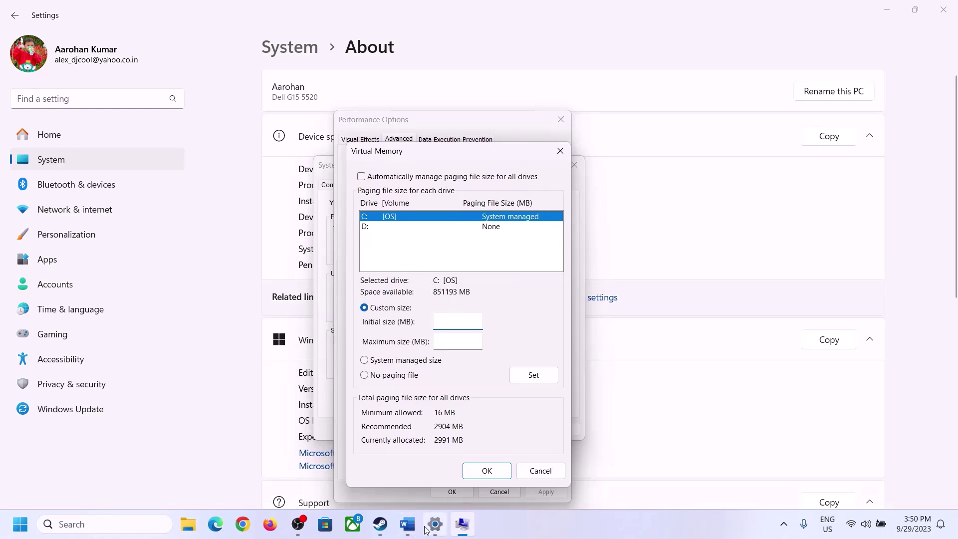
mouse_move(428, 528)
left_click(430, 457)
key("super+r")
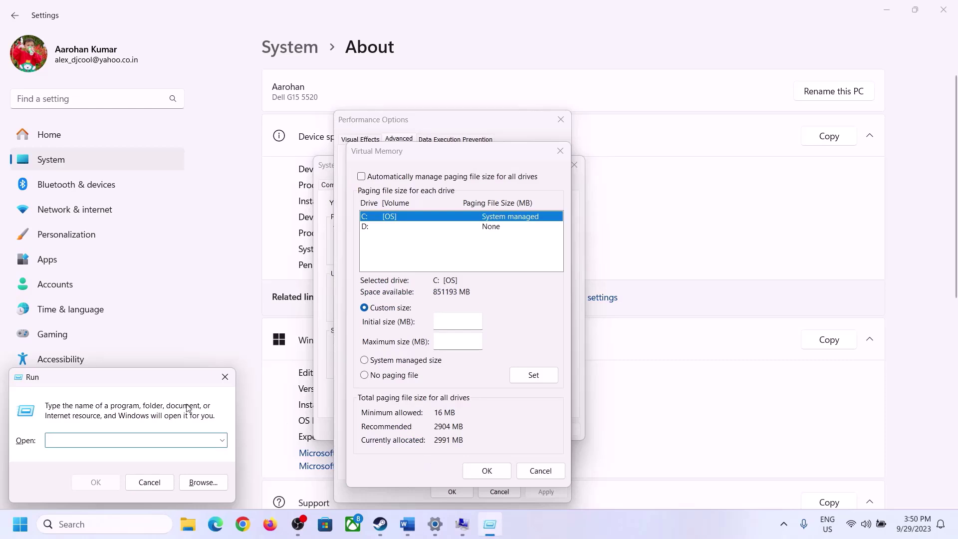
type("calc")
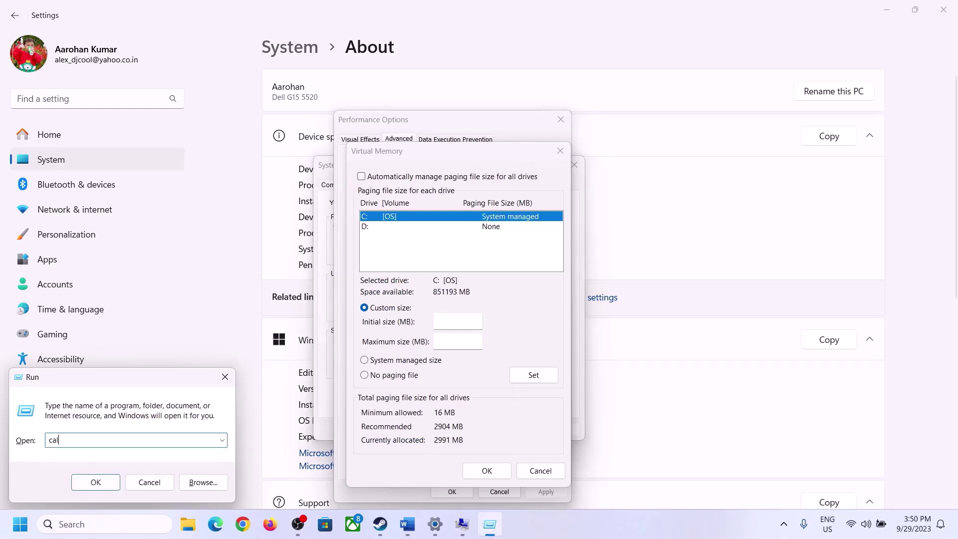
left_click(96, 481)
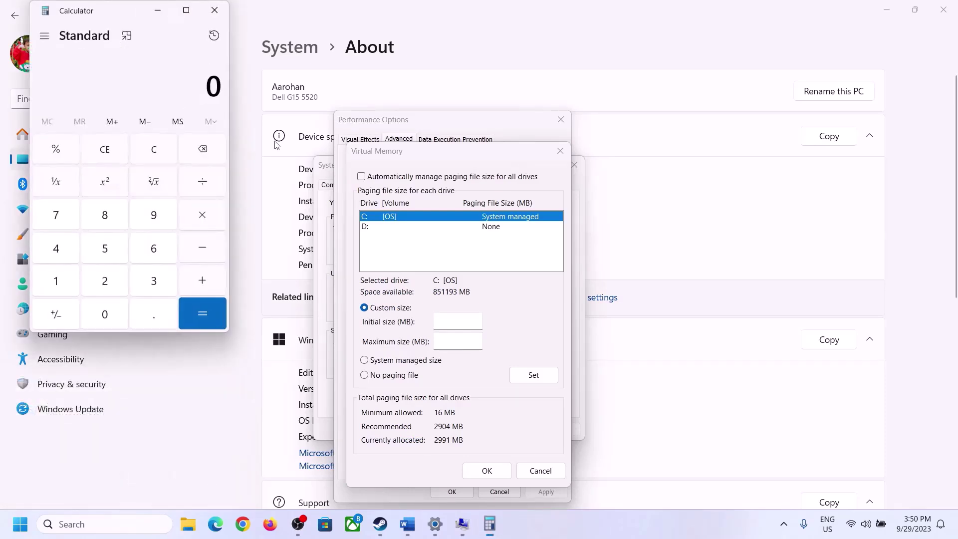
left_click_drag(125, 23, 705, 170)
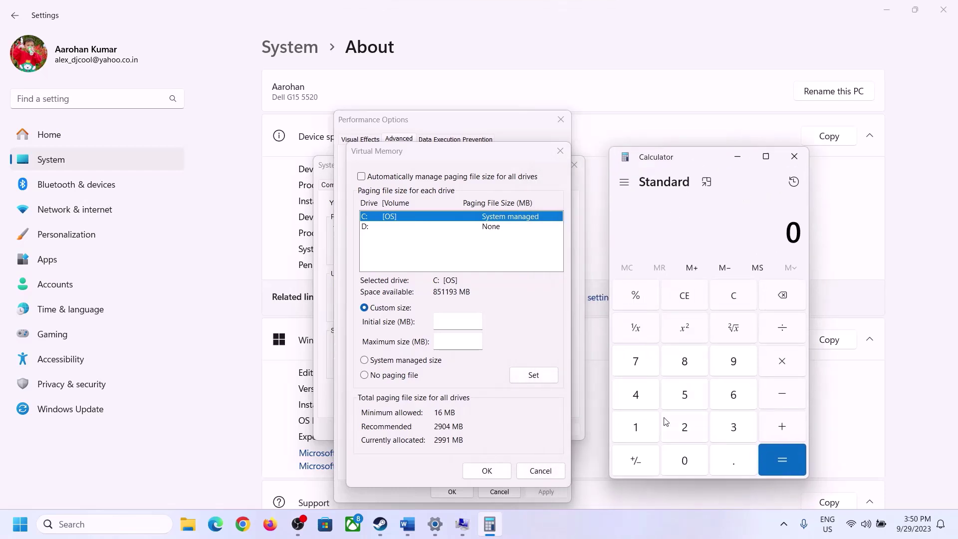
Recheck the initial size formula in the Word guide and calculate 16 × 1024 in Calculator to convert the RAM to megabytes
left_click(407, 531)
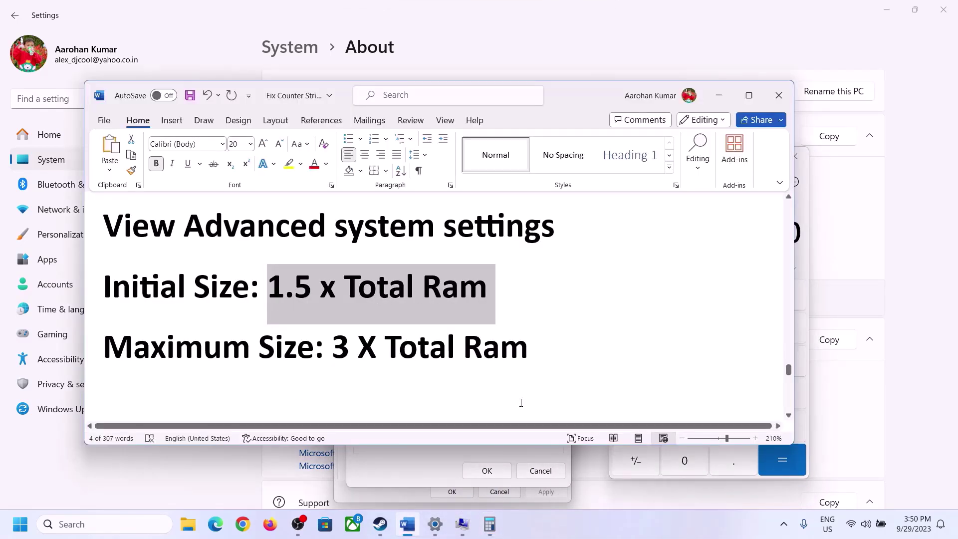
left_click(489, 524)
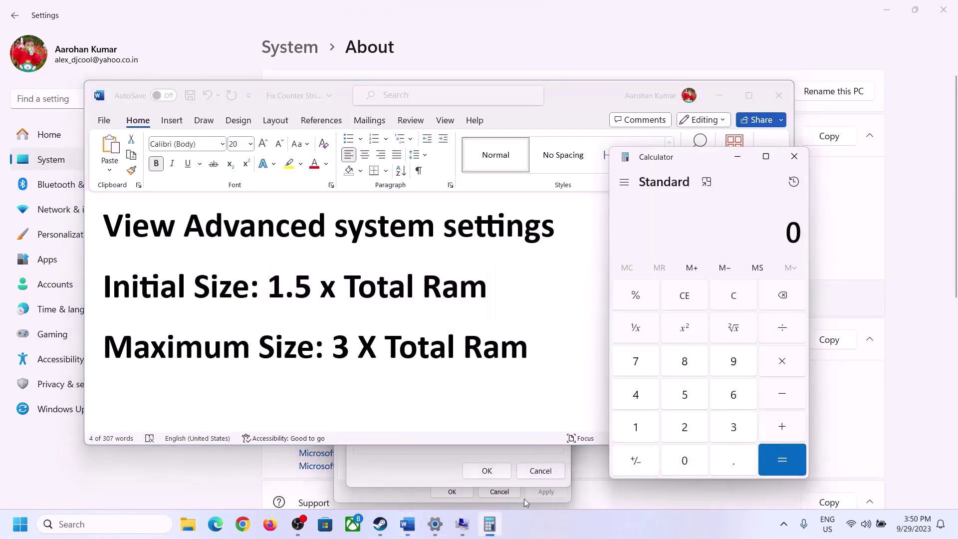
left_click(636, 430)
left_click(729, 399)
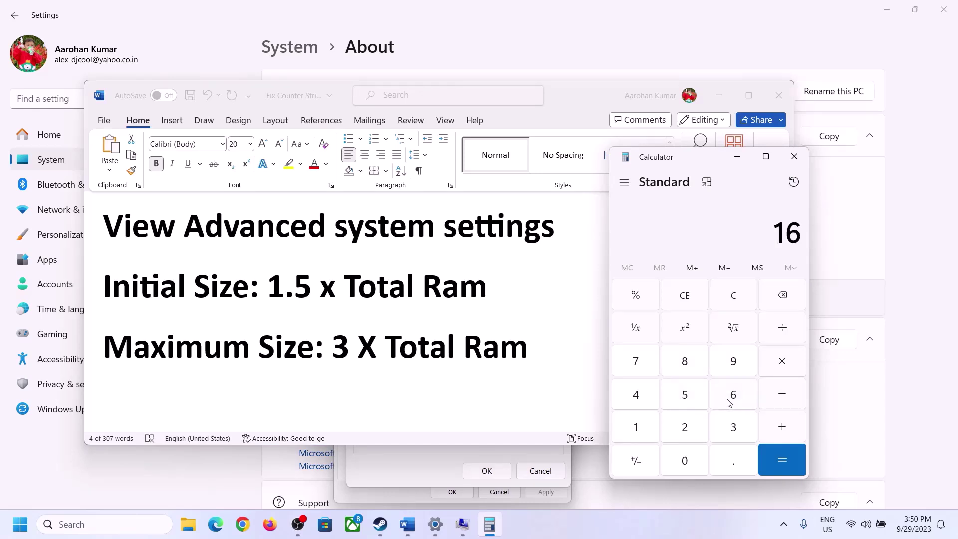
left_click(735, 302)
left_click(642, 428)
left_click(718, 402)
left_click(781, 363)
left_click(635, 430)
left_click(685, 468)
left_click(683, 425)
left_click(642, 403)
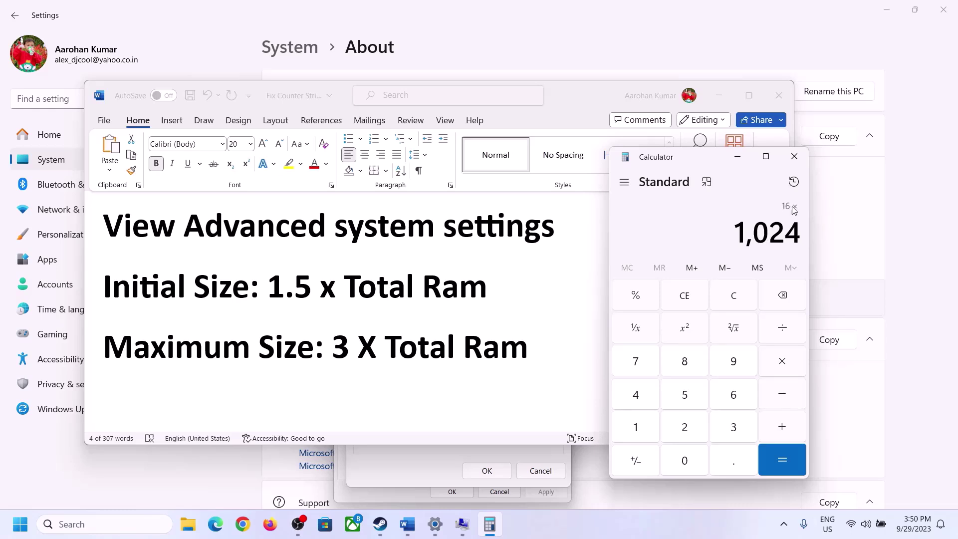
left_click(780, 460)
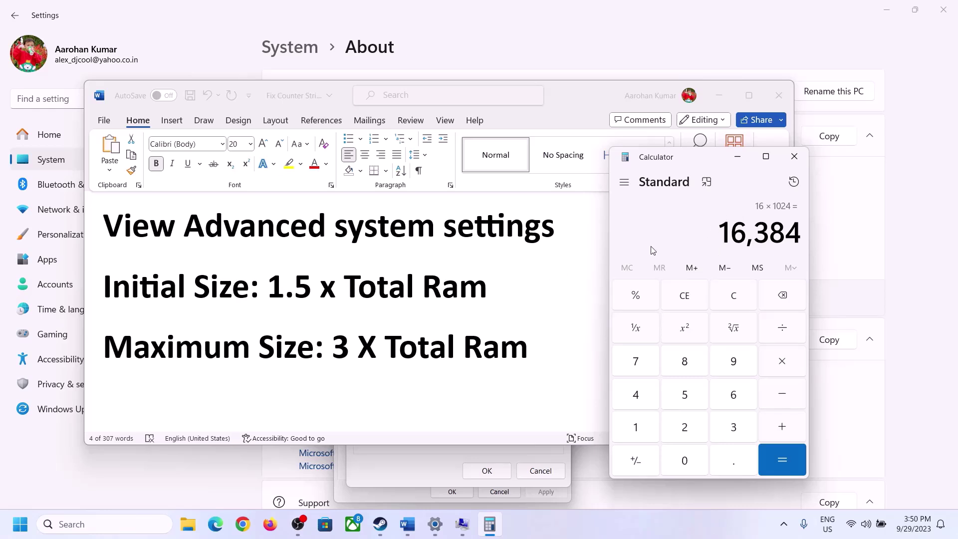
Multiply the RAM size in megabytes by 1.5 to get the initial paging file size
left_click(782, 363)
left_click(647, 430)
left_click(731, 470)
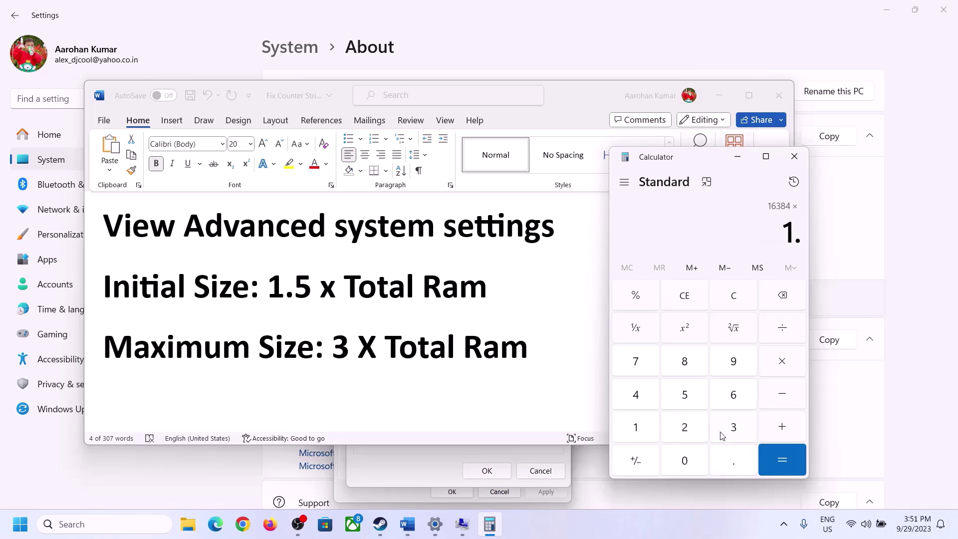
left_click(688, 399)
left_click(781, 459)
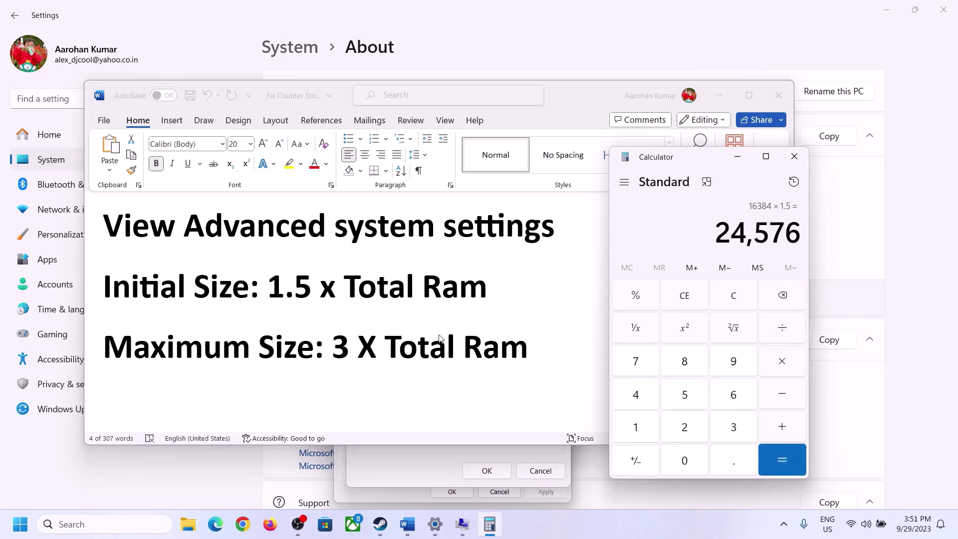
Set the C: drive's initial paging file size to 24576 MB and activate the maximum size field
left_click(443, 449)
left_click(453, 321)
type("24576")
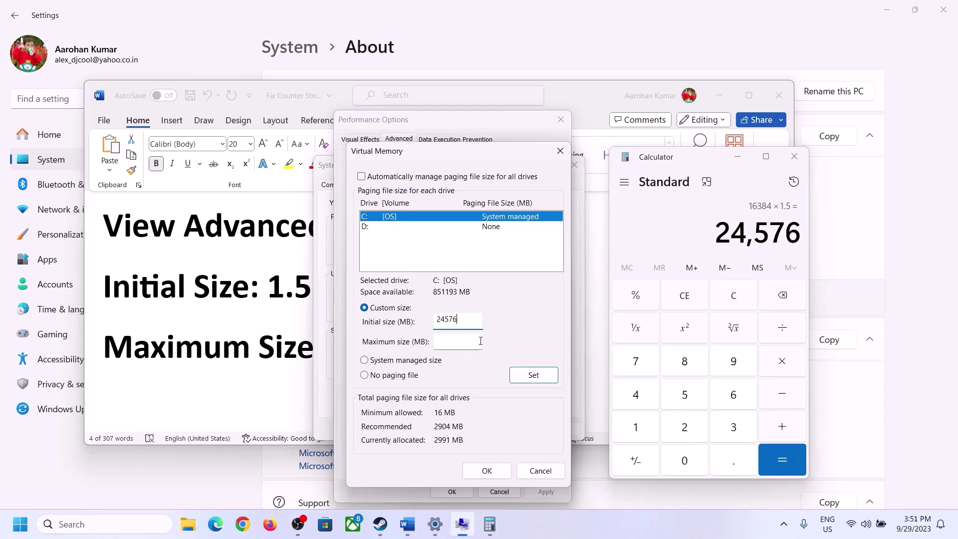
left_click(480, 340)
Review the guide's maximum size formula, clear Calculator, and recheck the installed RAM in Settings before returning to Calculator
key("alt+Tab")
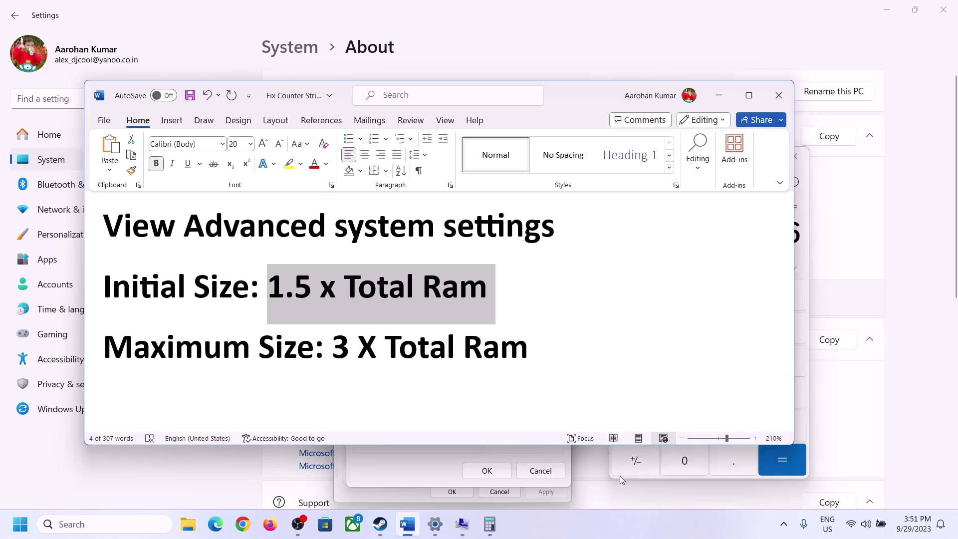
left_click(806, 262)
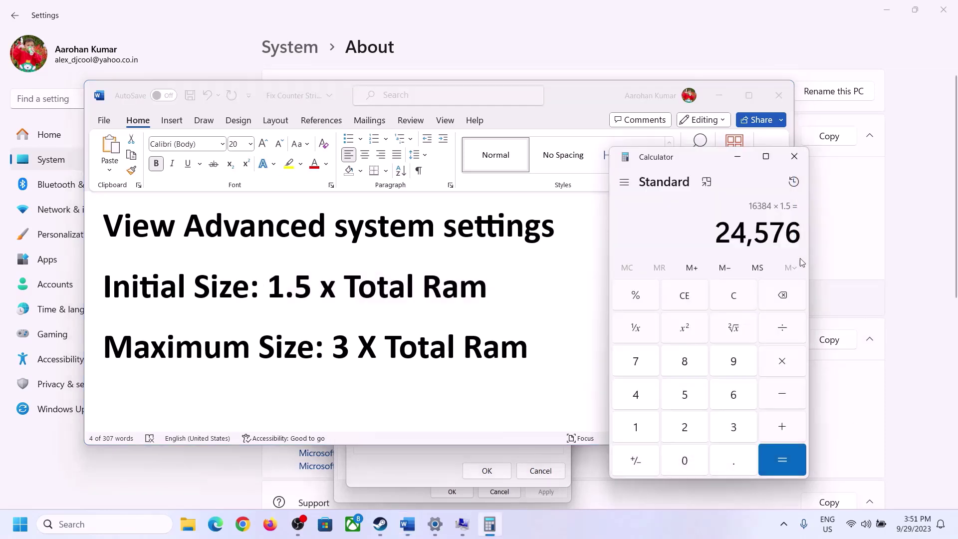
left_click(741, 296)
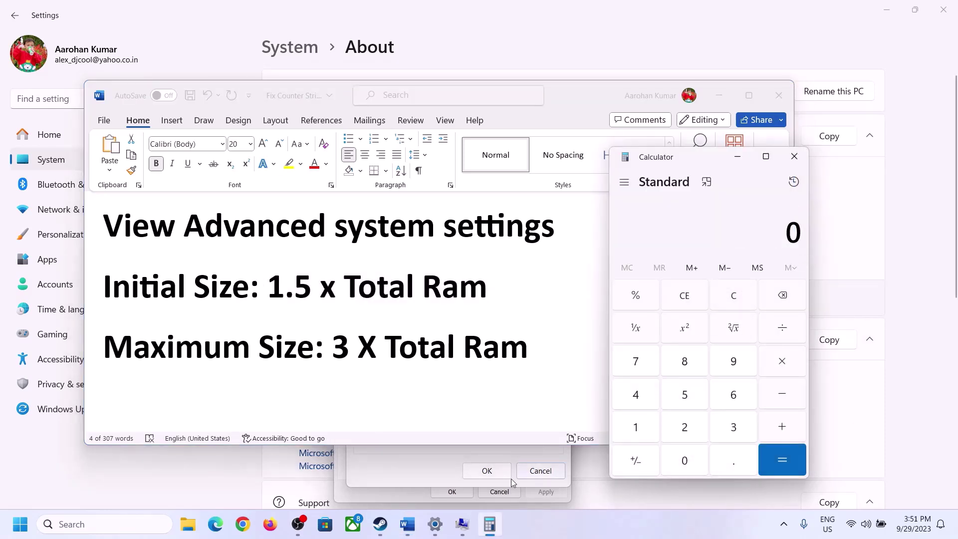
left_click(435, 524)
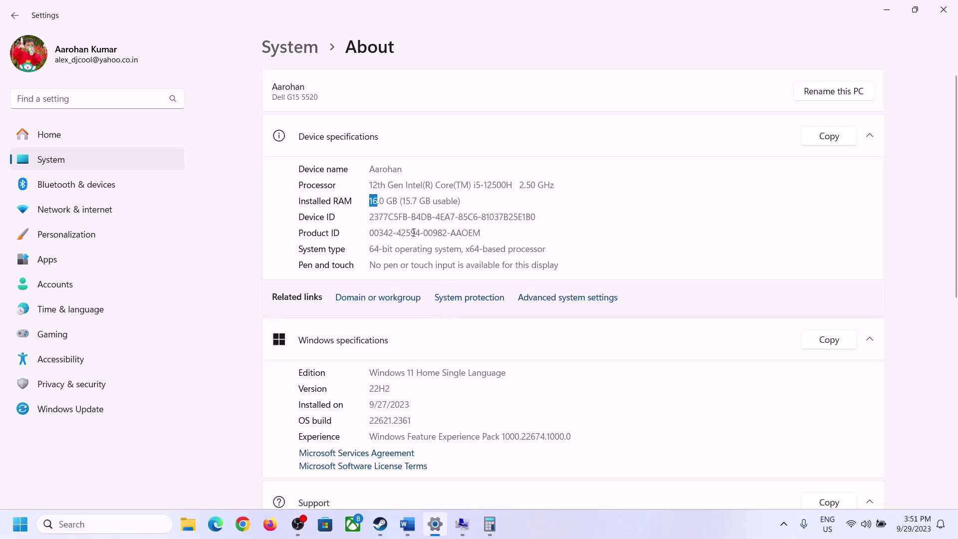
left_click(490, 524)
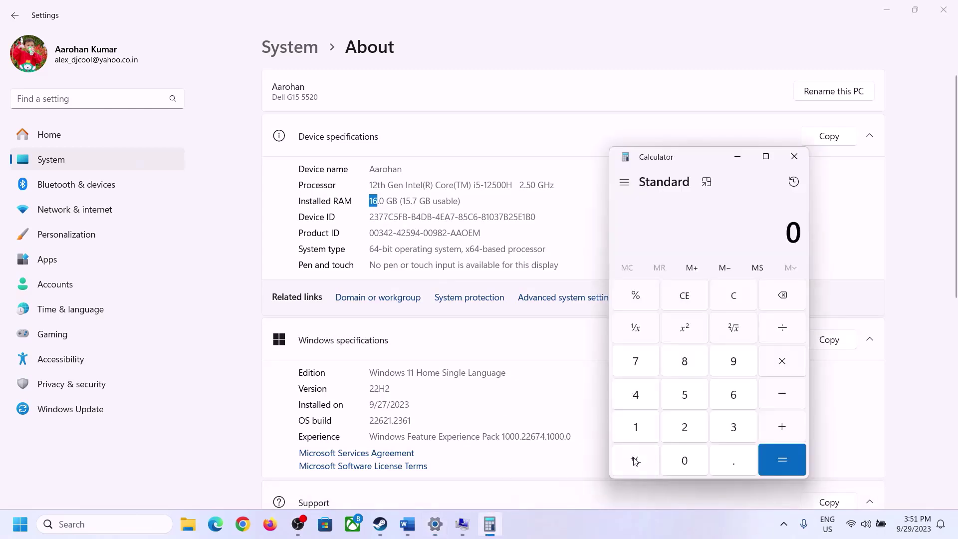
Calculate 16 × 1024 again in Calculator as the basis for the maximum paging file size
left_click(645, 425)
left_click(730, 395)
left_click(779, 362)
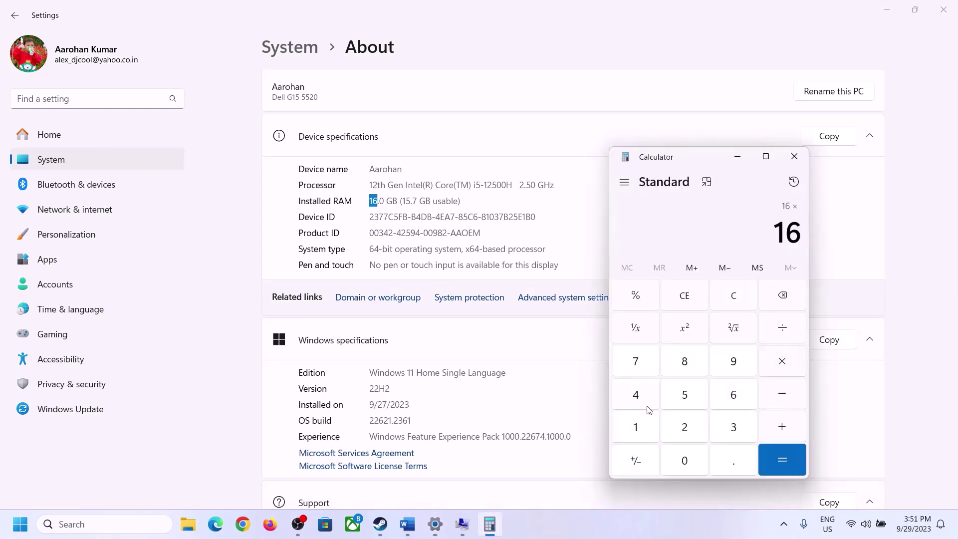
left_click(642, 423)
left_click(683, 457)
left_click(685, 427)
left_click(637, 397)
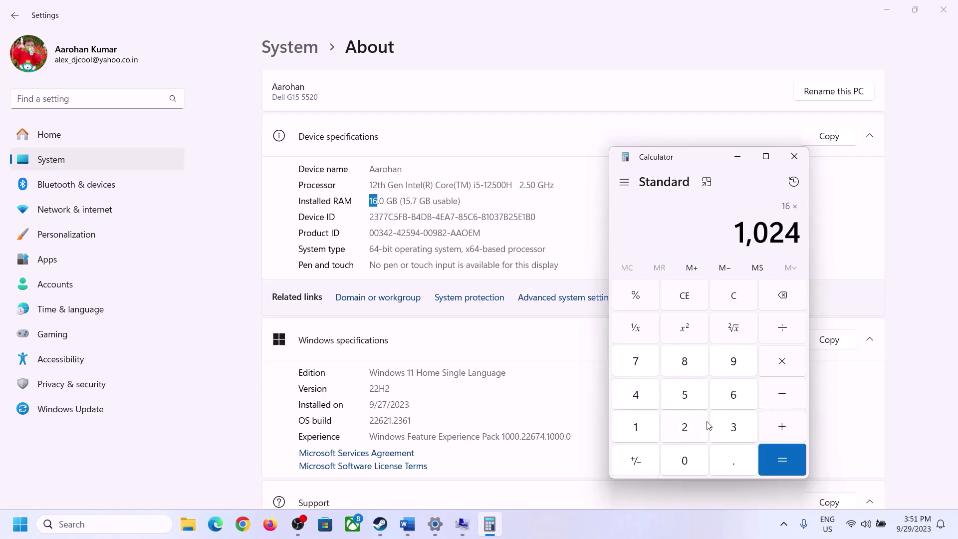
left_click(775, 469)
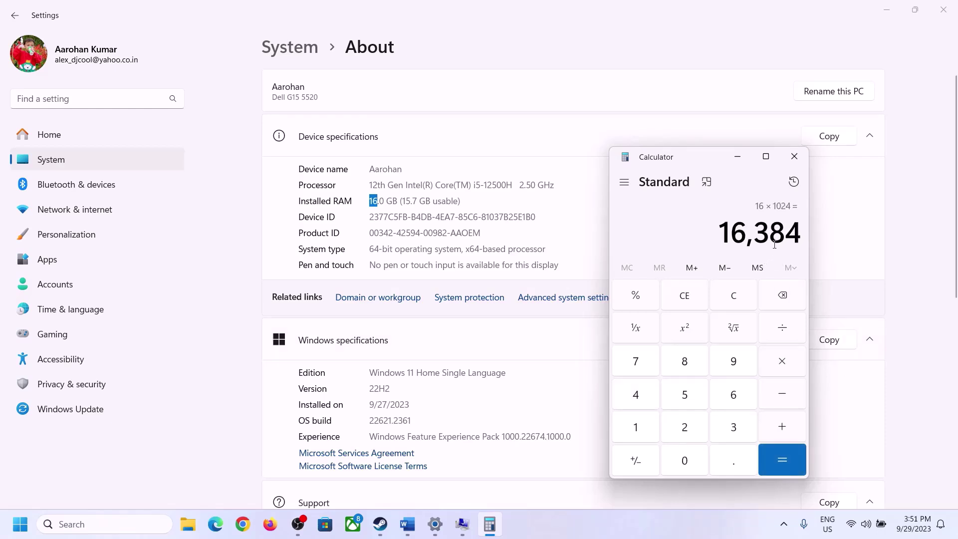
Check the guide's maximum size formula in Word and multiply the RAM size in megabytes by 3 in Calculator
left_click(407, 524)
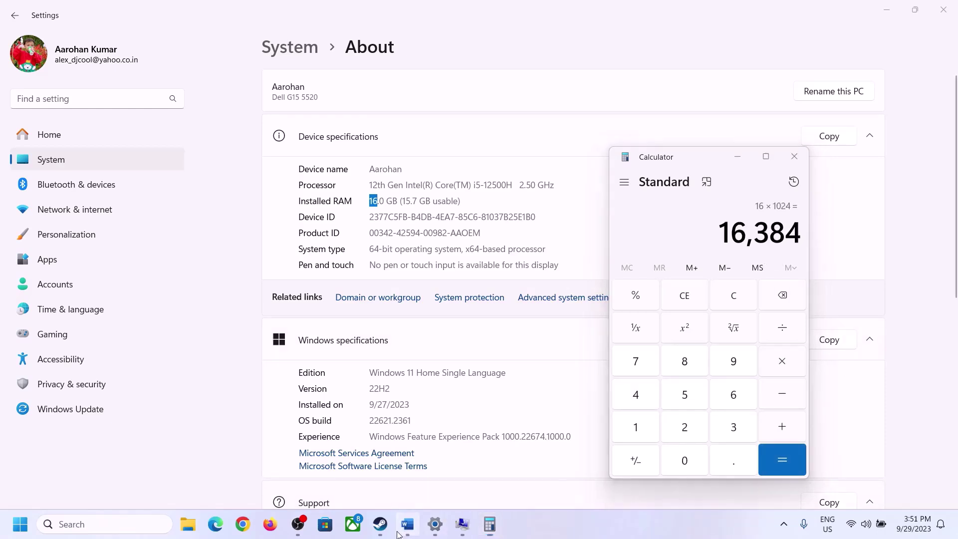
left_click(489, 524)
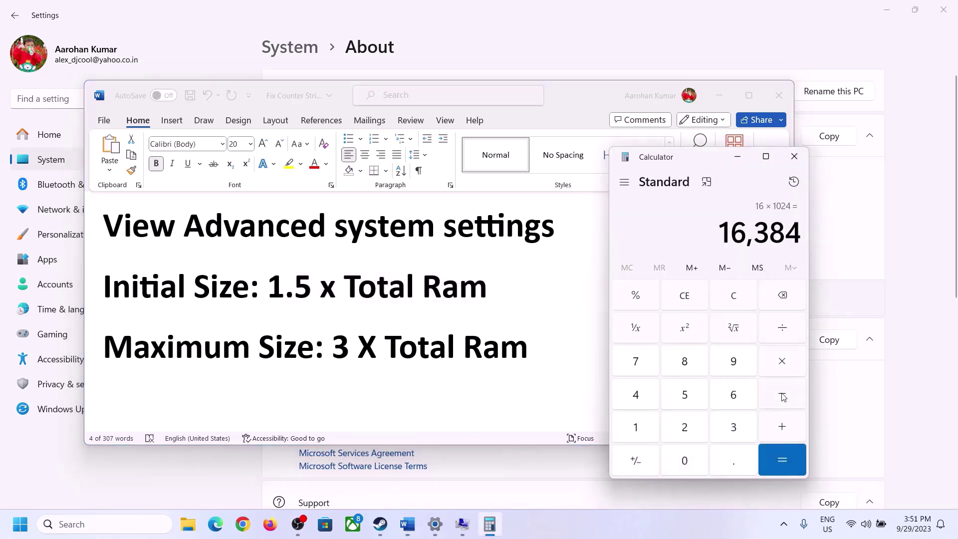
left_click(782, 361)
left_click(719, 431)
left_click(793, 460)
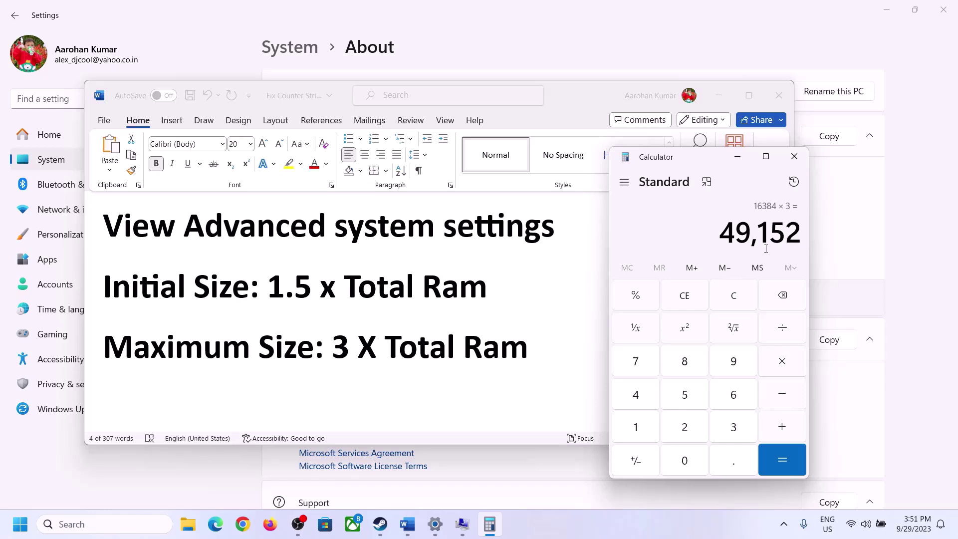
Set the C: drive's maximum paging file size to 49152 MB and apply the custom virtual memory settings
left_click(462, 524)
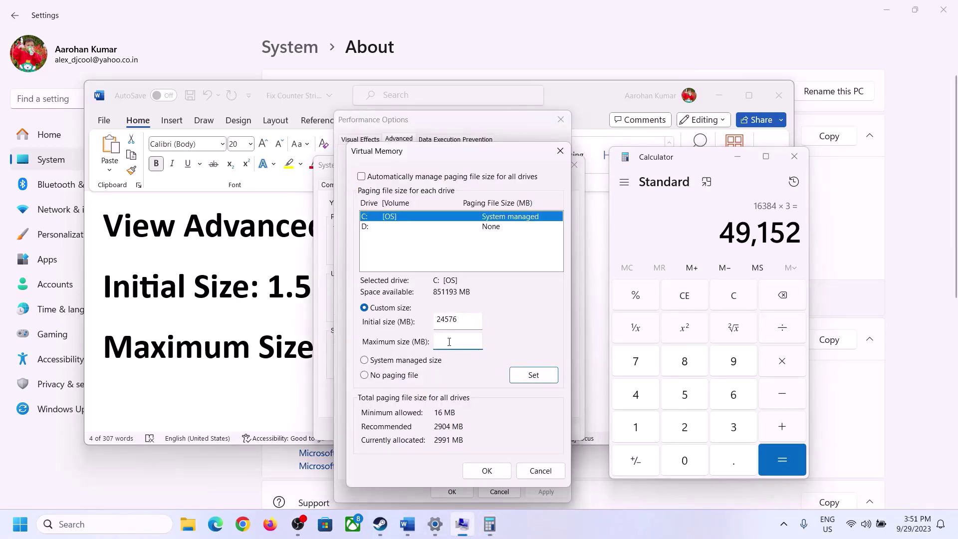
type("49152")
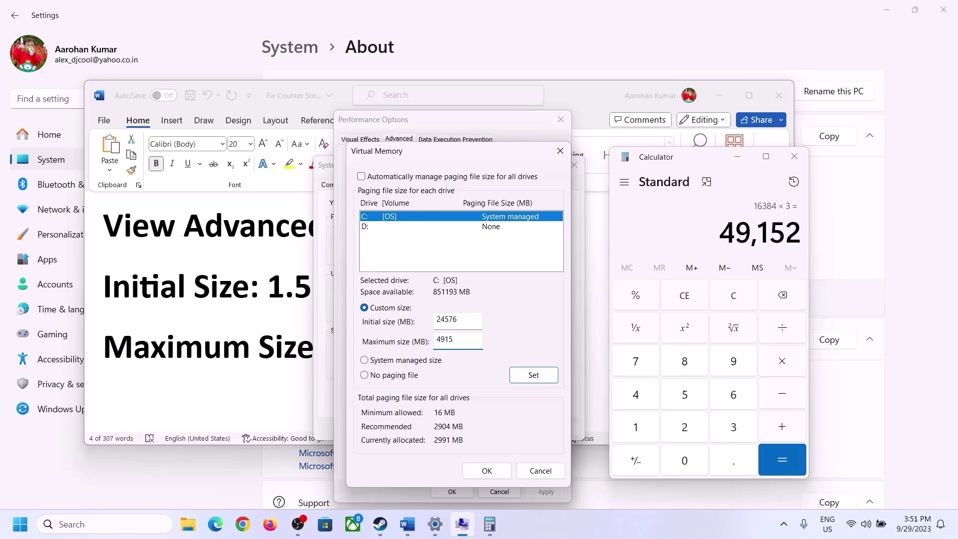
left_click(533, 377)
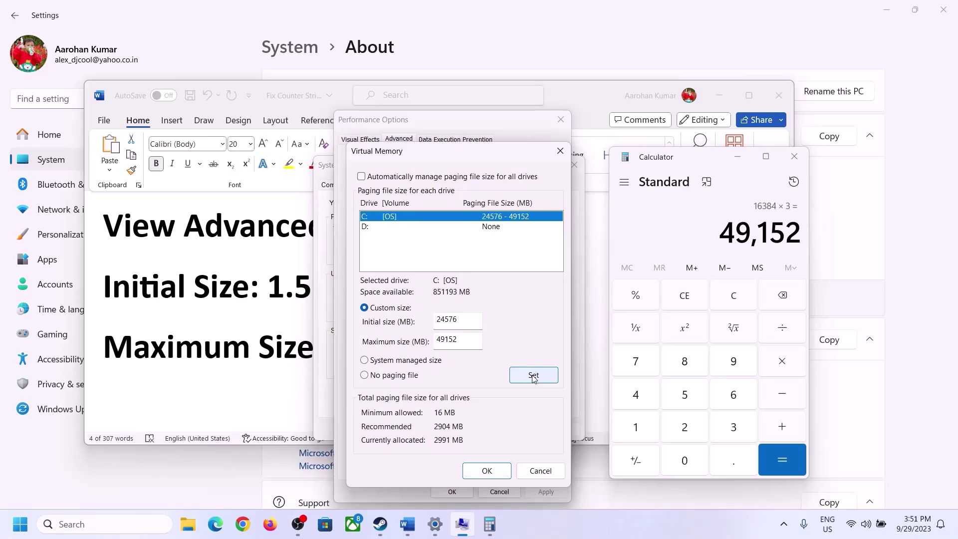
left_click(488, 470)
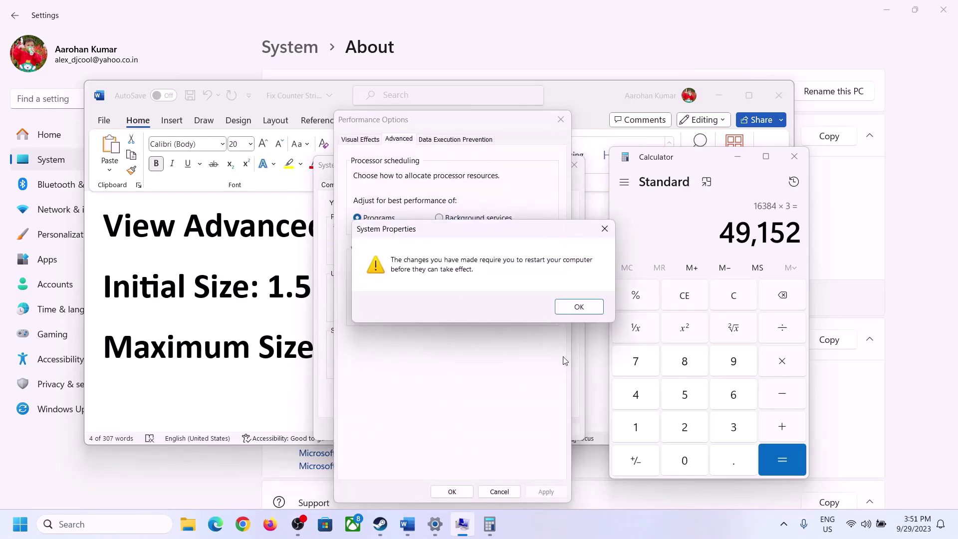
Acknowledge the restart notice, accept Performance Options and System Properties, and dismiss the restart prompt without restarting
left_click(593, 307)
left_click(451, 491)
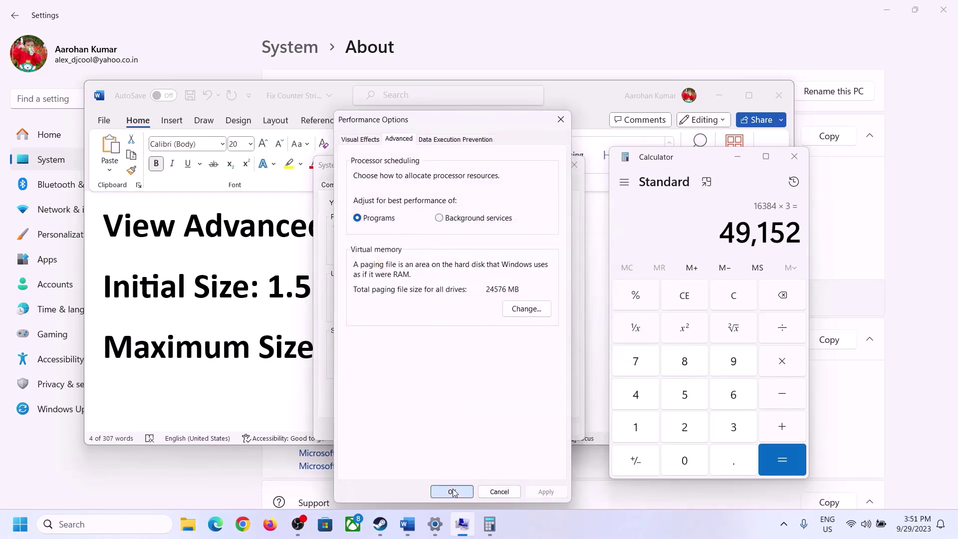
left_click(451, 428)
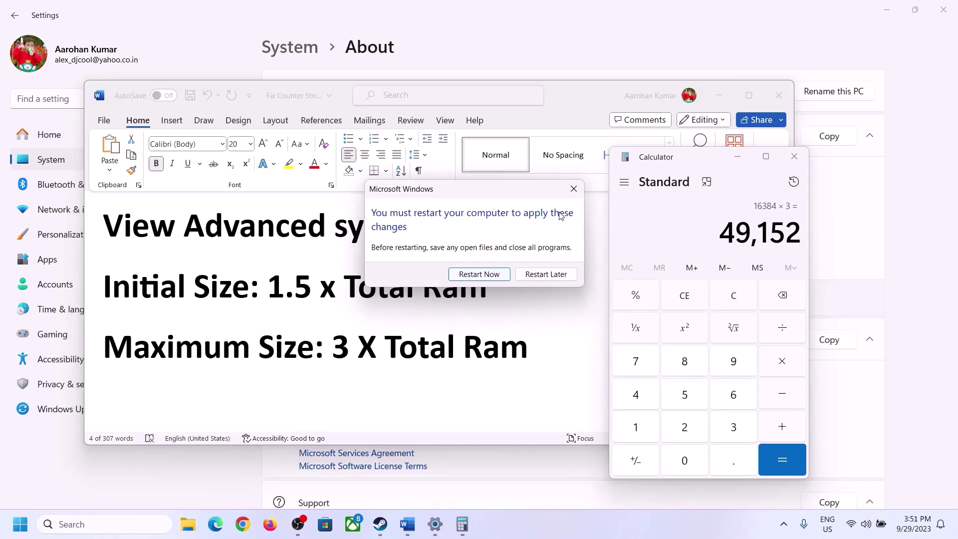
left_click(573, 188)
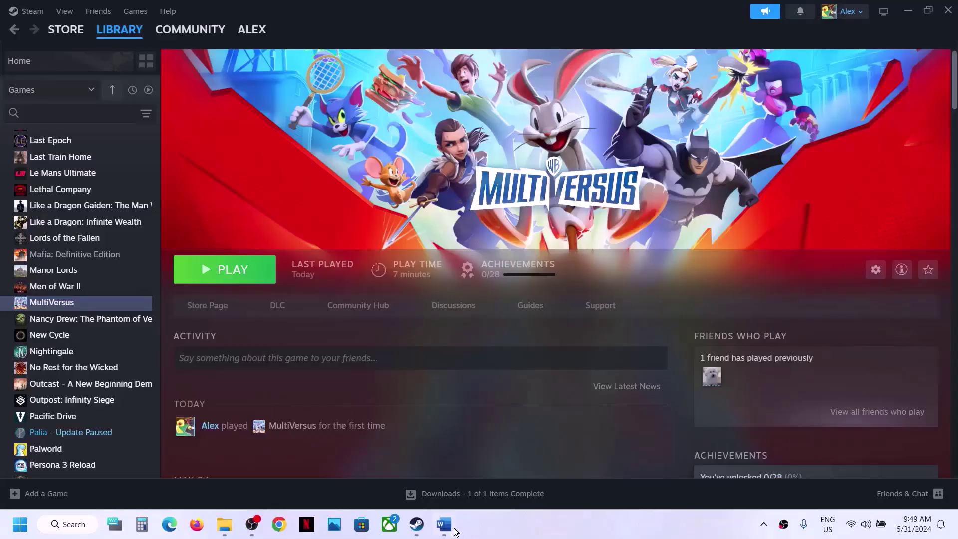
left_click(452, 531)
scroll(371, 315, "down", 5)
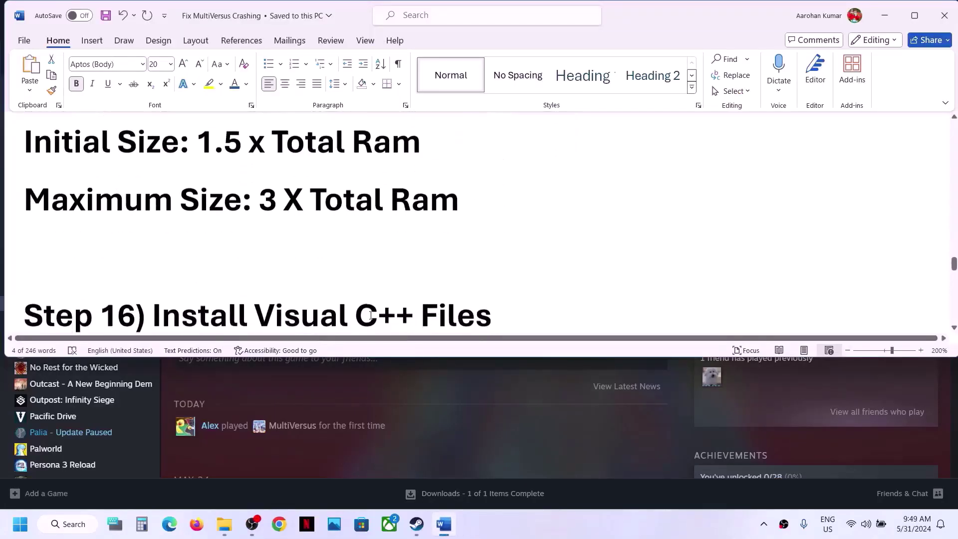
left_click_drag(602, 301, 12, 264)
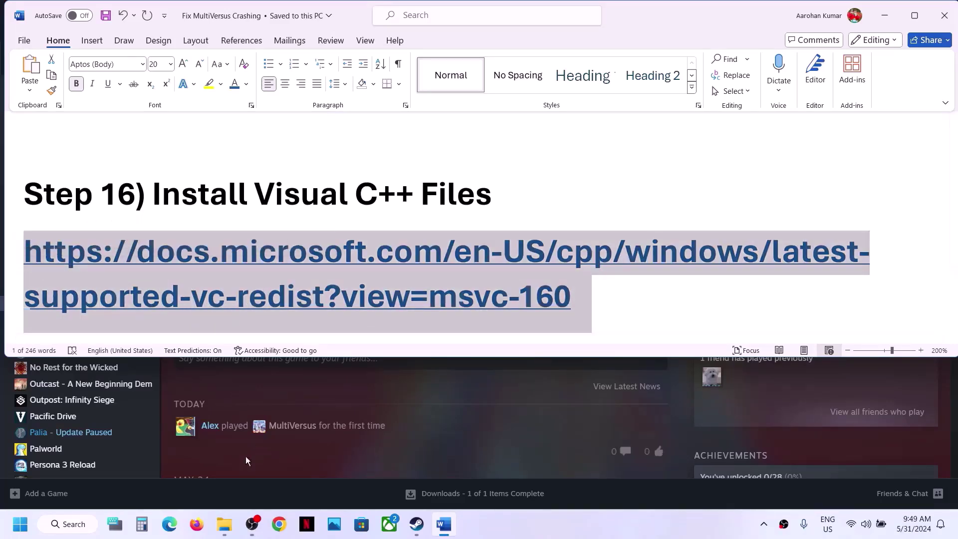
left_click(279, 523)
type("https://learn.microsoft.com/en-us/cpp/windows/latest-supported-vc-redist?view=msvc-160")
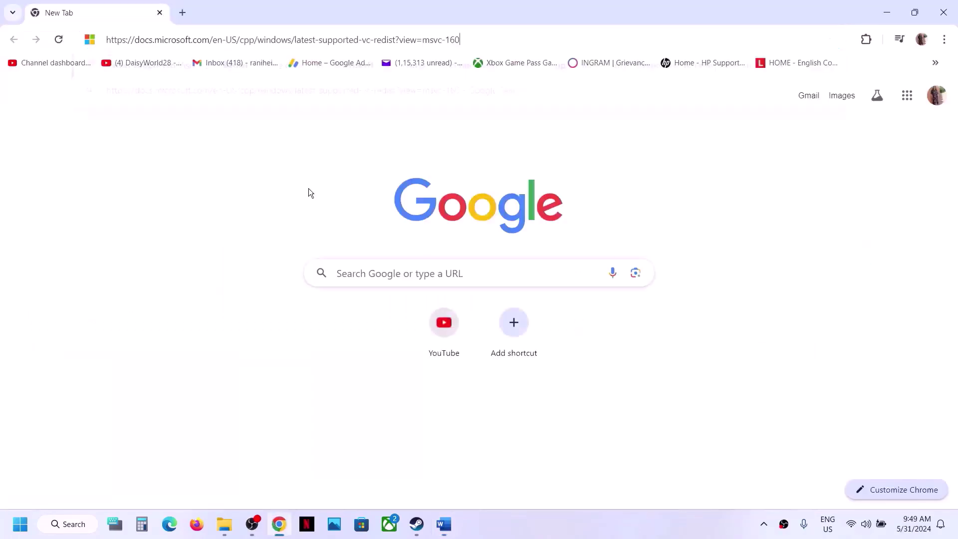
key("Return")
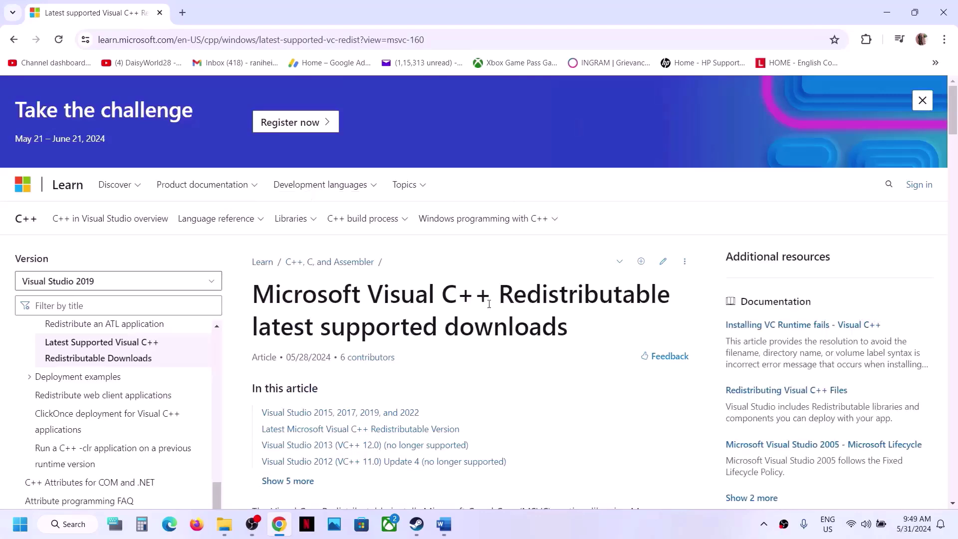
Find the Visual Studio 2015, 2017, 2019, and 2022 section and download the X86 redistributable, vc_redist.x86.exe
scroll(390, 228, "down", 10)
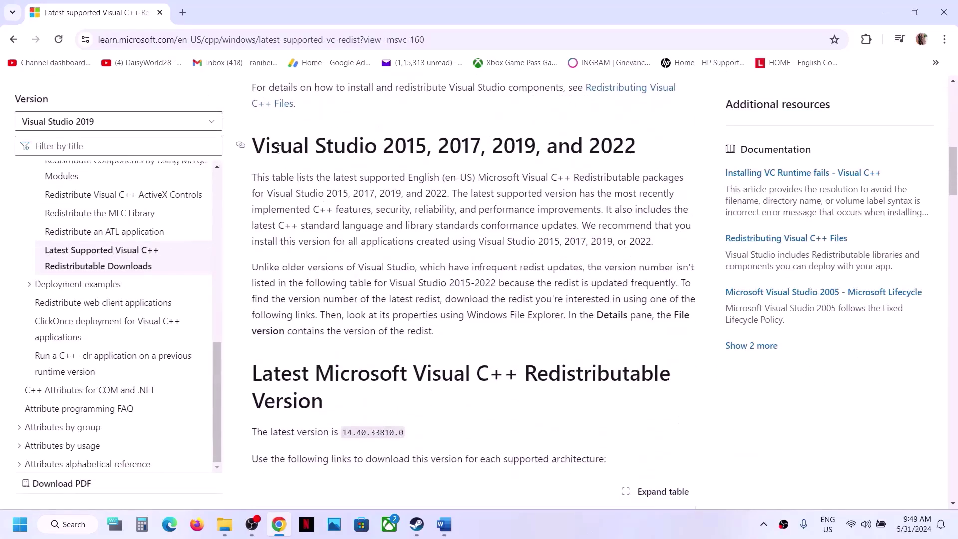
left_click_drag(277, 147, 631, 159)
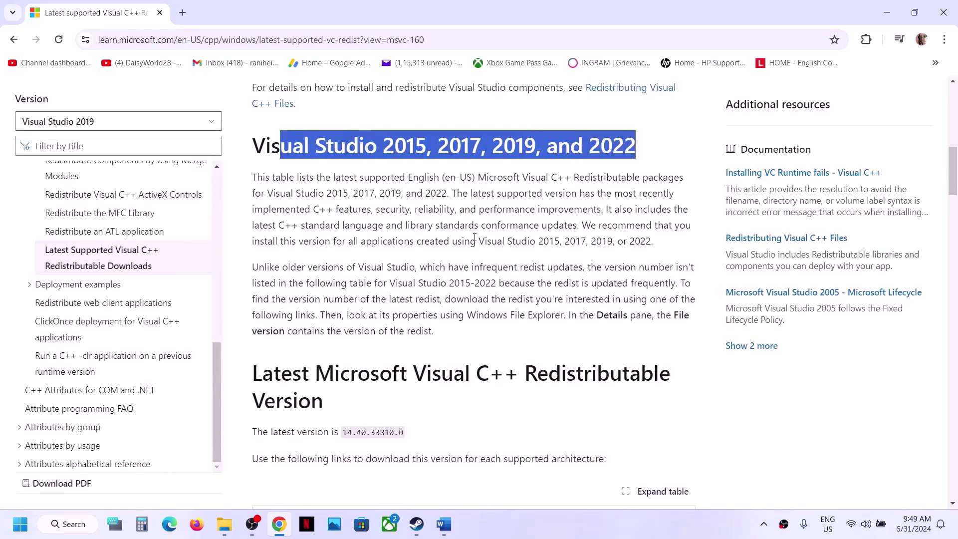
scroll(474, 238, "down", 7)
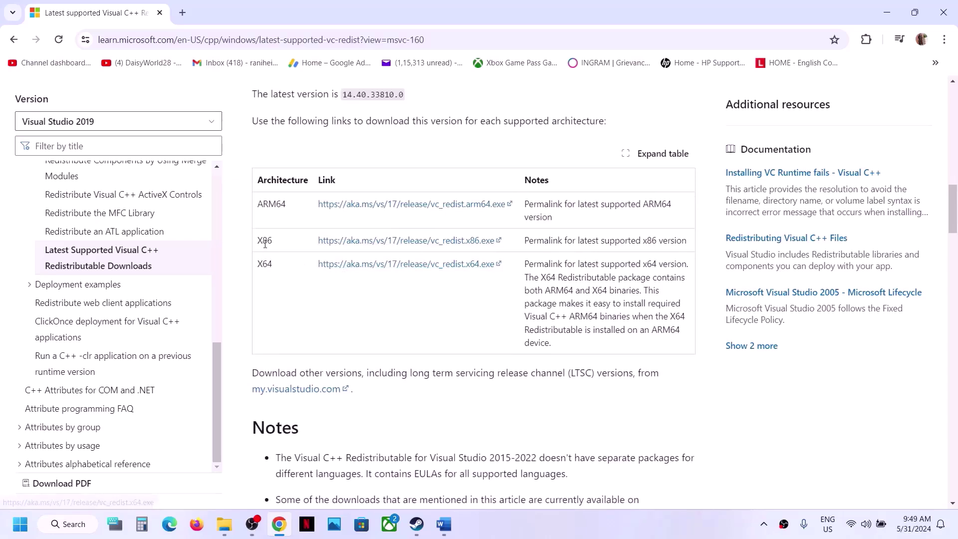
left_click_drag(263, 242, 380, 241)
left_click(394, 242)
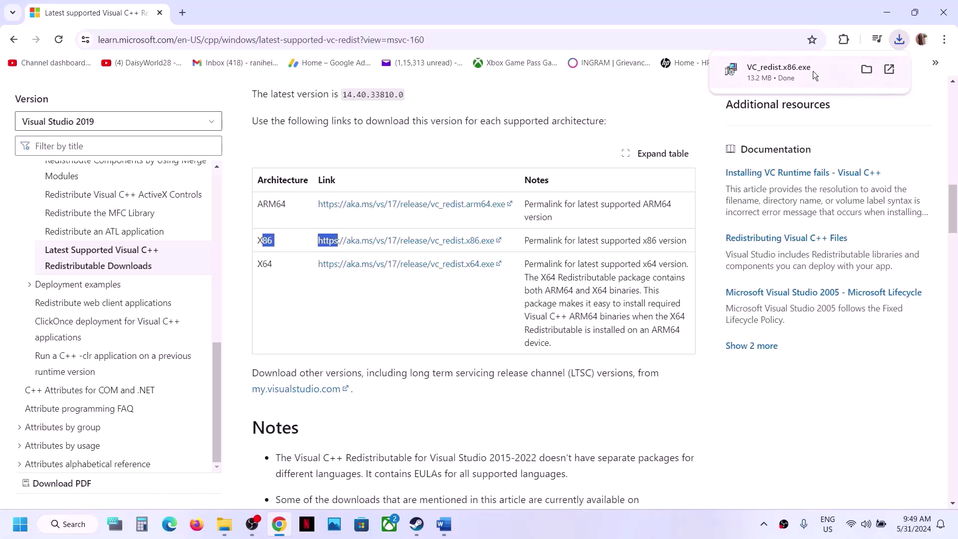
Run the downloaded VC_redist.x86.exe and start repairing the x86 redistributable, allowing it to make changes to the device
left_click(812, 71)
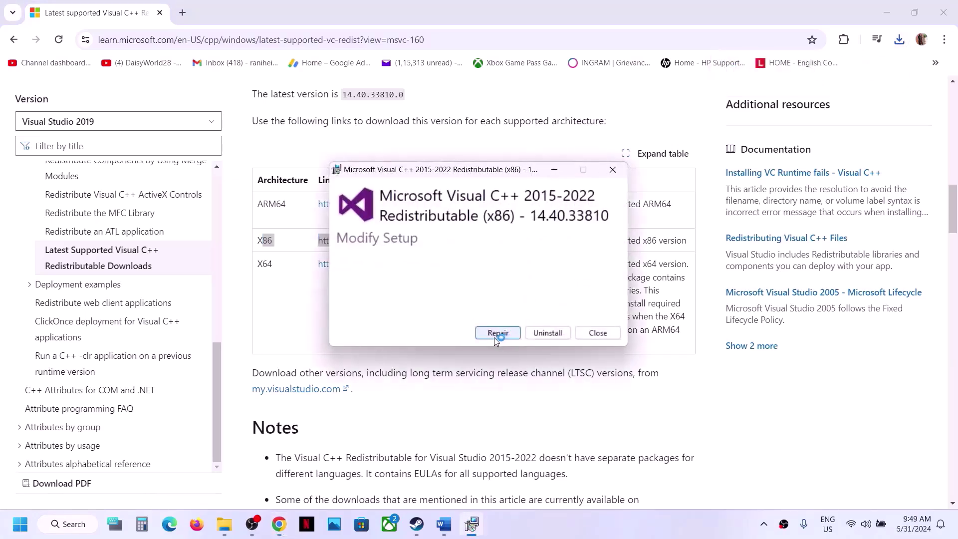
left_click(494, 333)
left_click(423, 355)
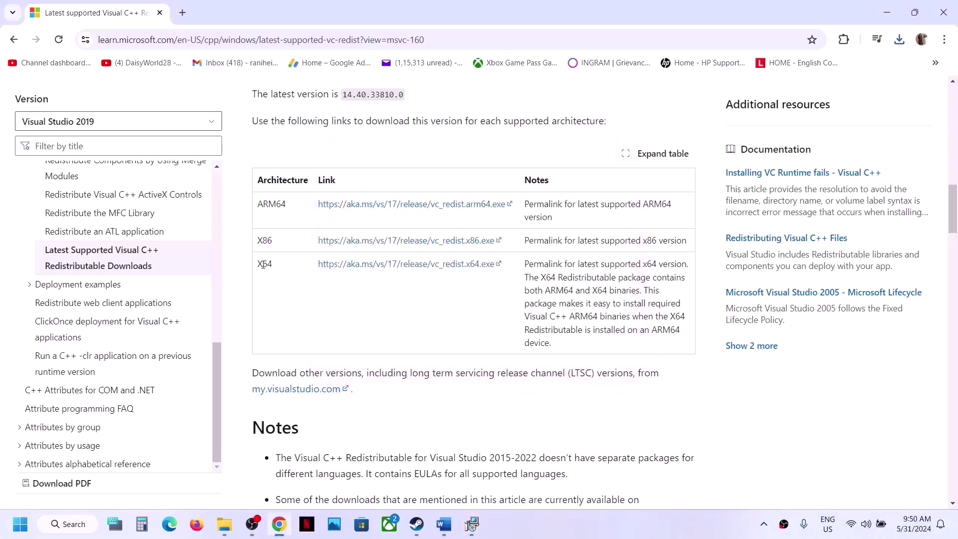
Download and run vc_redist.x64.exe, start its repair with administrator approval, and move the x86 setup window aside
left_click_drag(263, 266, 273, 265)
left_click(346, 270)
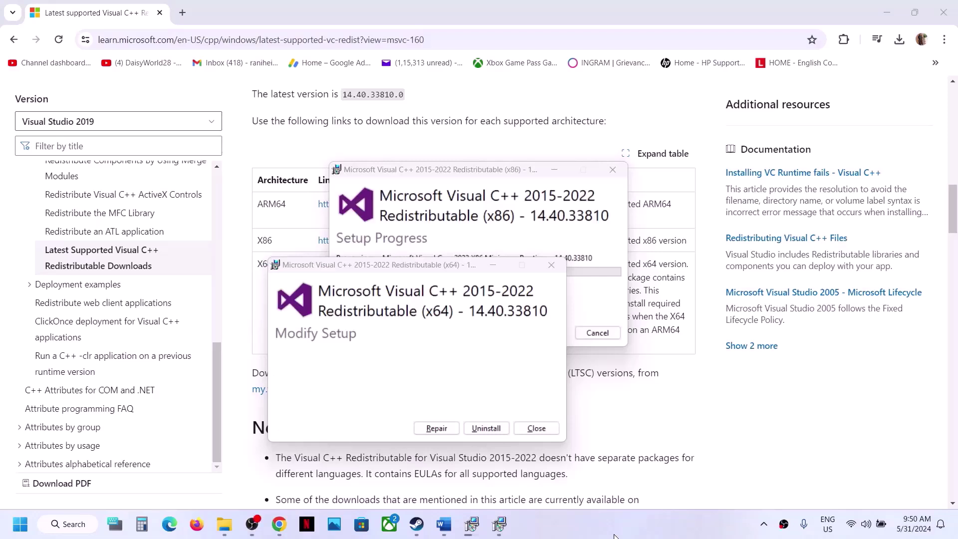
left_click(437, 428)
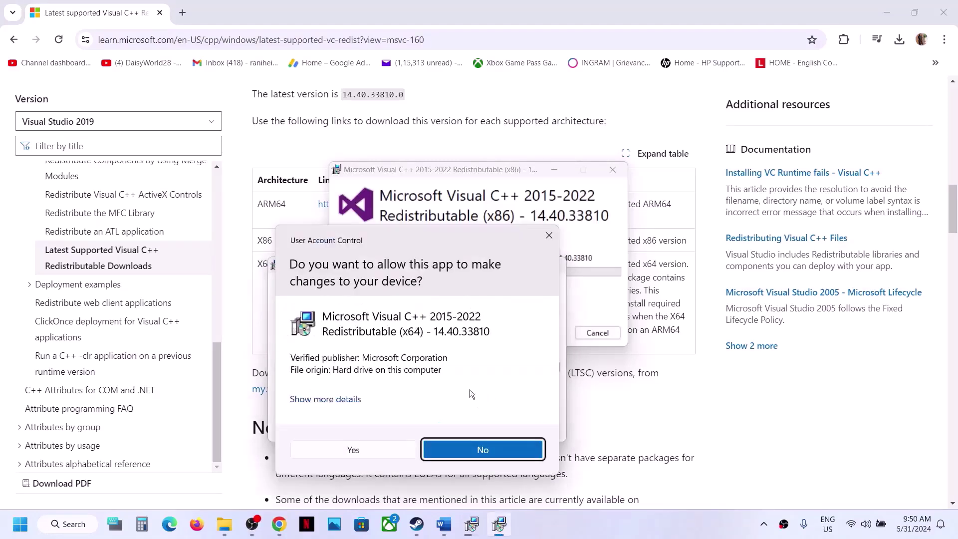
left_click(364, 450)
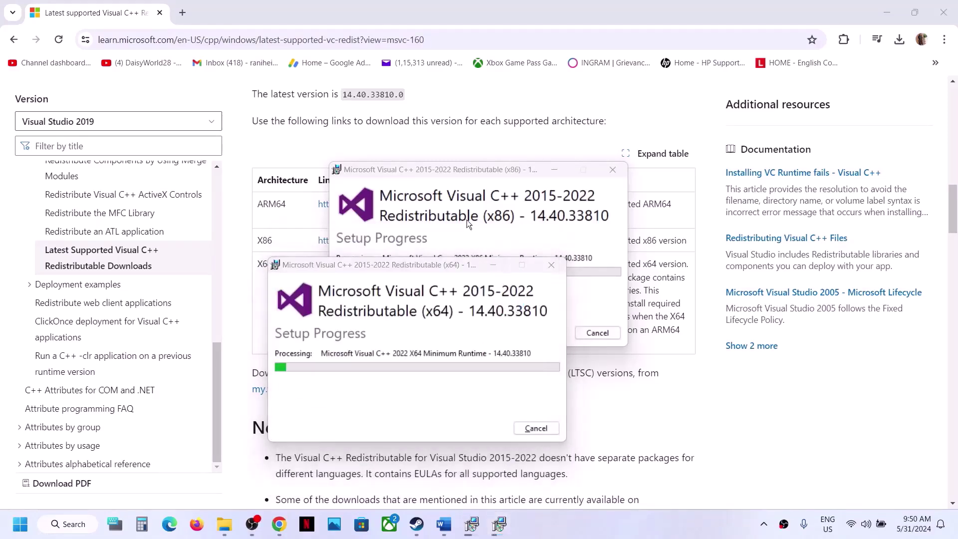
left_click(466, 219)
left_click_drag(501, 169, 681, 189)
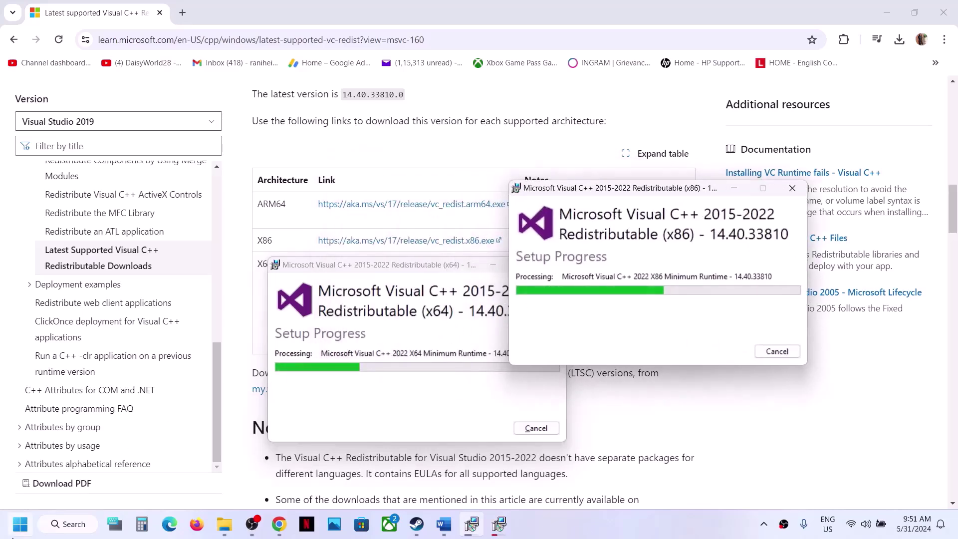
Show the computer's power options, including Restart, and dismiss them without choosing one
left_click(20, 524)
left_click(362, 480)
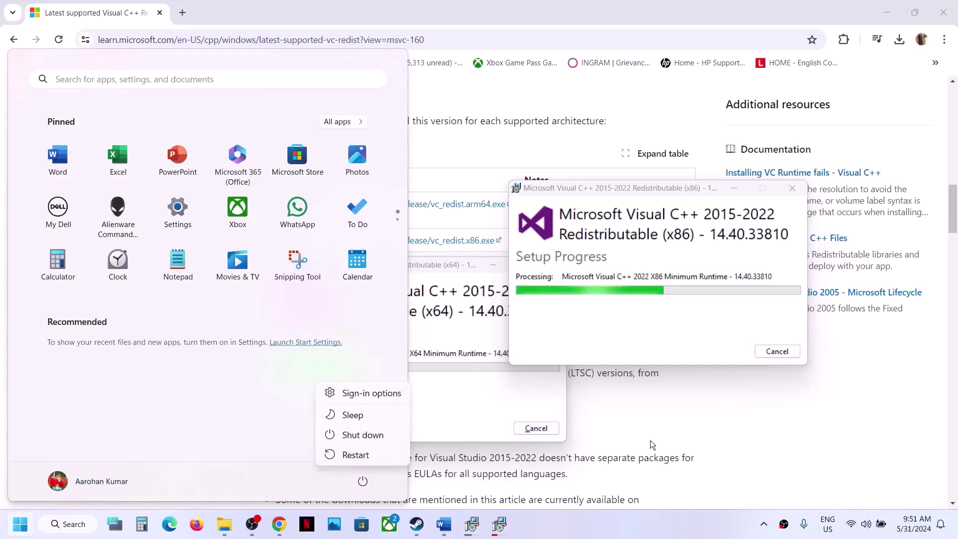
key("Escape")
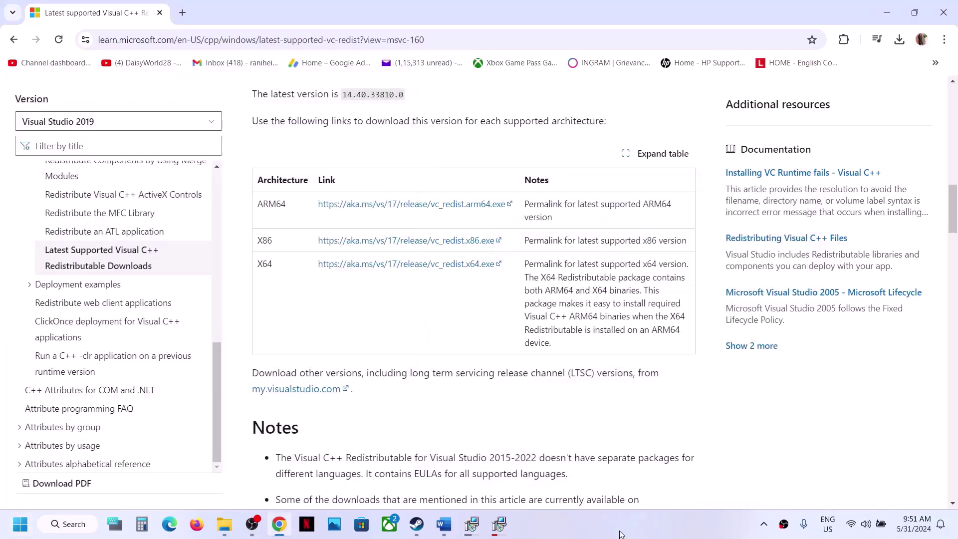